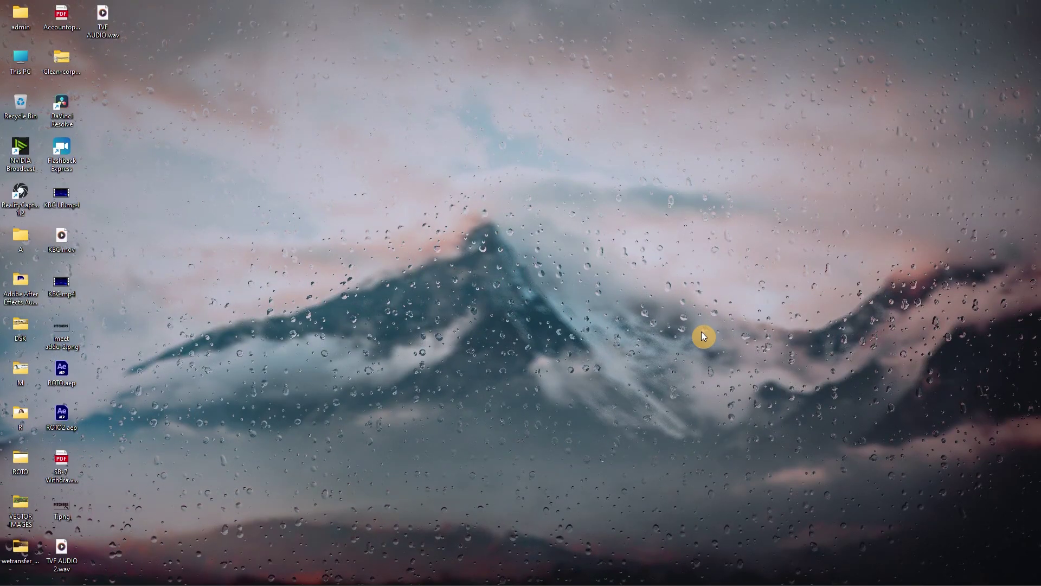
Create Comp 1 from the HD 1920×1080, 25 fps preset with a 10-second duration.
mouse_move(585, 583)
left_click(632, 575)
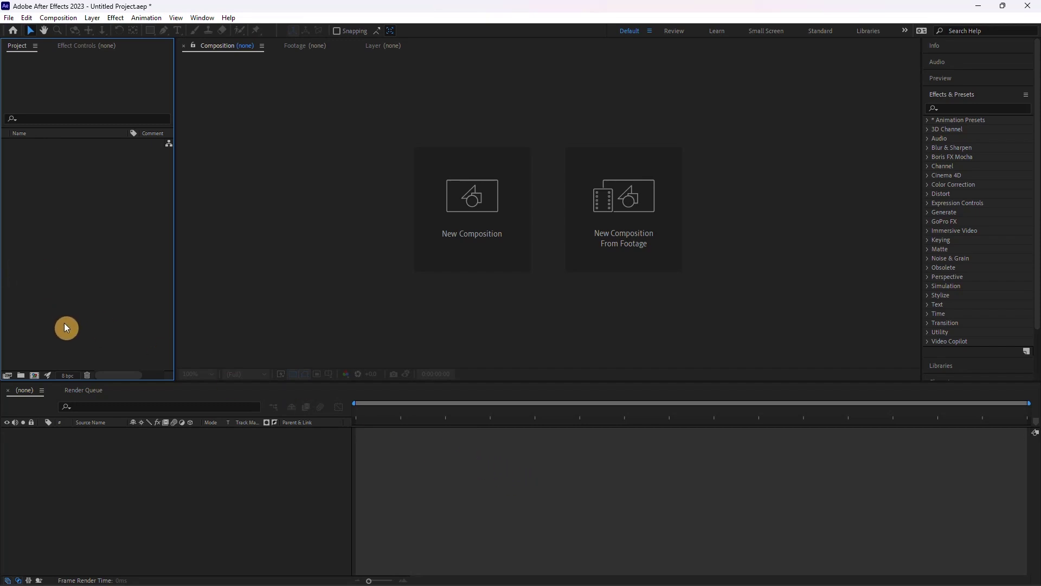
left_click(481, 206)
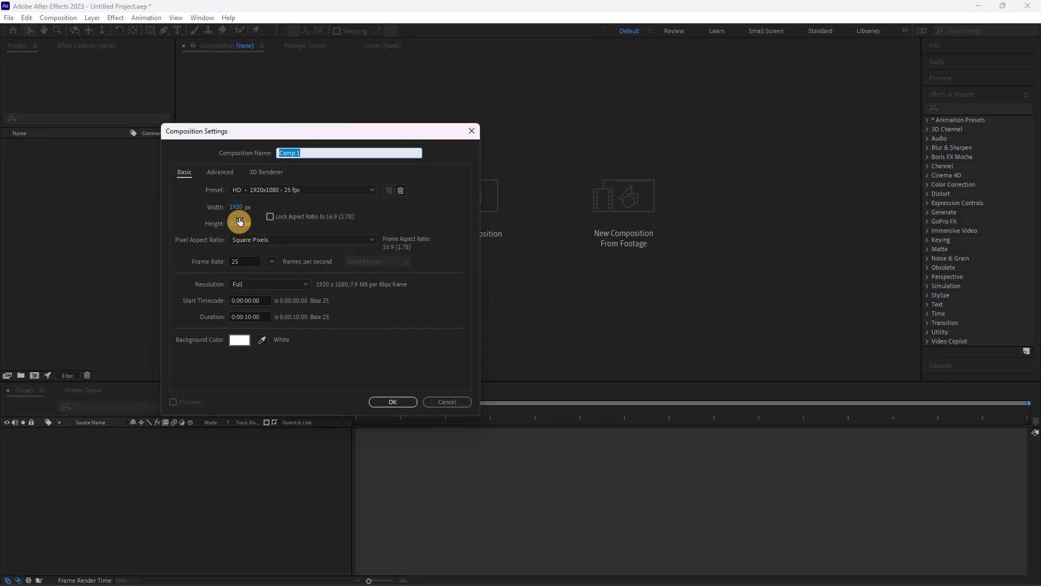
left_click(390, 402)
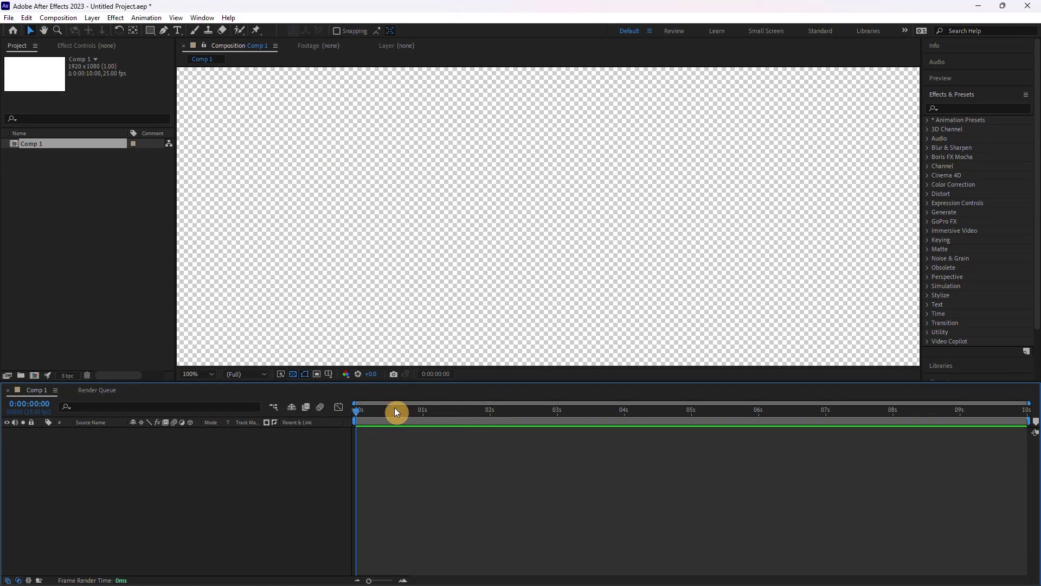
left_click(207, 378)
Set viewer magnification to Fit up to 100% and turn off the transparency grid.
left_click(197, 386)
left_click(211, 374)
left_click(210, 398)
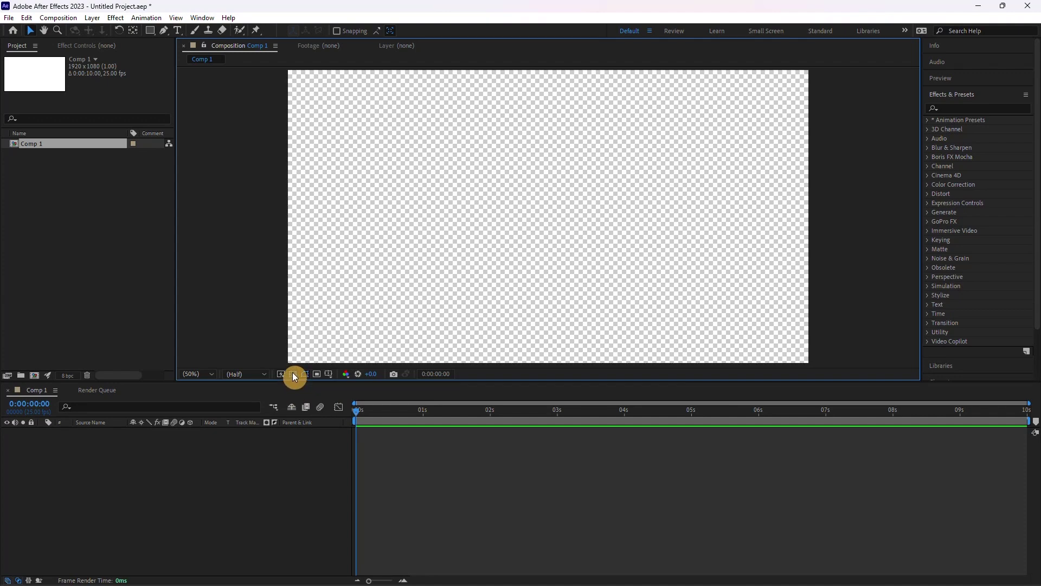
left_click(293, 374)
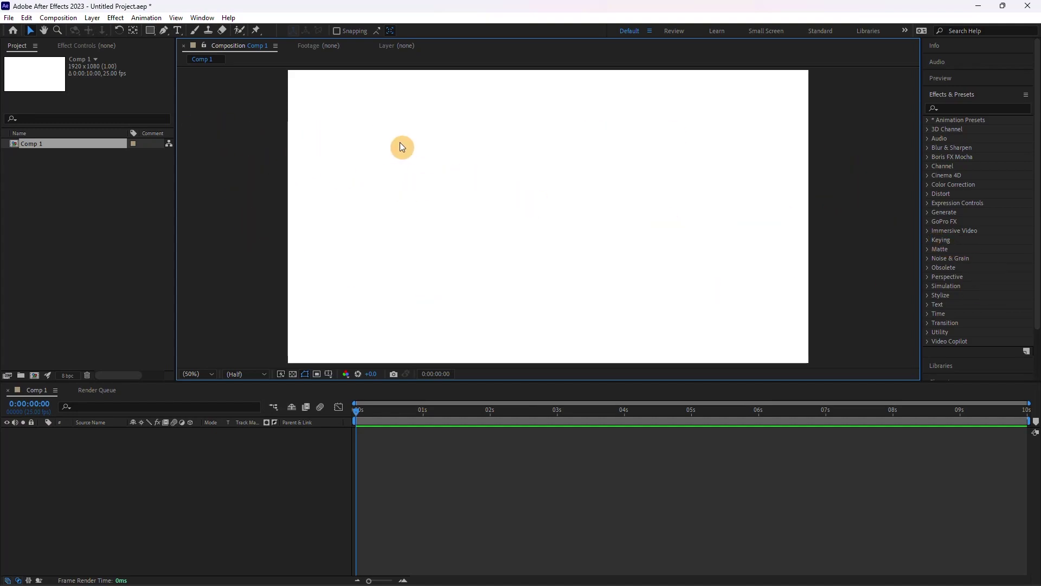
left_click(58, 17)
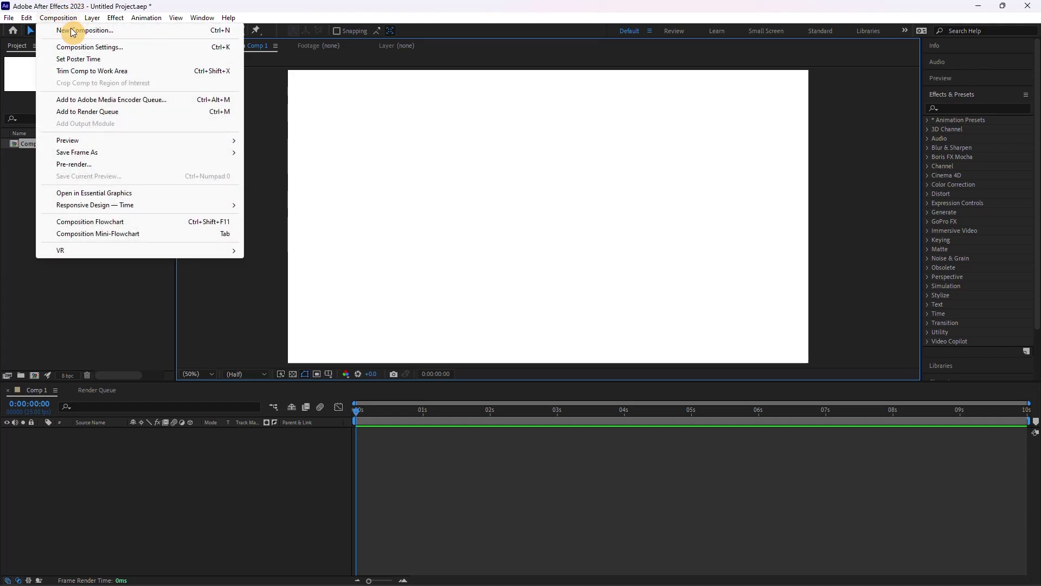
Set Comp 1's background colour to black (000000) in Composition Settings.
left_click(76, 47)
left_click(245, 345)
mouse_move(228, 337)
left_mouse_down()
mouse_move(262, 339)
mouse_move(310, 431)
left_mouse_up()
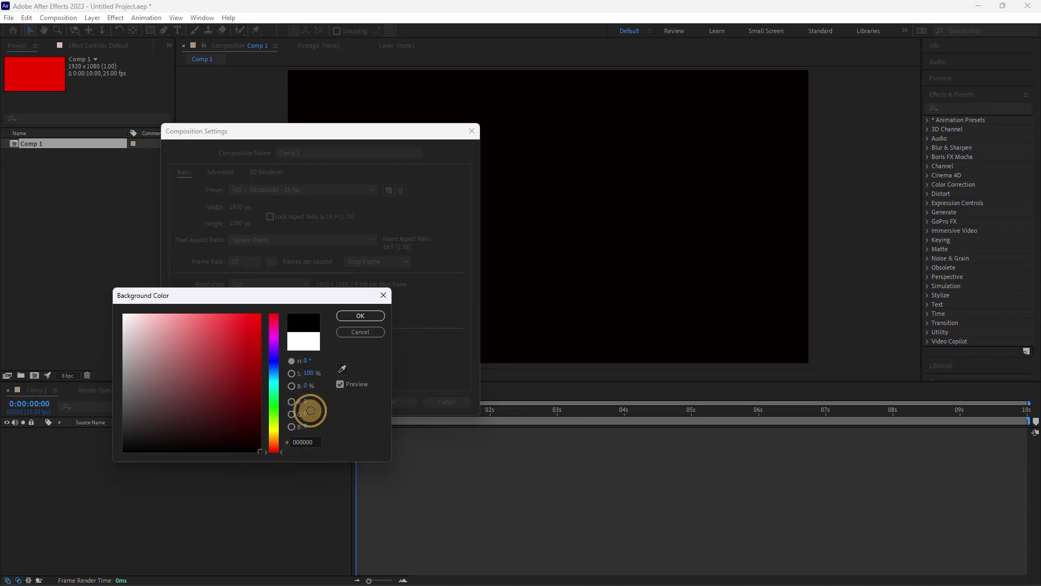
left_click(363, 318)
left_click_drag(223, 329, 302, 309)
left_click_drag(274, 358, 260, 451)
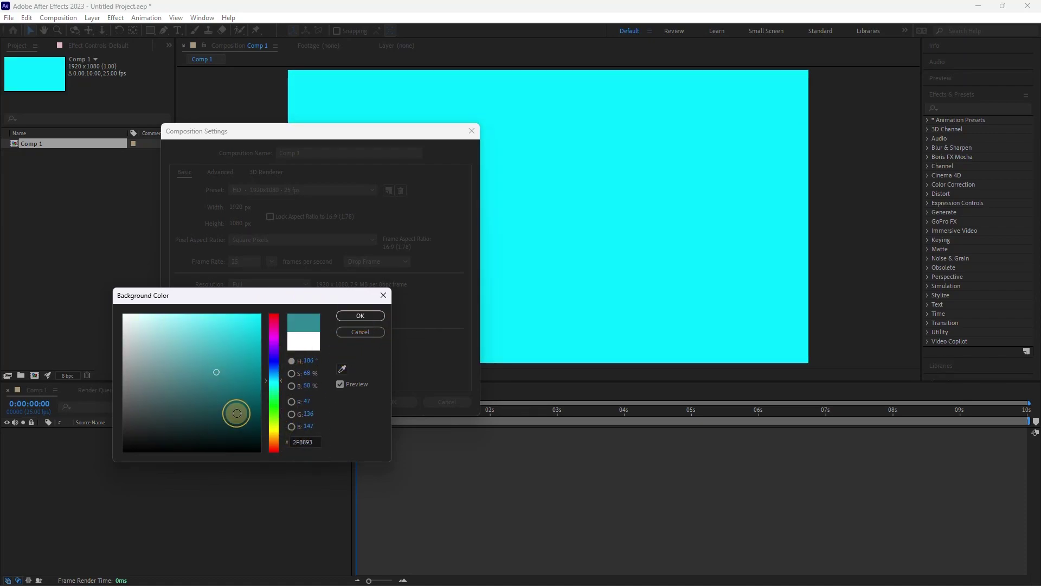
left_click(350, 318)
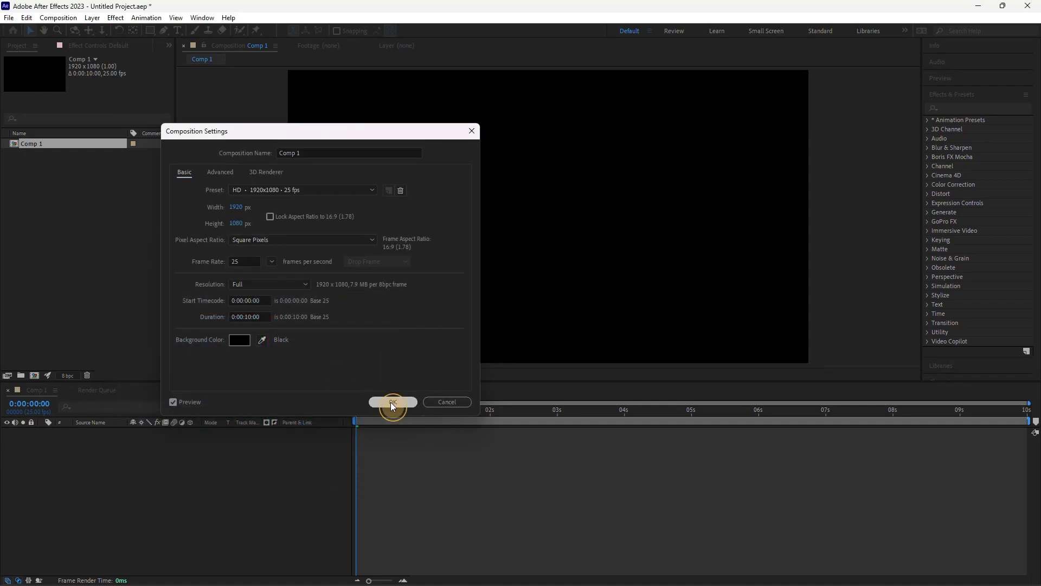
left_click(391, 401)
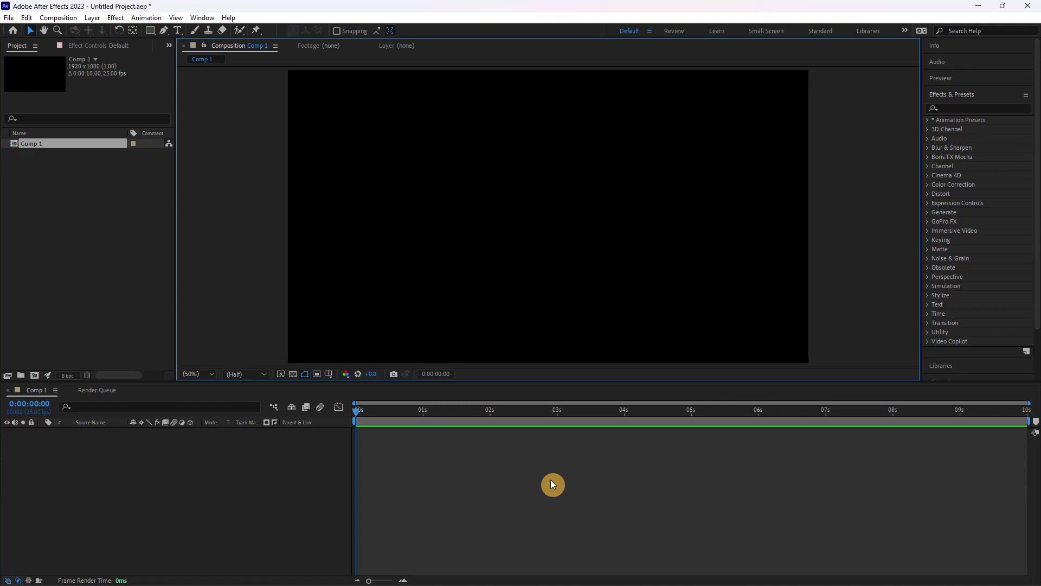
Toggle the transparency grid on and back off, leaving the black background visible.
left_click(298, 374)
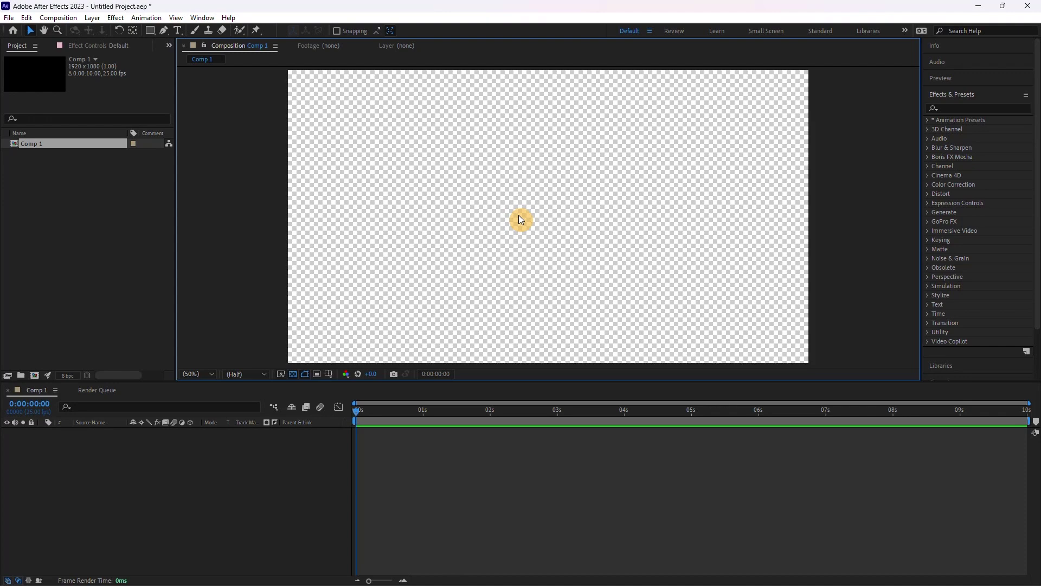
left_click(293, 374)
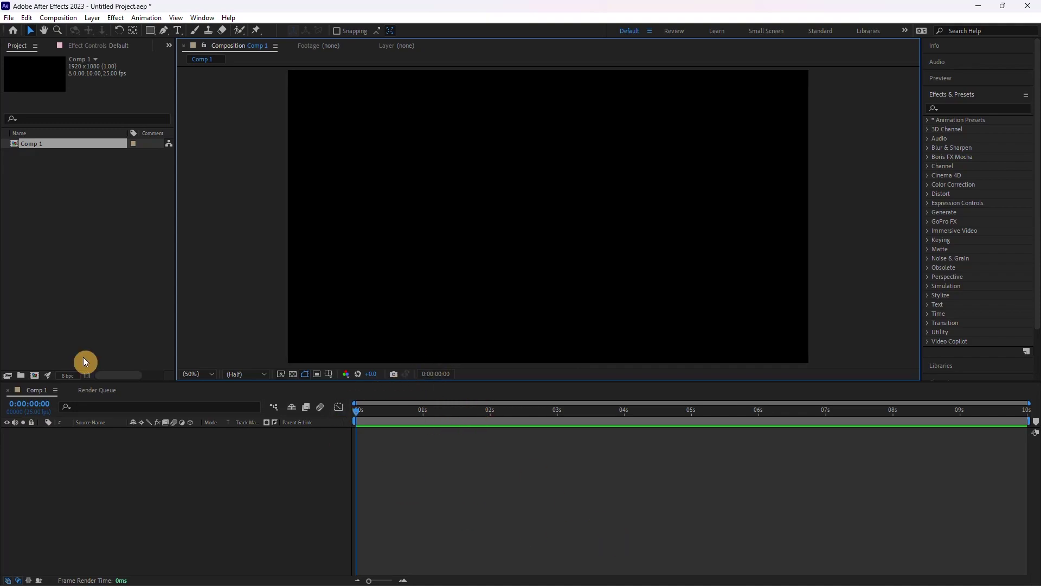
left_click(474, 485)
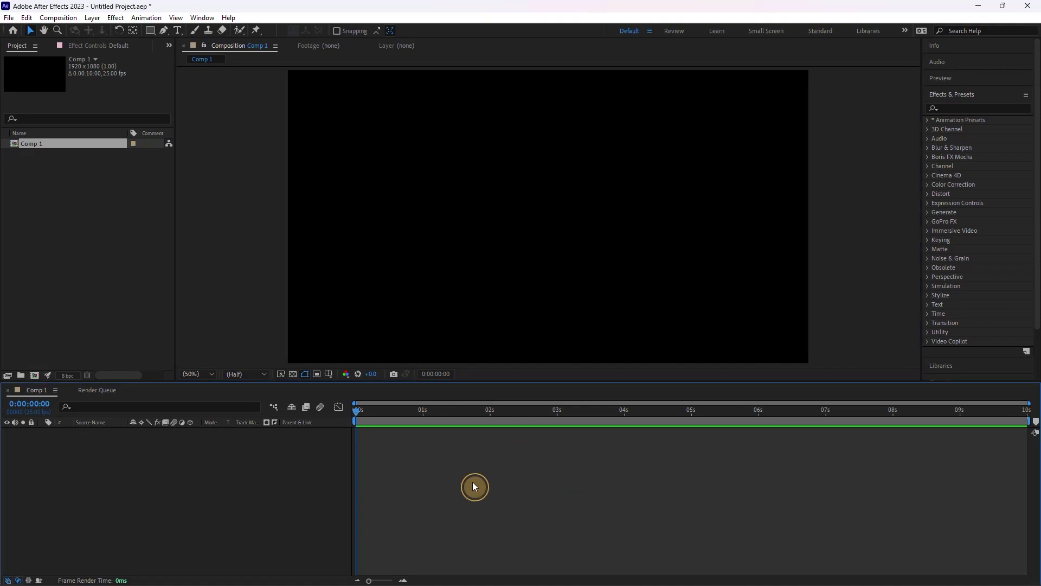
left_click(93, 18)
Add a full-frame solid layer coloured magenta FF00C6.
mouse_move(125, 30)
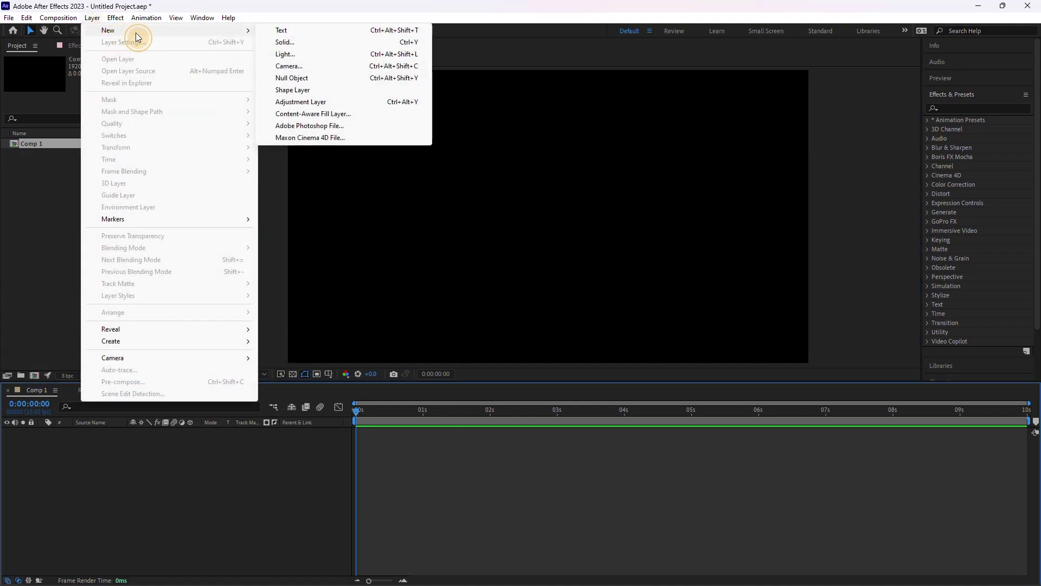
left_click(283, 42)
left_click(341, 333)
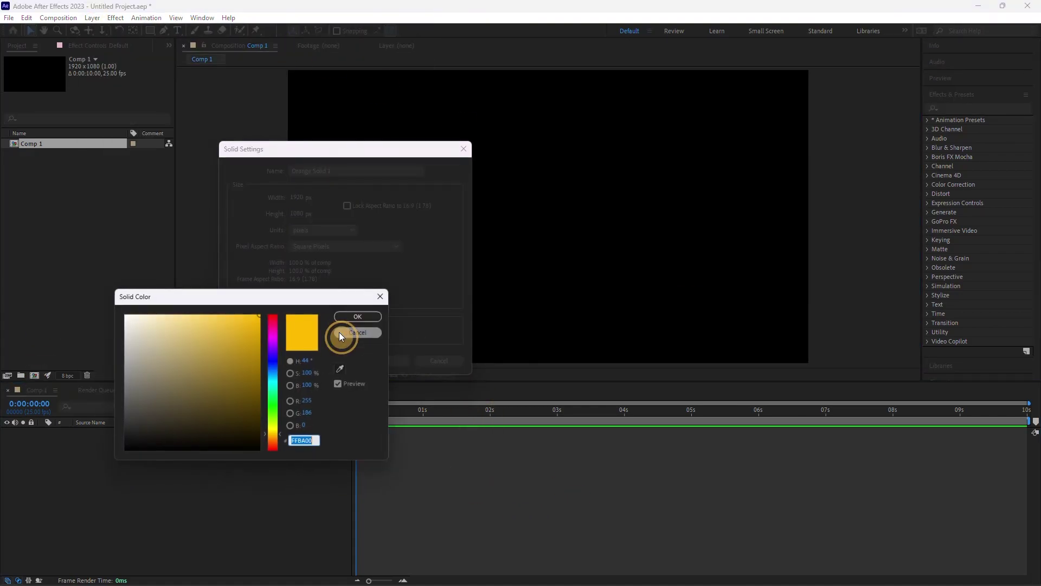
left_click(277, 339)
left_click_drag(277, 340, 274, 441)
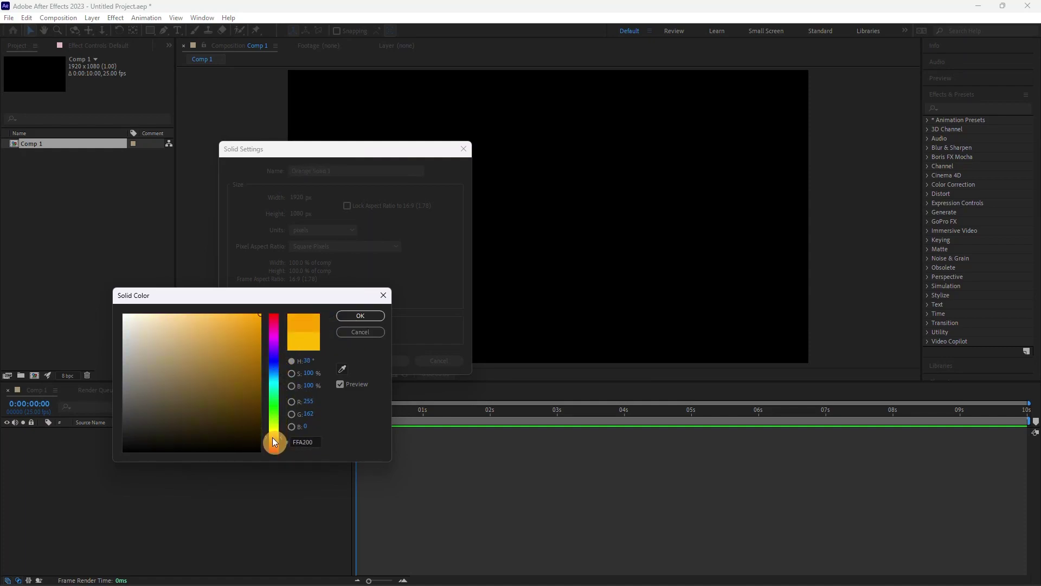
left_click(279, 335)
left_click(353, 316)
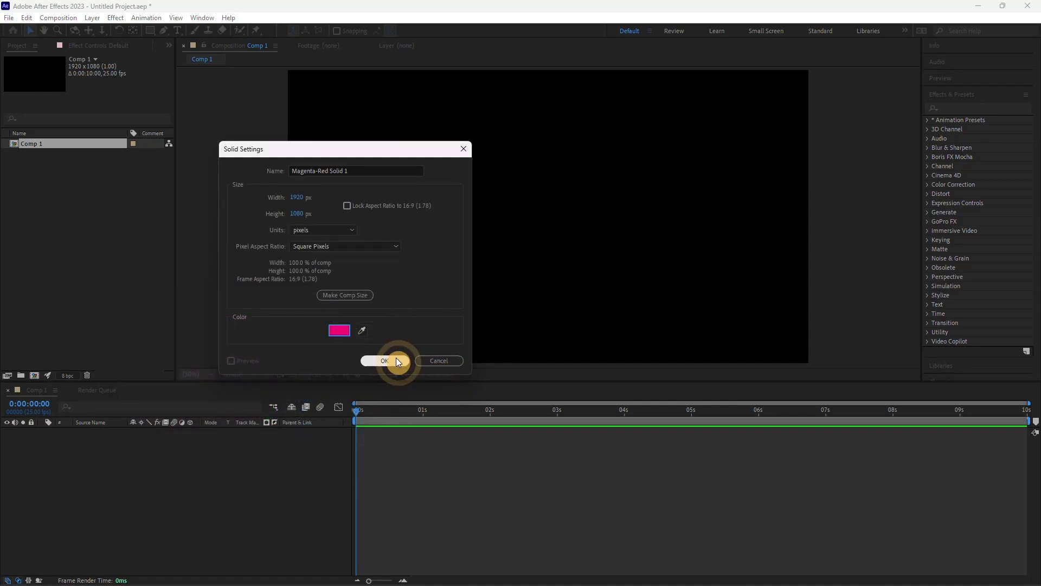
left_click(397, 359)
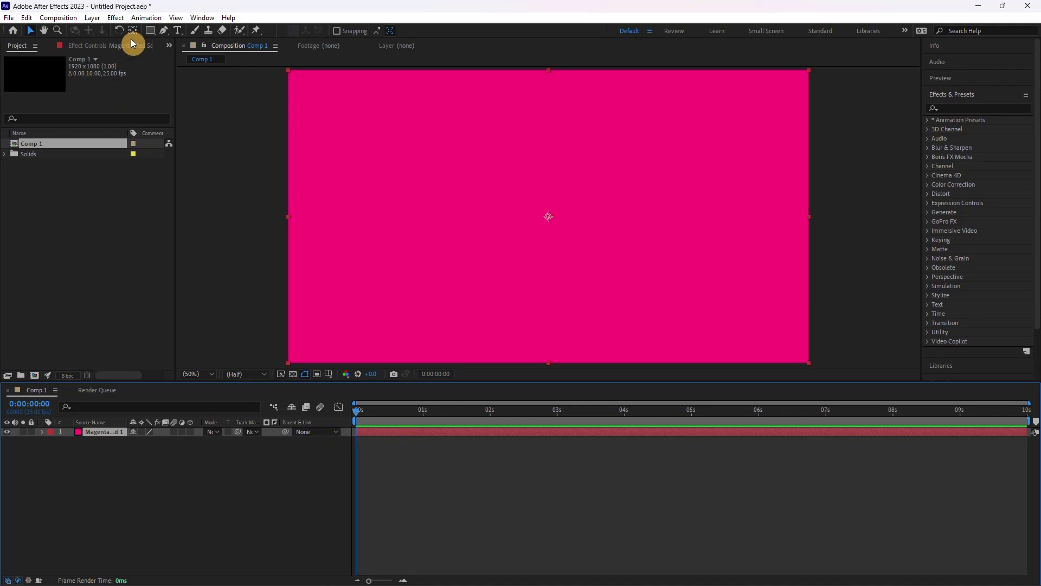
left_click(112, 488)
Add a text layer reading 'WEAR MASK' above the magenta solid.
left_click(93, 432)
left_click(404, 435)
left_click(93, 17)
mouse_move(106, 33)
left_click(324, 31)
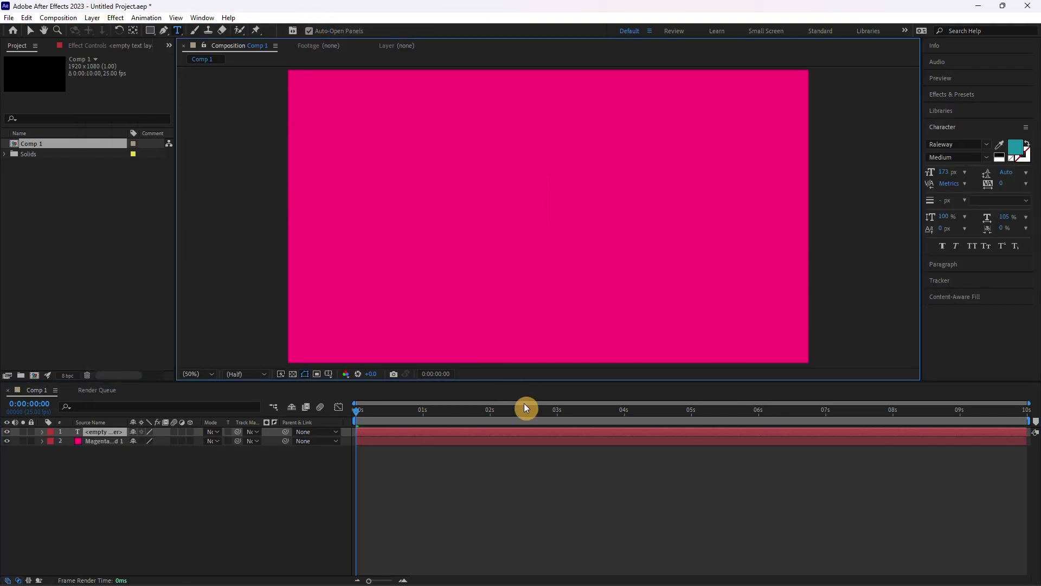
type("WEAR MASK")
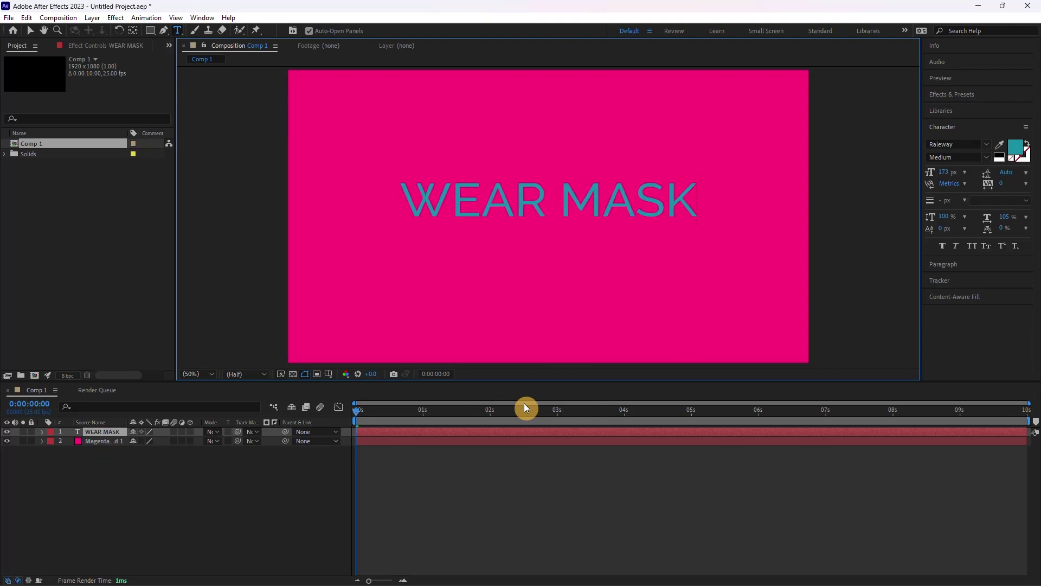
left_click(34, 30)
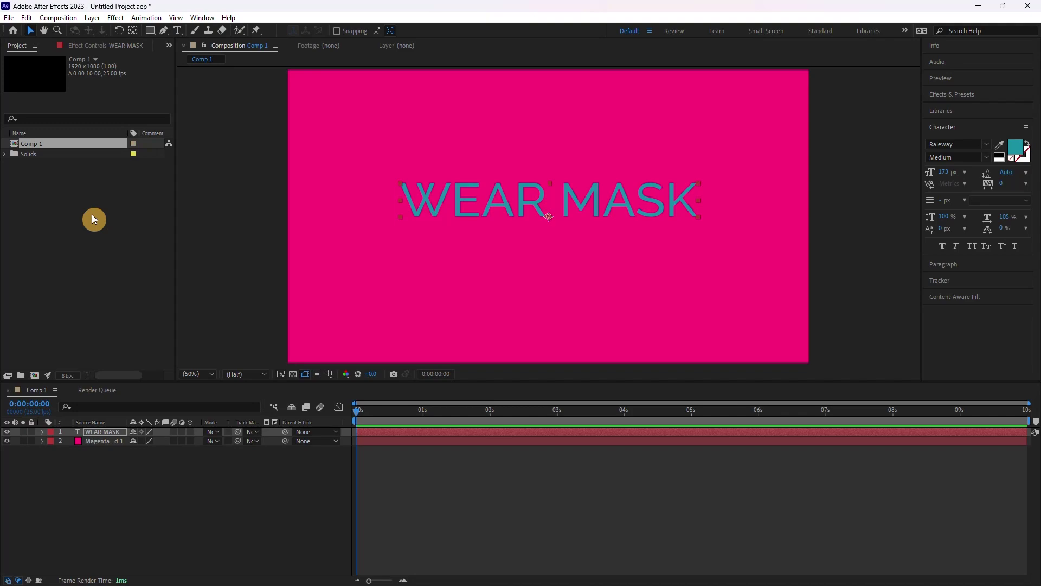
Change the WEAR MASK text fill colour to white.
left_click(1016, 146)
left_click_drag(167, 336, 124, 315)
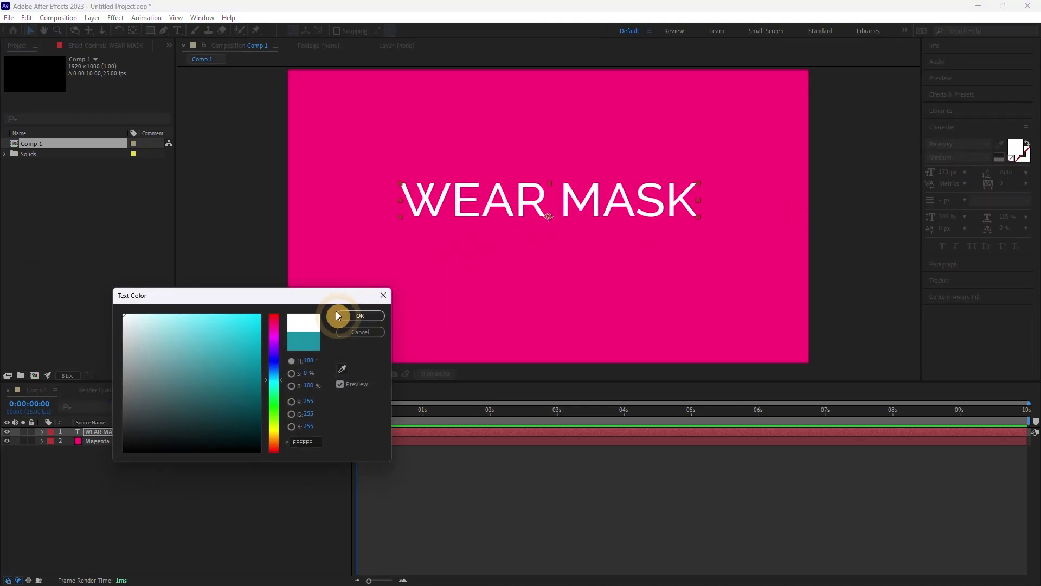
left_click(360, 315)
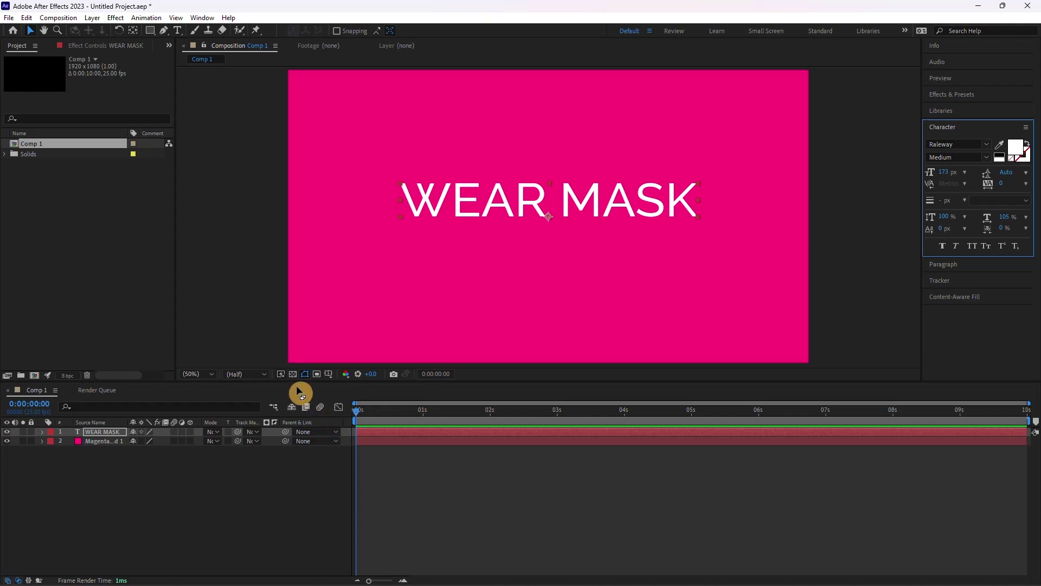
Hide the magenta solid layer, checking the text against the grid and black background.
left_click(7, 441)
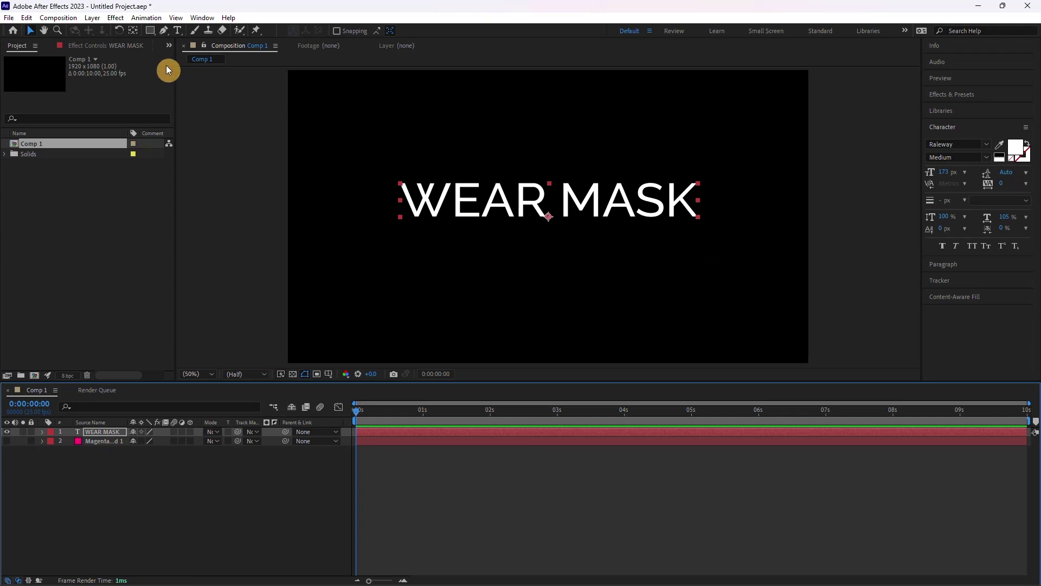
left_click(291, 375)
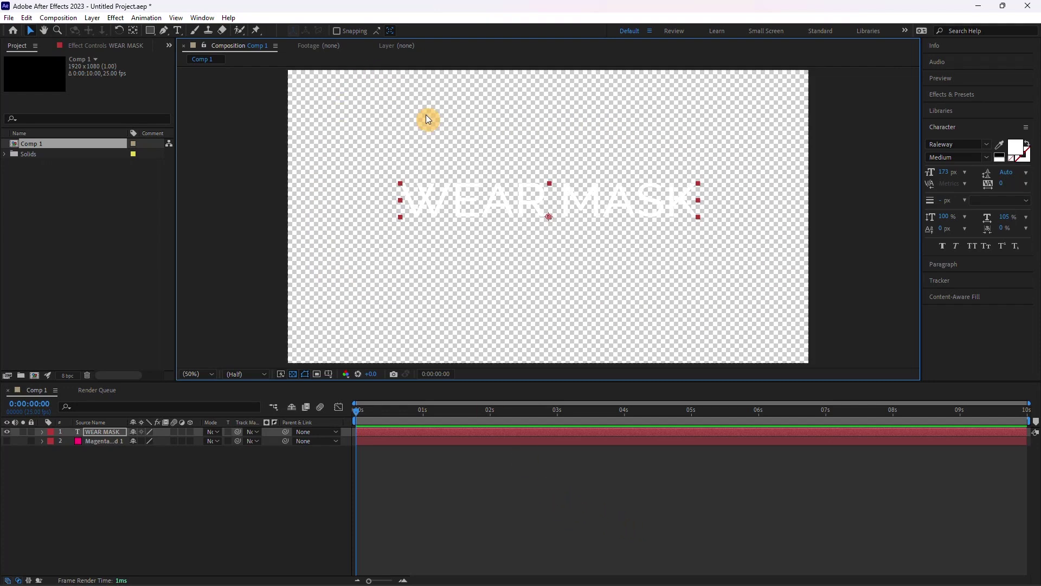
left_click(293, 374)
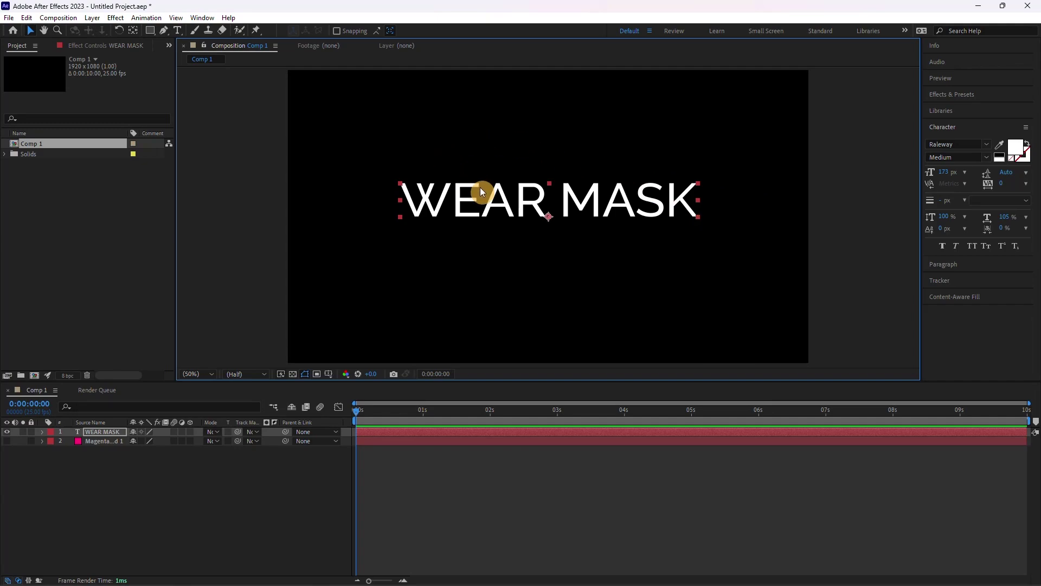
Expand the text layer's Transform properties and restore its Scale to 100%.
left_click_drag(478, 193, 471, 198)
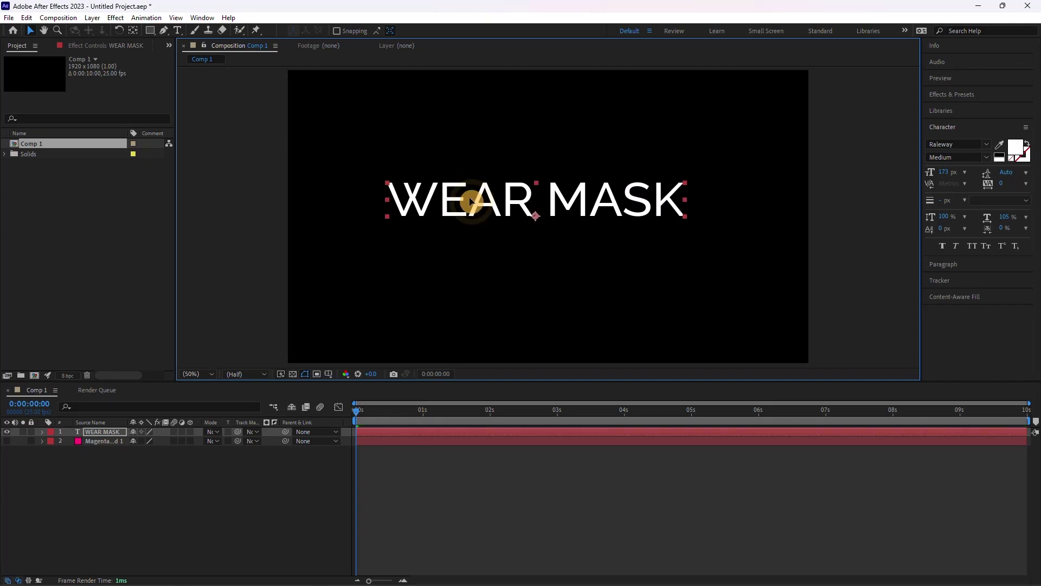
left_click_drag(472, 203, 498, 225)
left_click(92, 473)
left_click(61, 432)
left_click(42, 432)
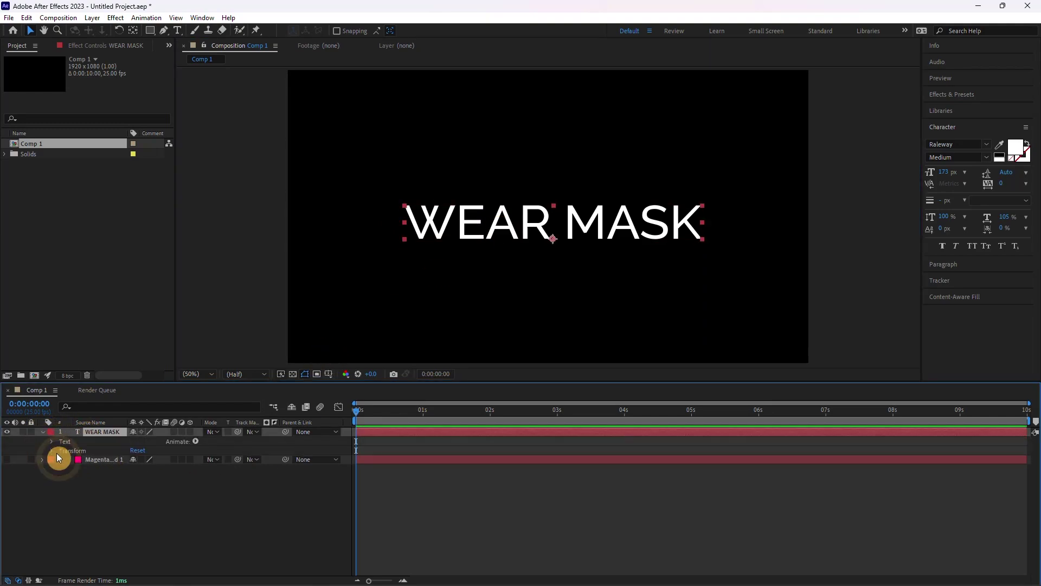
left_click(52, 450)
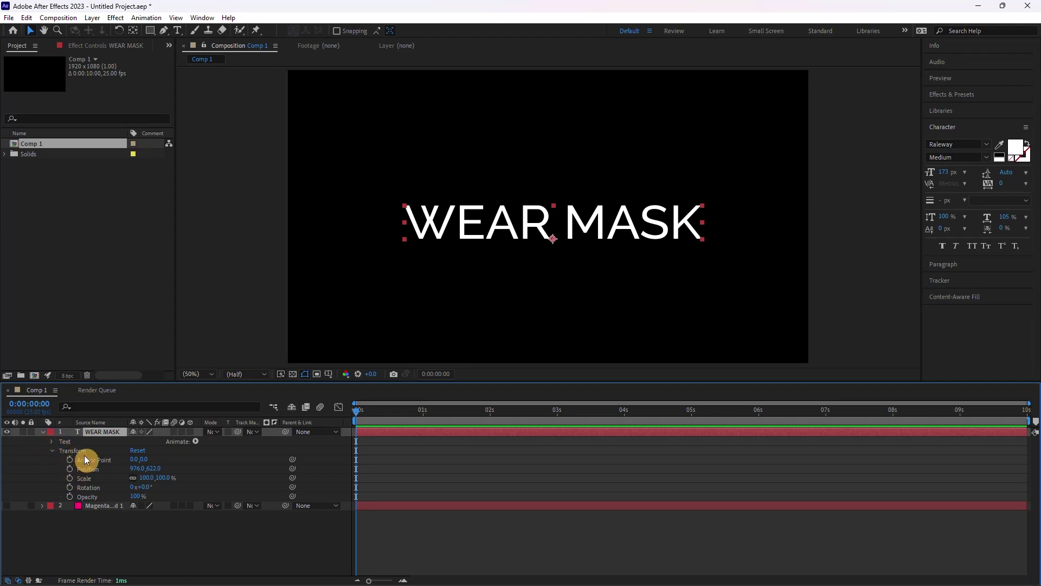
left_click_drag(141, 463, 142, 461)
left_click_drag(145, 492, 110, 491)
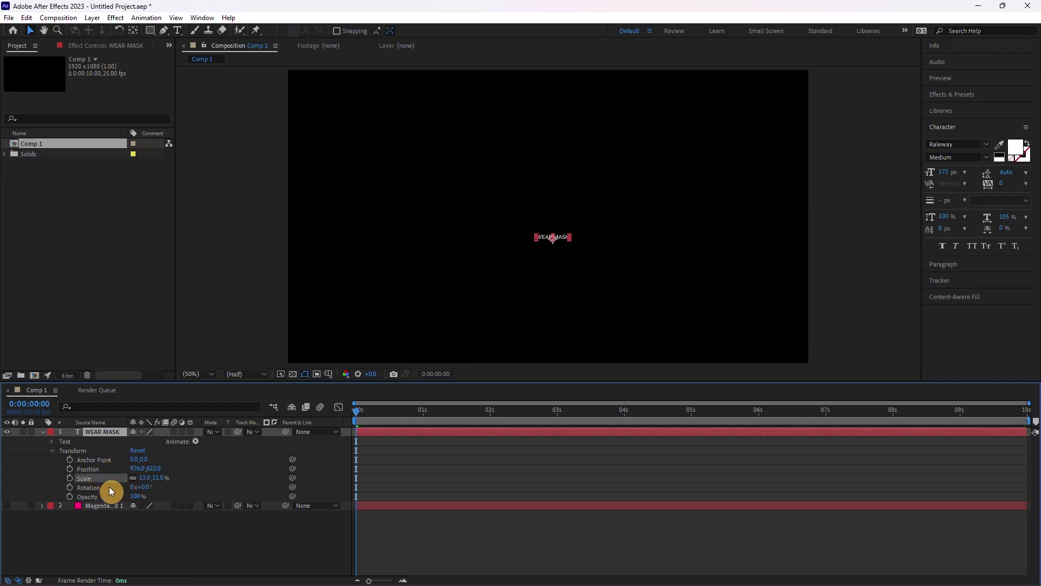
key("ctrl+z")
left_click(126, 458)
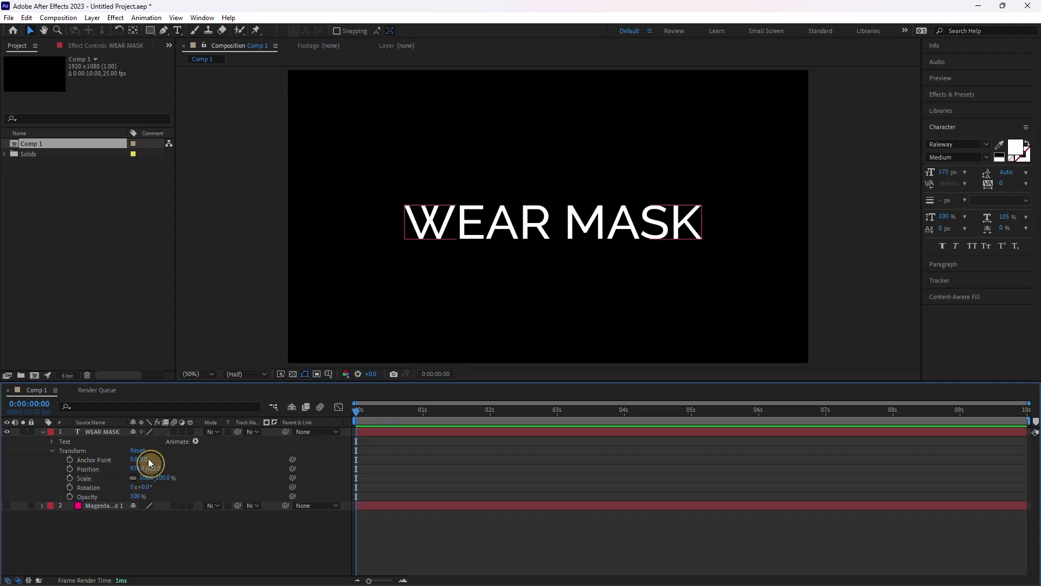
Set the text's anchor point to 0,-49 and move it up to position 976,256.
left_click(99, 432)
left_click(95, 460)
mouse_move(143, 460)
left_mouse_down()
mouse_move(160, 461)
mouse_move(179, 486)
left_mouse_up()
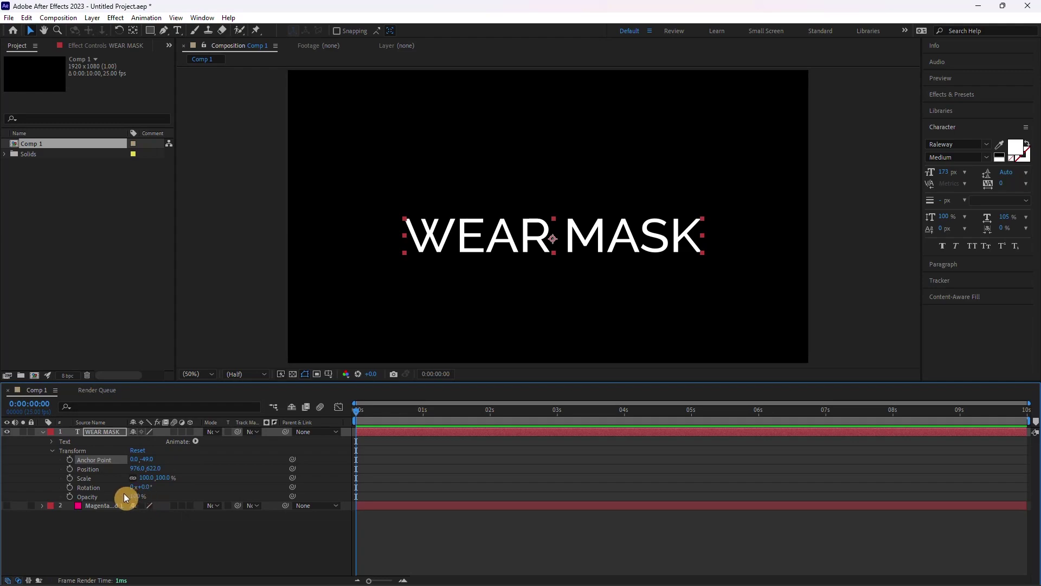
left_click_drag(145, 487, 435, 542)
key("ctrl+z")
left_click_drag(670, 245, 633, 146)
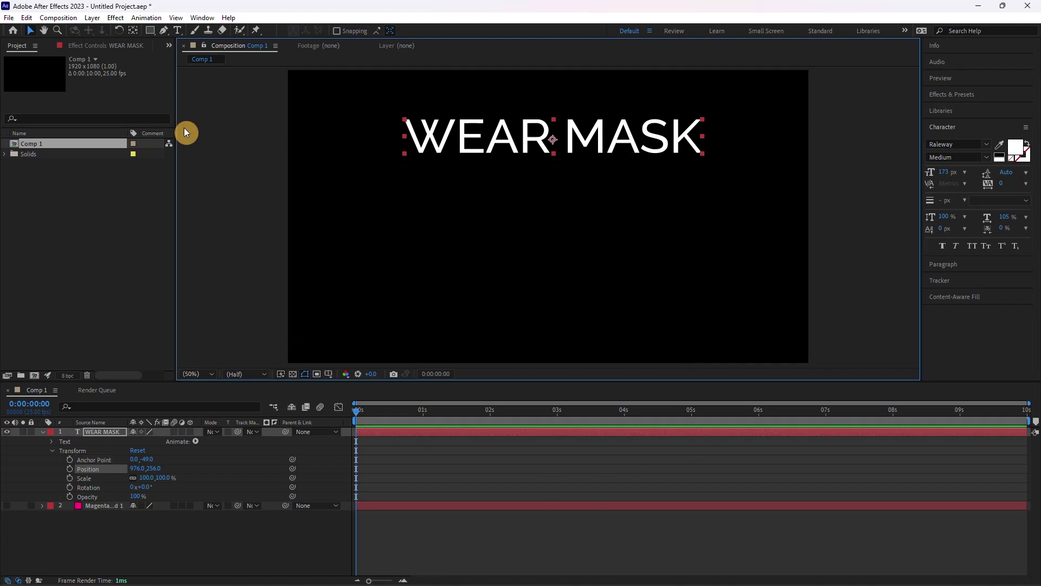
left_click(43, 432)
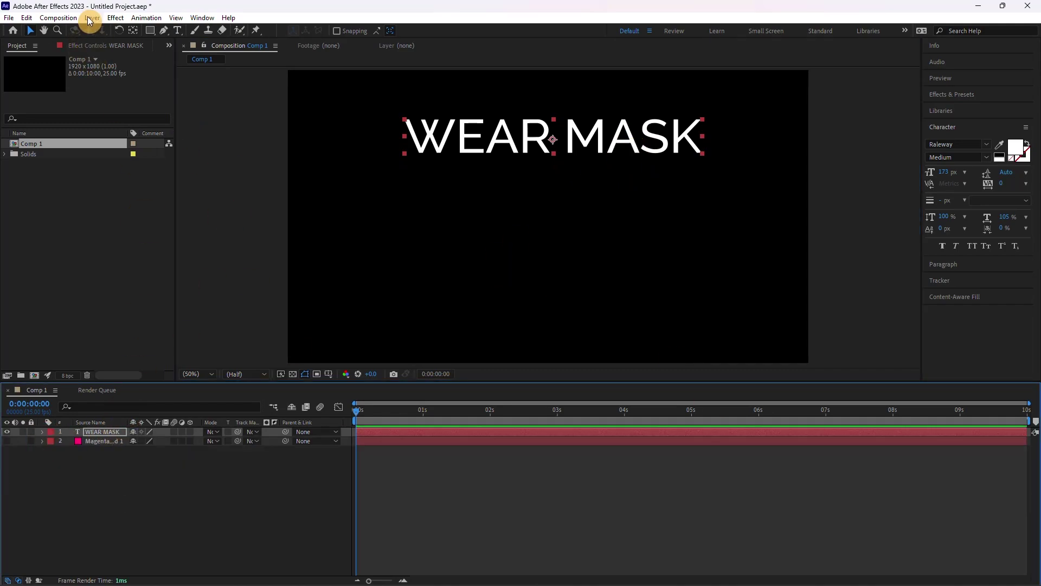
Create a new solid layer in a cyan-green colour.
left_click(93, 17)
mouse_move(109, 29)
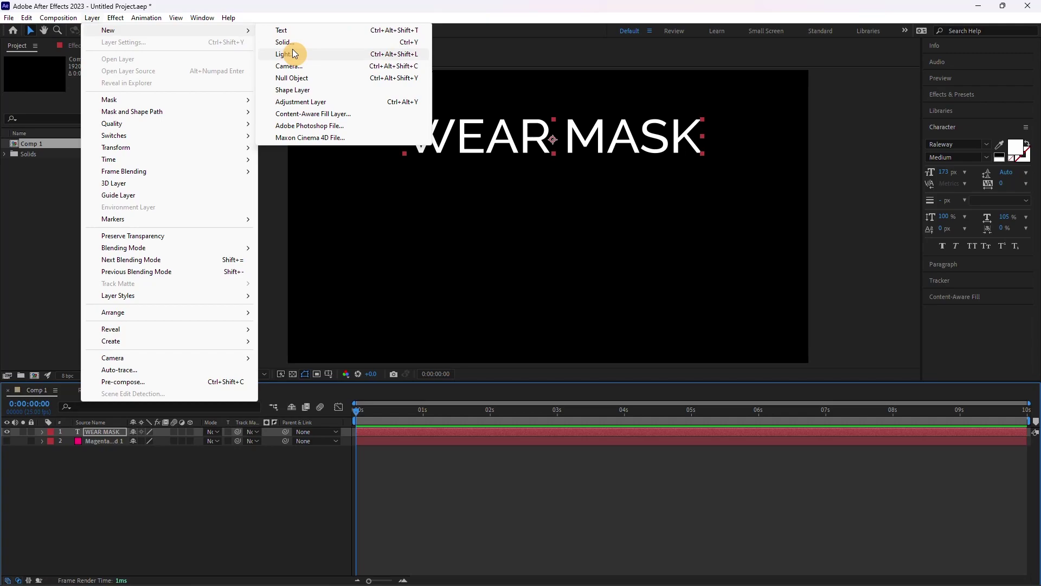
left_click(307, 42)
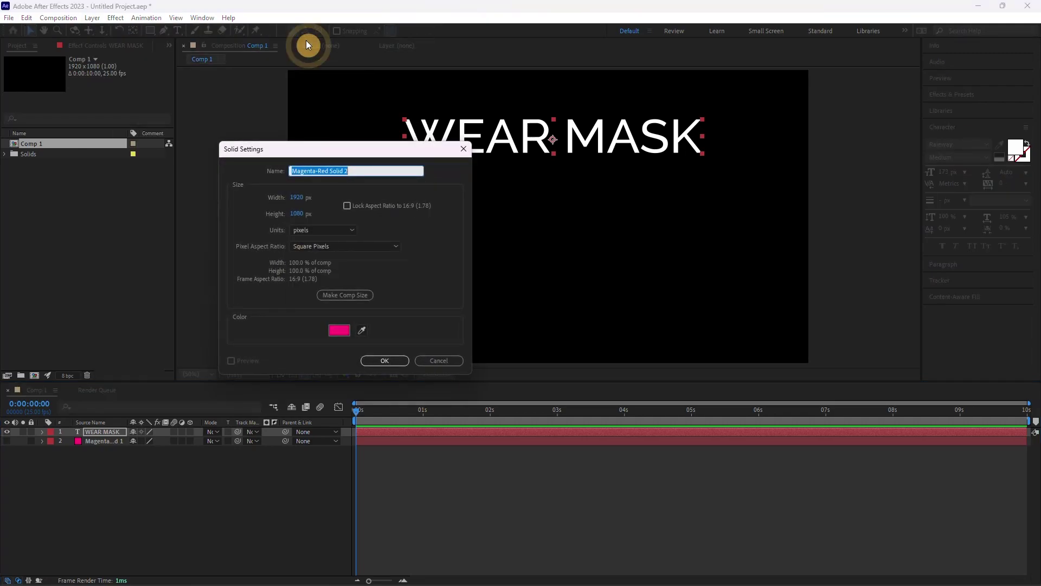
left_click(342, 333)
left_click_drag(270, 367, 275, 389)
left_click(360, 316)
left_click(398, 362)
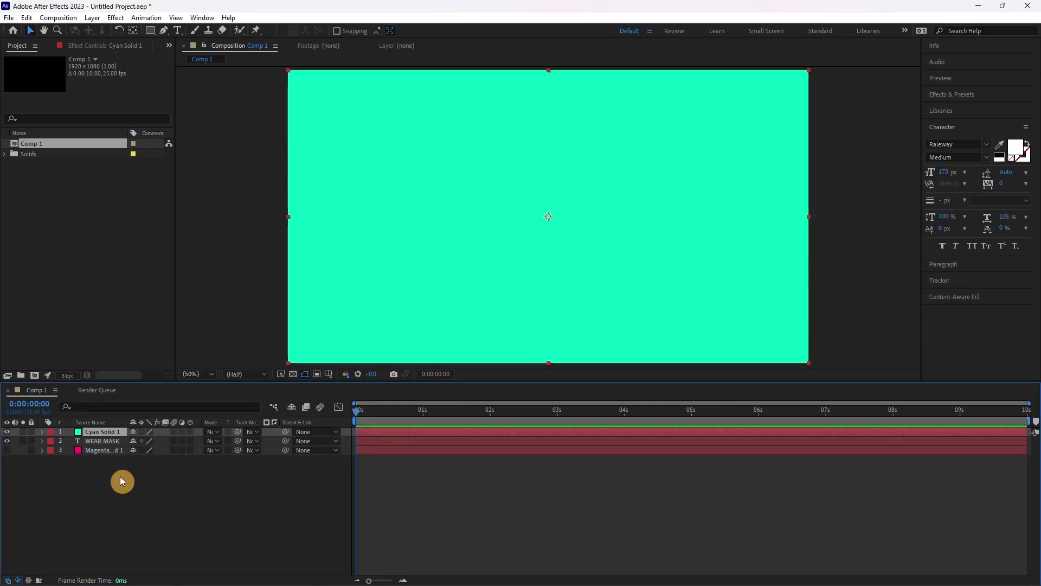
Scale the cyan solid to 32%, place it lower right, and unhide the magenta layer.
key("s")
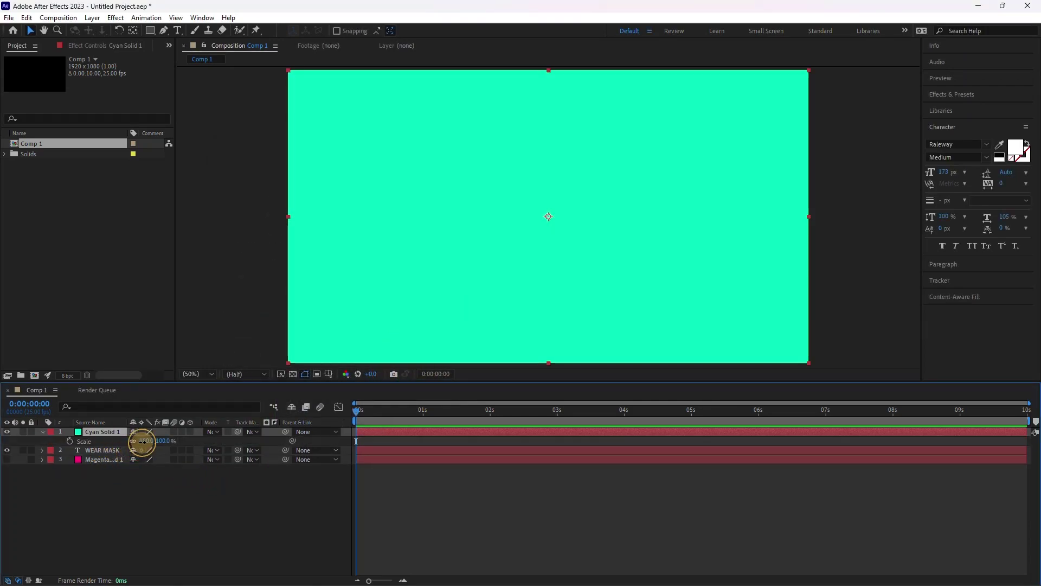
left_click_drag(143, 441, 108, 444)
left_click_drag(534, 259, 702, 344)
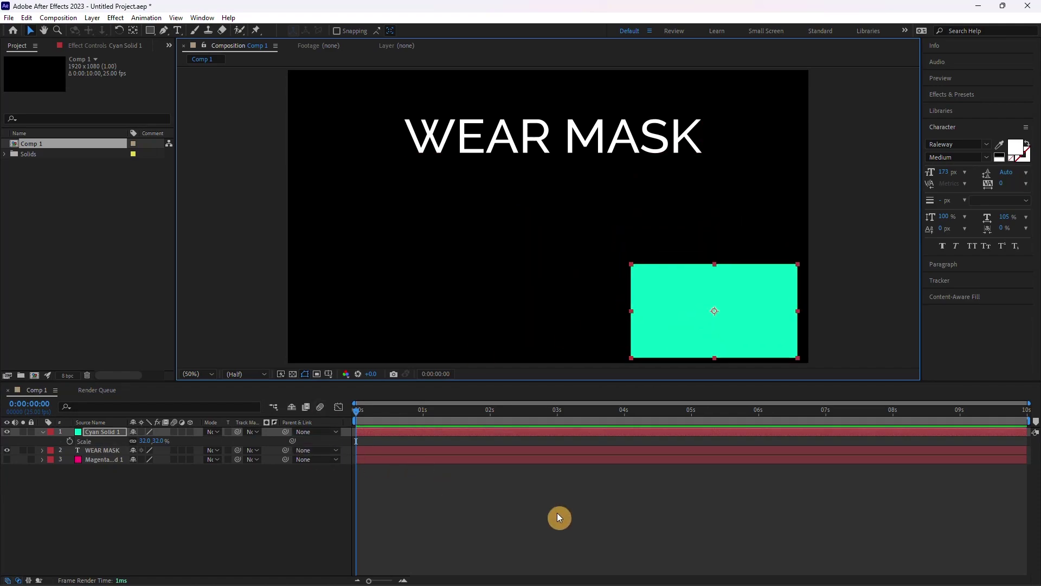
left_click(409, 493)
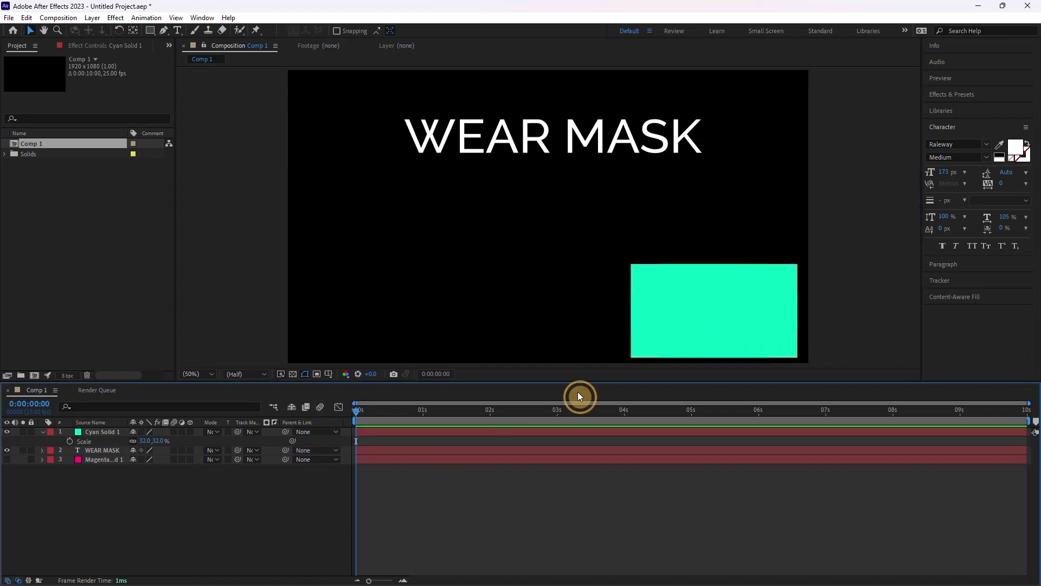
left_click(764, 299)
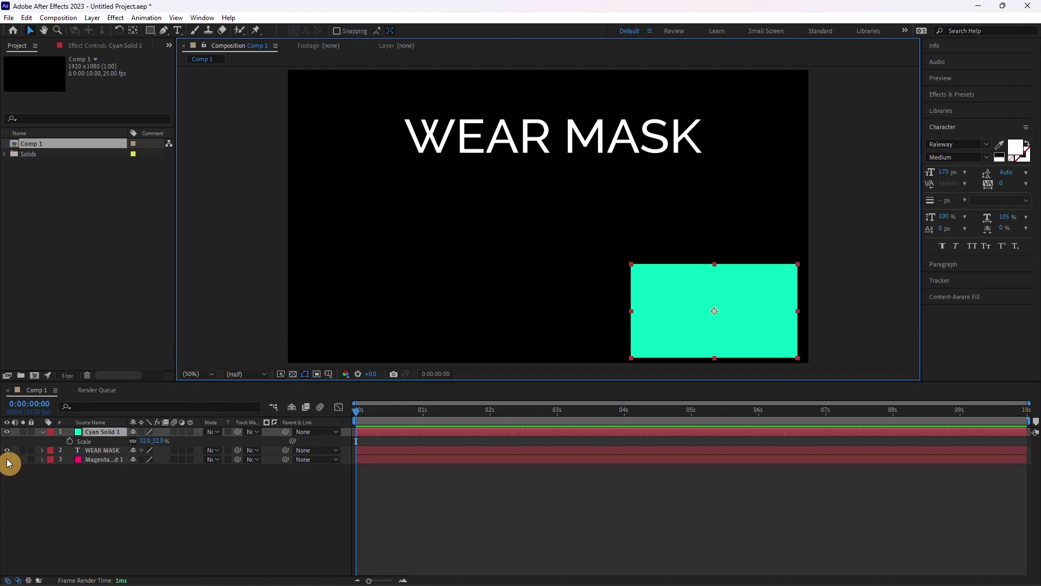
left_click(7, 460)
left_click(94, 459)
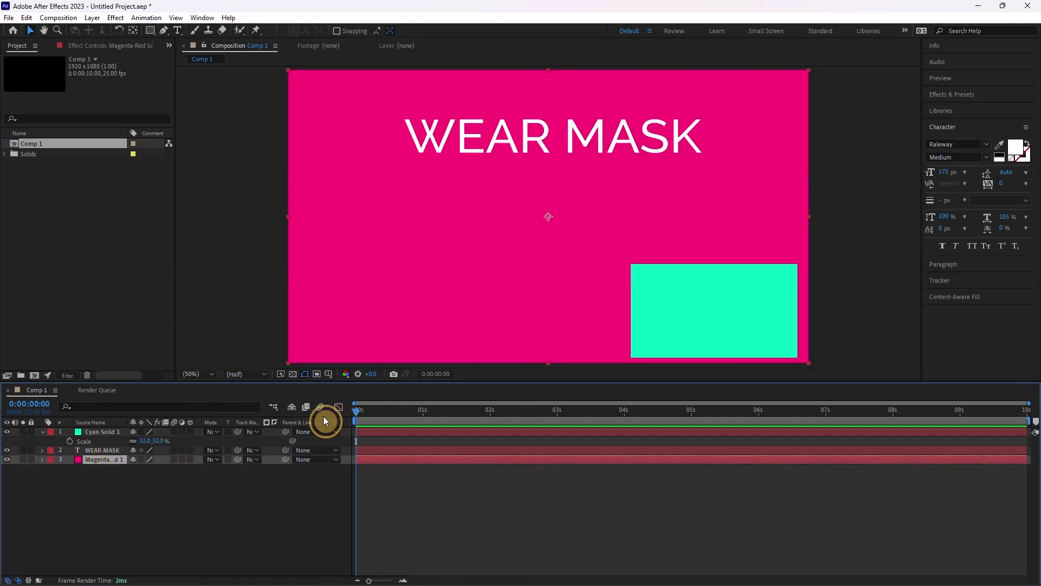
Keyframe the cyan solid at 1602,888 at 0s and move it to 318,888 at the last frame.
left_click(376, 435)
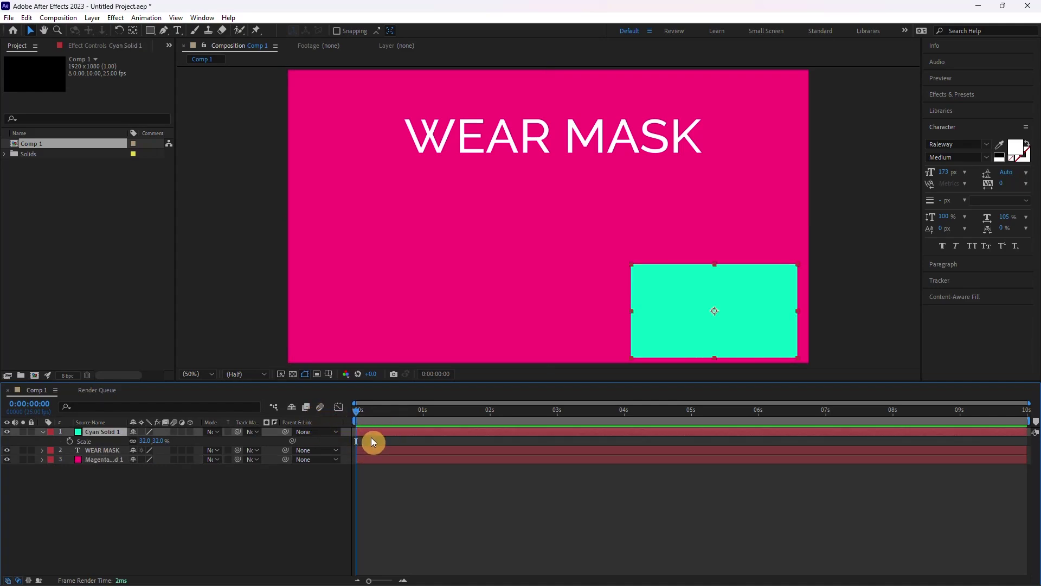
left_click_drag(681, 337, 689, 337)
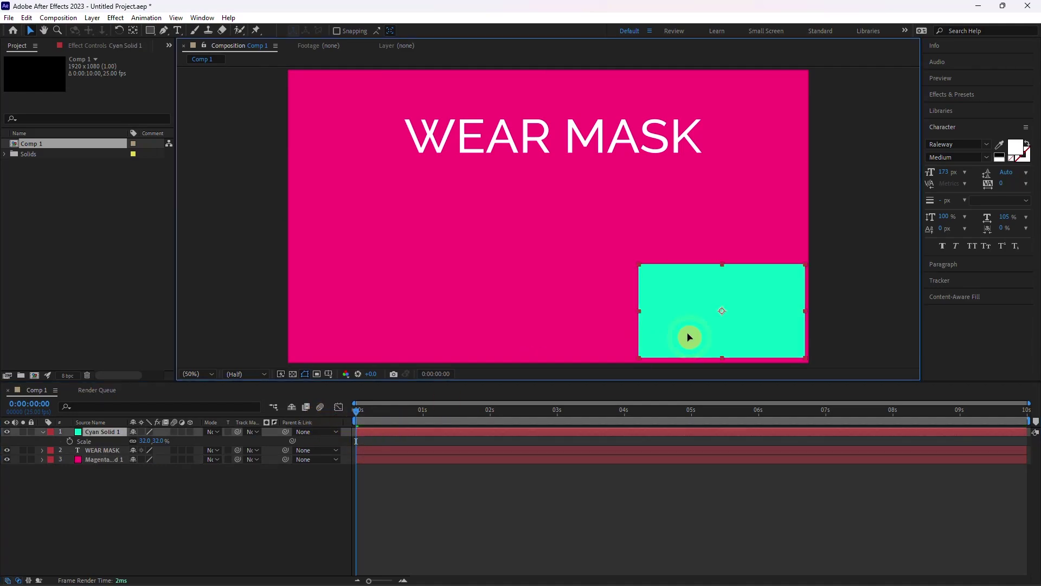
left_click(356, 433)
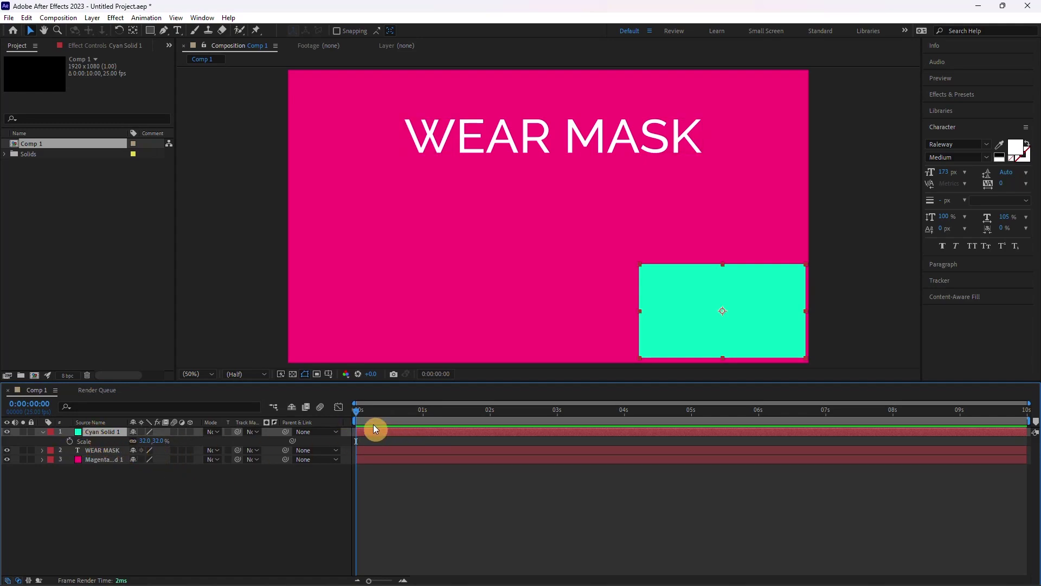
left_click(70, 441)
left_click(372, 412)
left_click_drag(386, 419, 1033, 423)
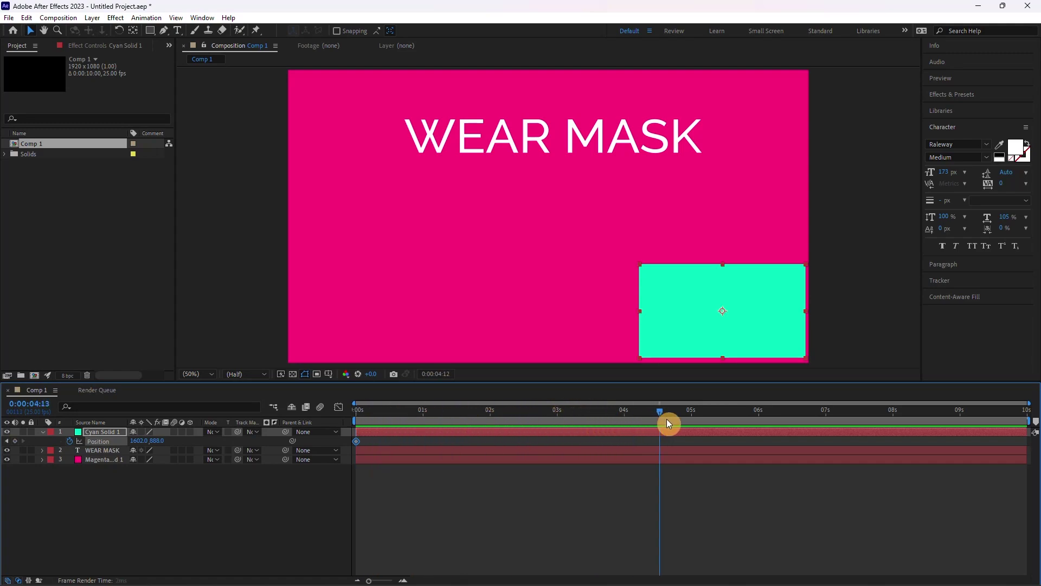
left_click_drag(756, 345, 409, 344)
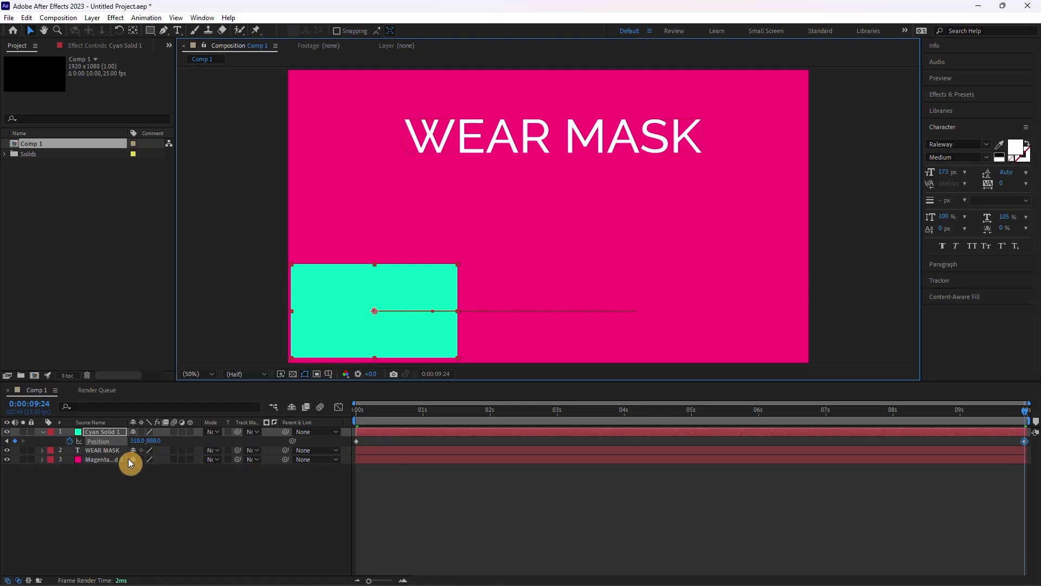
Select WEAR MASK, return to frame 0, and reveal its Position property.
left_click(102, 450)
left_click_drag(412, 418, 227, 424)
key("p")
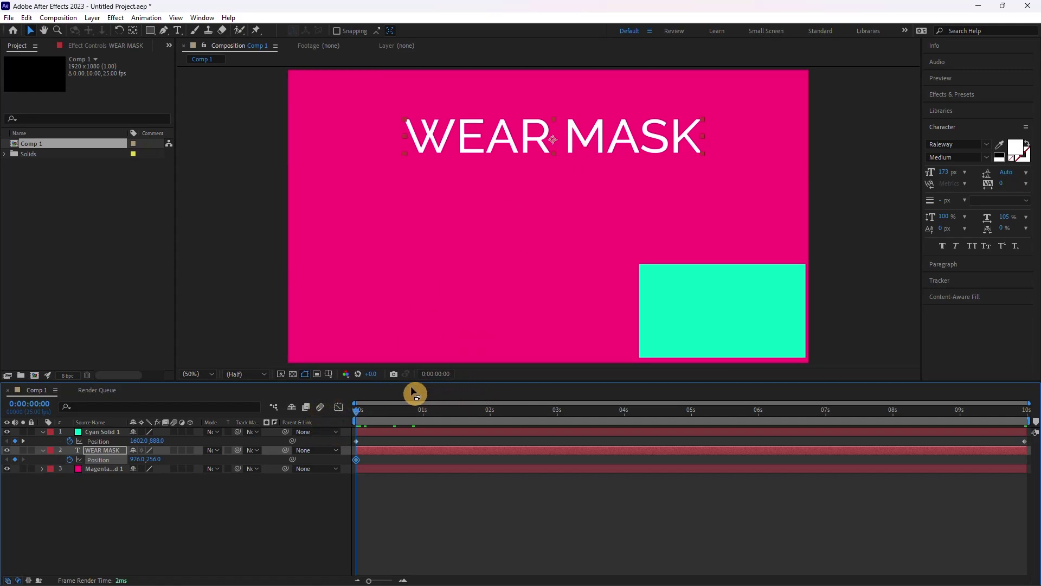
Move WEAR MASK to the bottom right at the last frame and preview the animation.
left_click_drag(413, 410, 1028, 410)
mouse_move(568, 122)
left_mouse_down()
mouse_move(652, 325)
mouse_move(670, 323)
left_mouse_up()
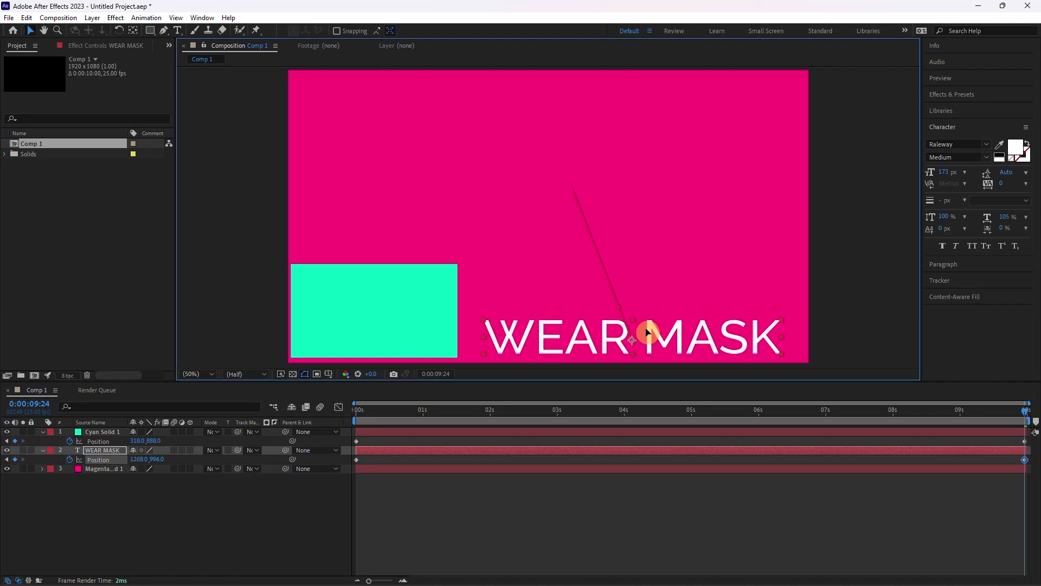
key("space")
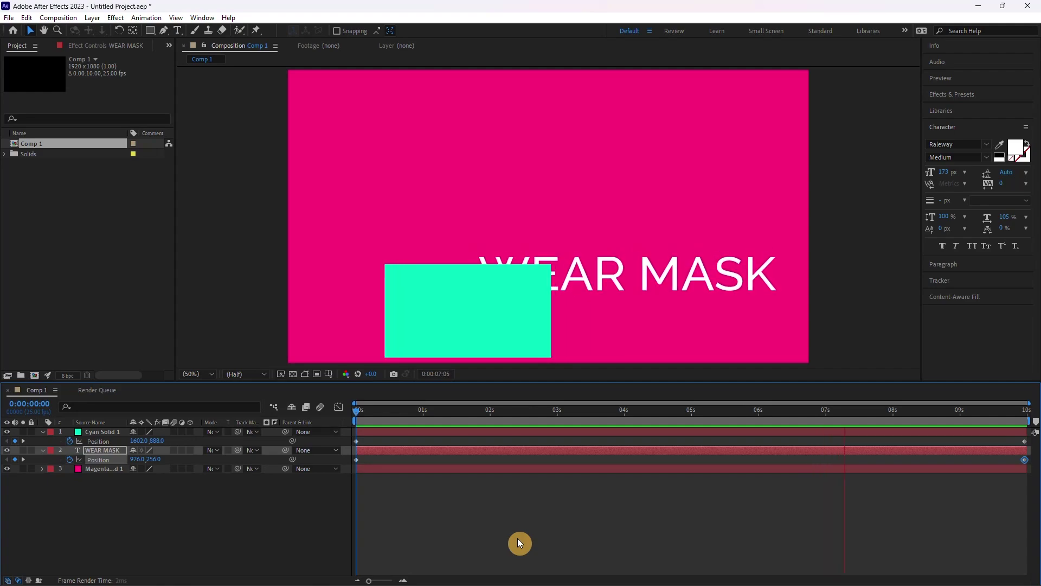
left_click_drag(432, 418, 796, 423)
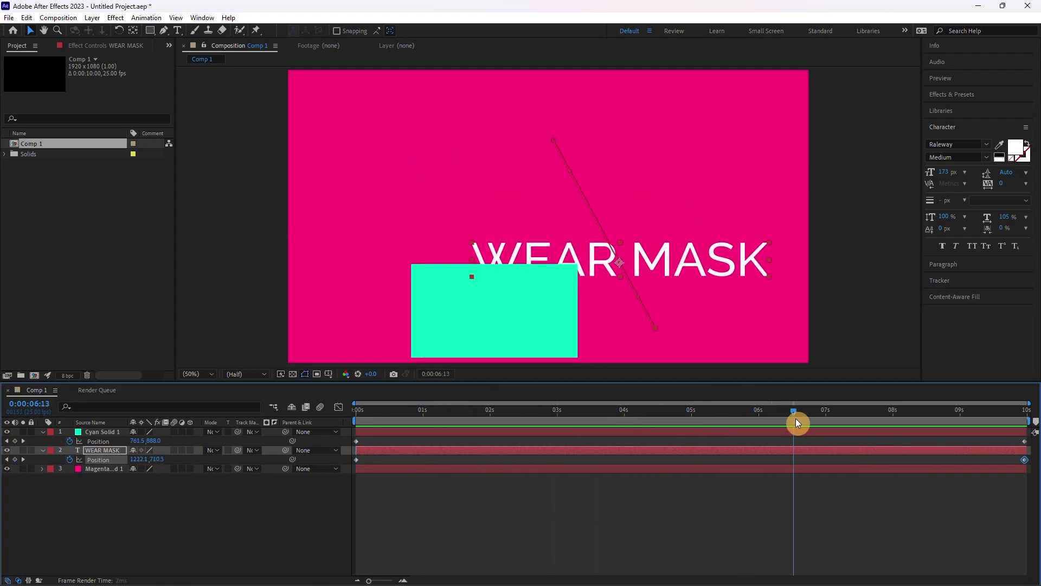
left_click(428, 510)
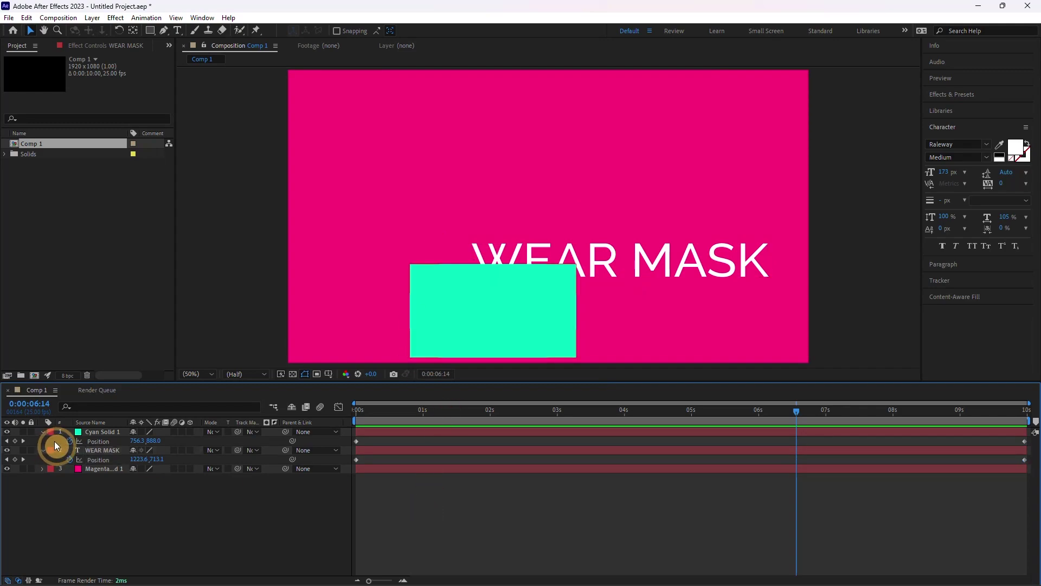
Move the WEAR MASK layer above Cyan Solid 1 in the timeline.
left_click(109, 451)
left_click_drag(106, 451, 107, 431)
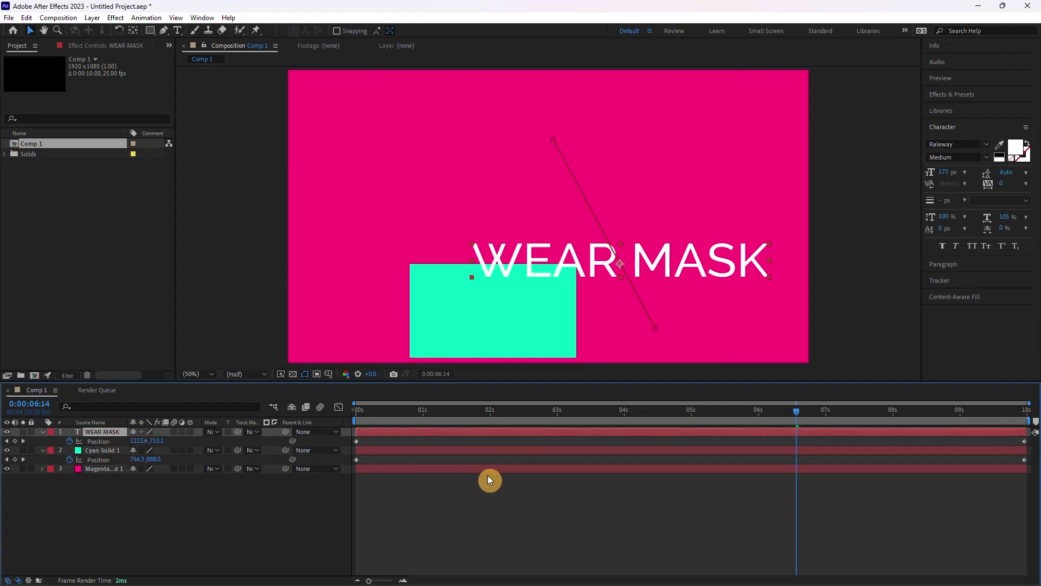
left_click(627, 516)
Preview the animation from the start, then bring up the Layer > New submenu.
key("Home")
key("space")
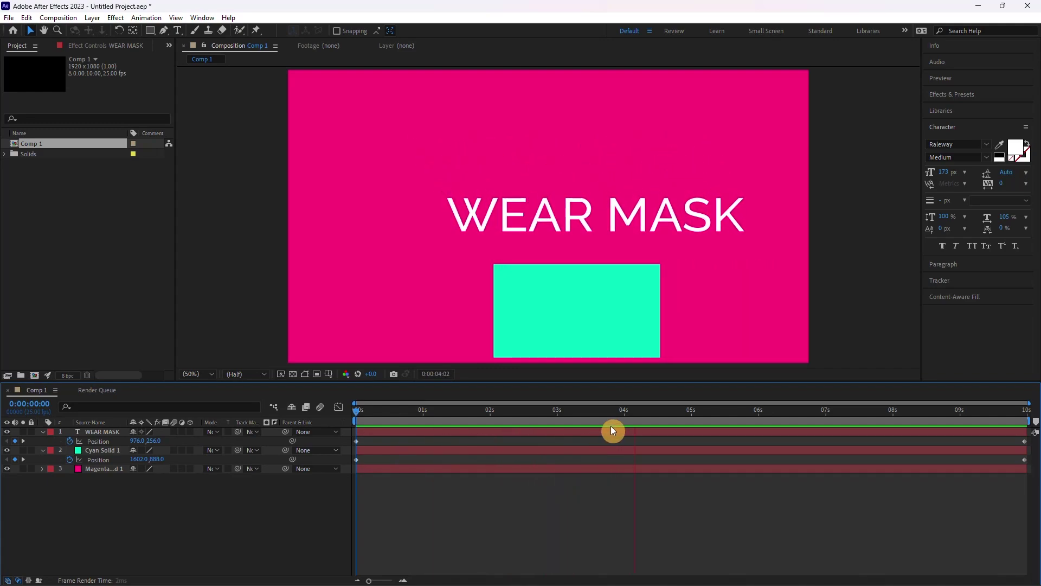
mouse_move(665, 417)
left_mouse_down()
mouse_move(867, 416)
mouse_move(413, 418)
left_mouse_up()
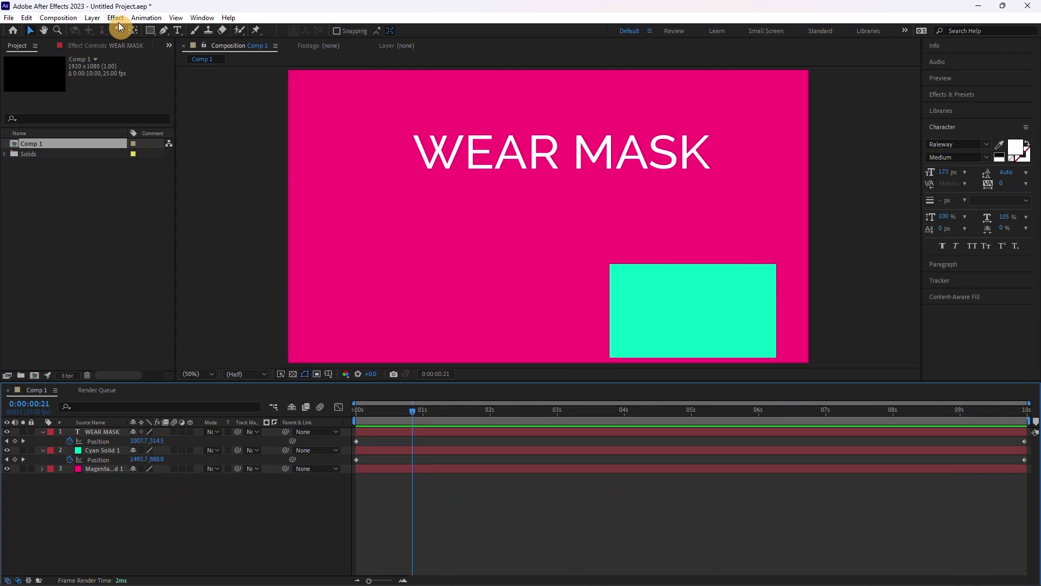
left_click(93, 17)
mouse_move(111, 31)
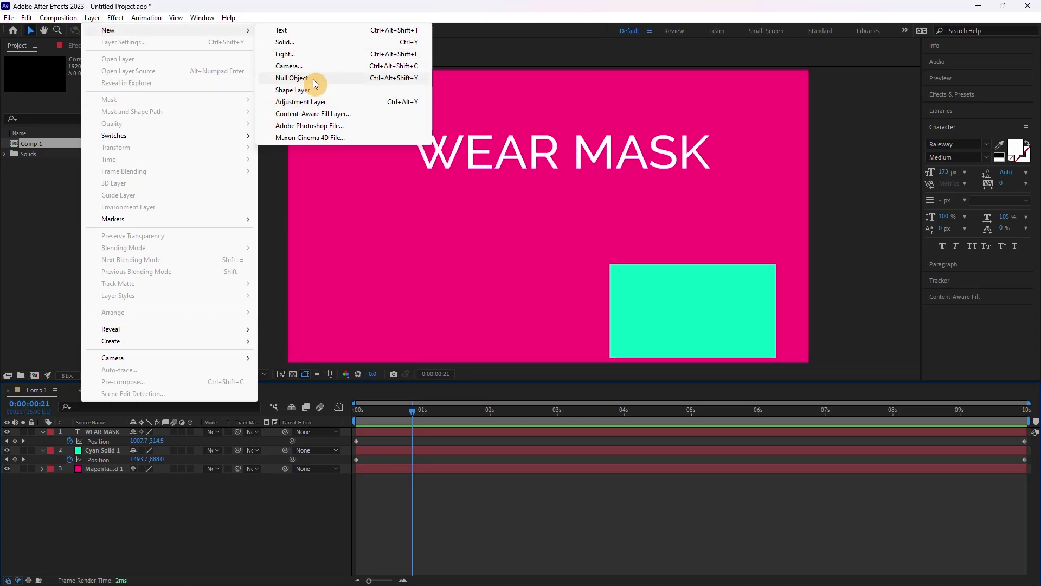
Create a full-frame solid with its colour set to royal blue.
left_click(298, 44)
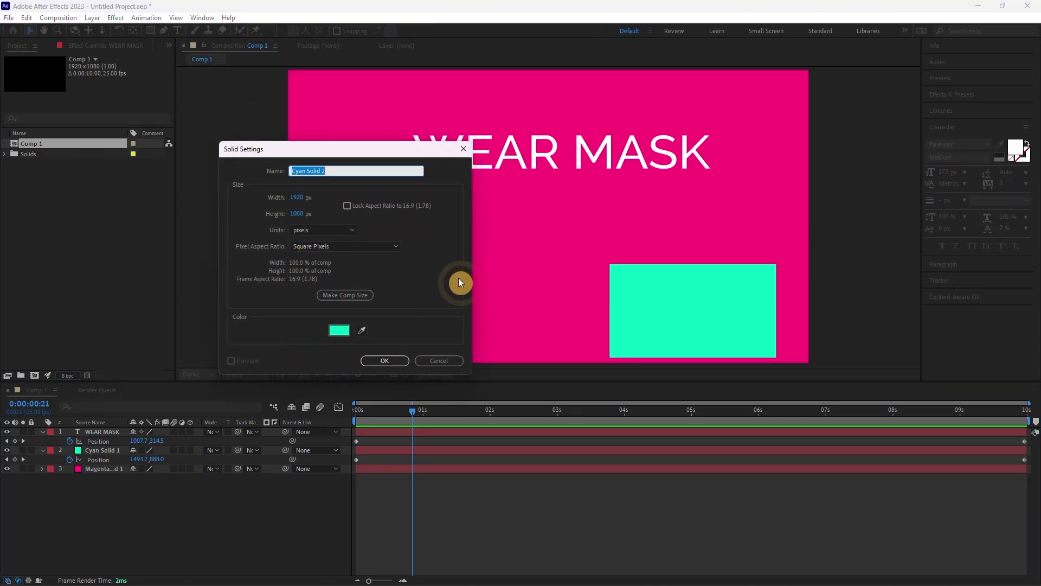
left_click(336, 331)
left_click_drag(275, 372, 280, 362)
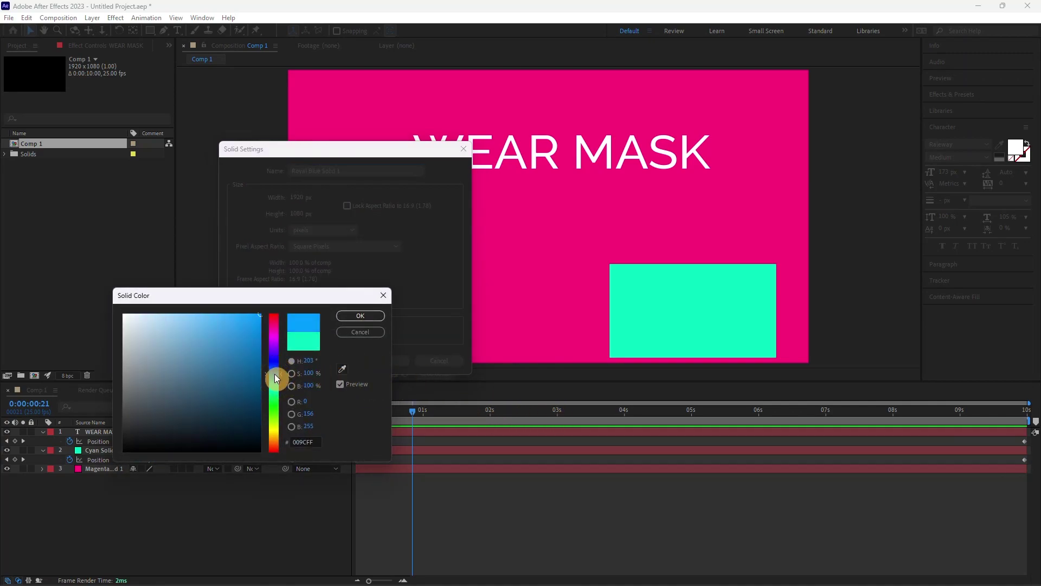
left_click(355, 319)
left_click(391, 362)
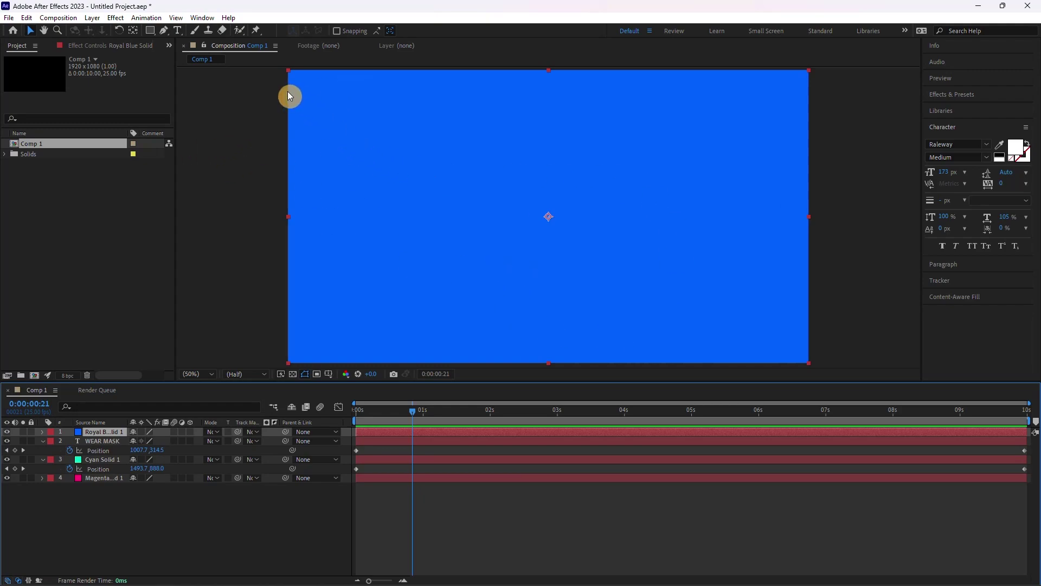
With Royal Blue Solid 1 selected, draw a rectangular Mask 1 using the Rectangle tool.
left_click(151, 31)
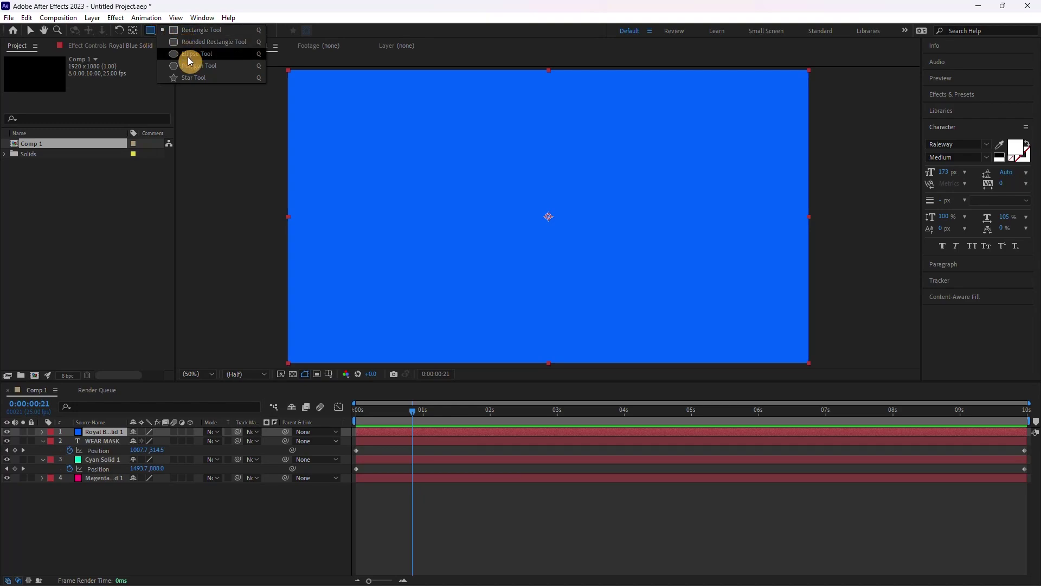
left_click(151, 32)
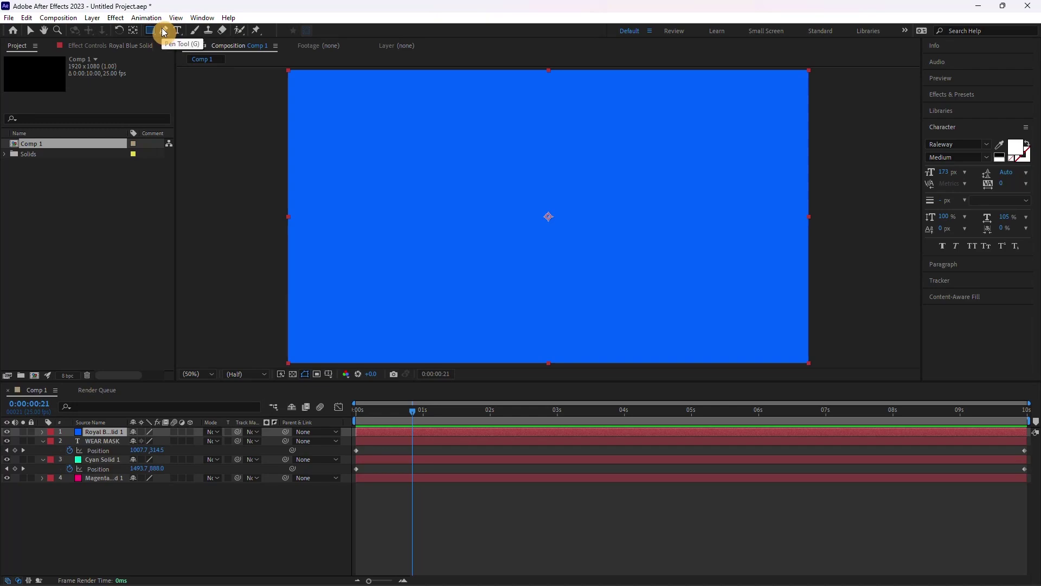
left_click_drag(150, 33, 192, 41)
left_click(98, 448)
left_click(98, 434)
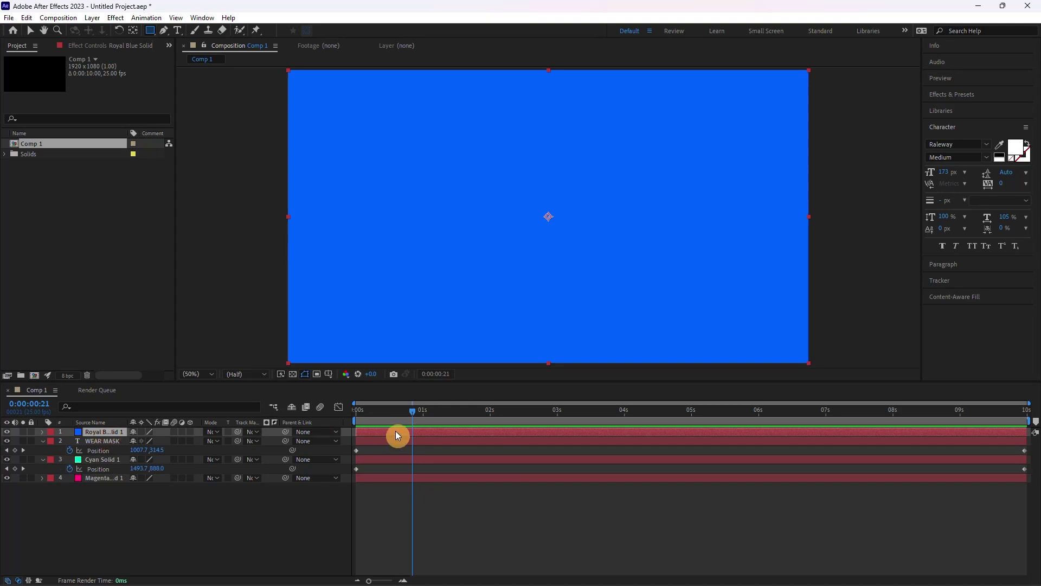
left_click(101, 440)
left_click(103, 432)
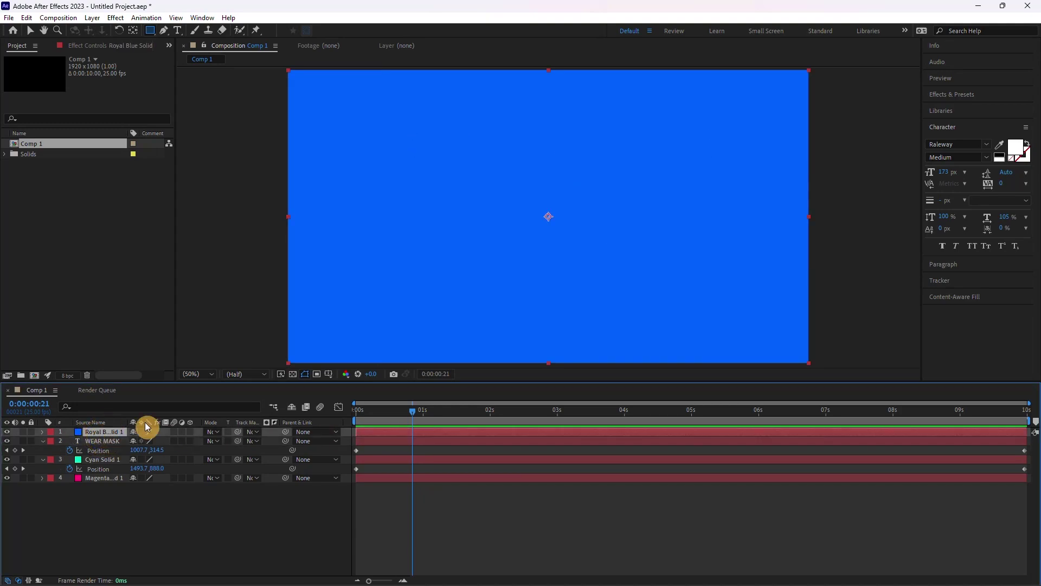
left_click_drag(149, 35, 187, 36)
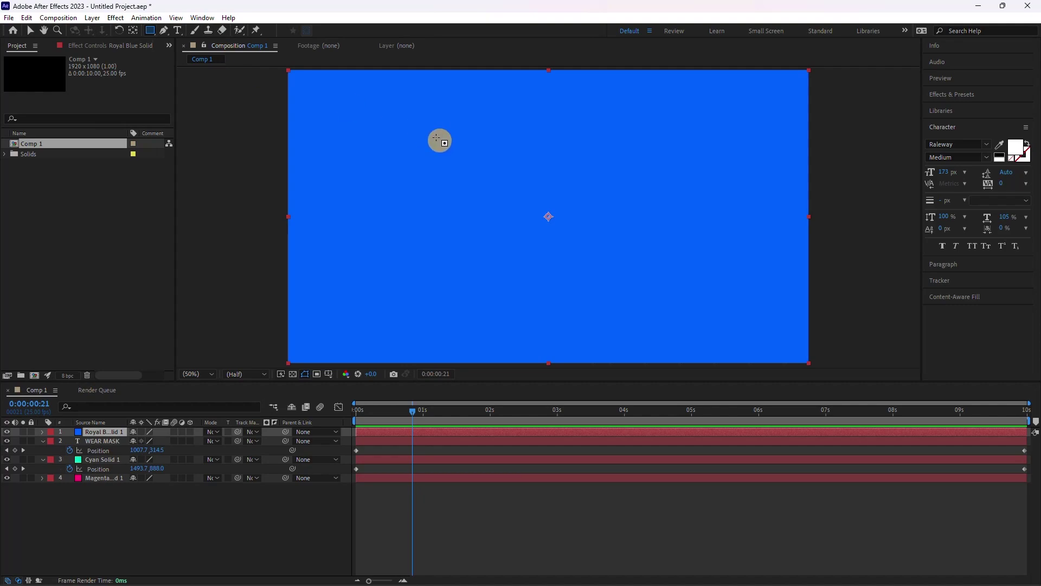
mouse_move(417, 128)
left_mouse_down()
mouse_move(612, 224)
mouse_move(580, 268)
left_mouse_up()
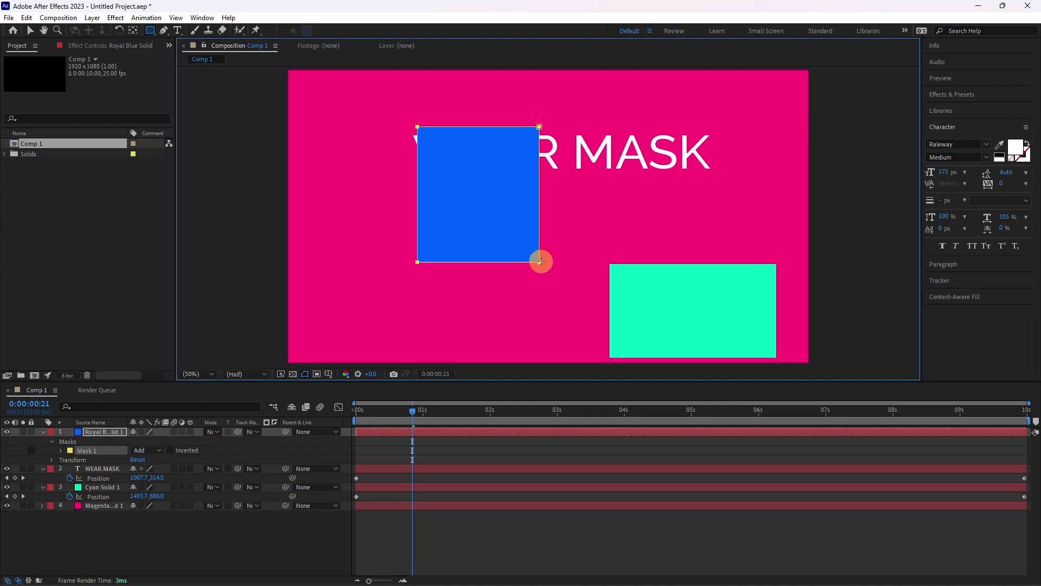
With the Selection tool, test-move the blue solid around the comp and back.
left_click(31, 31)
left_click(518, 250)
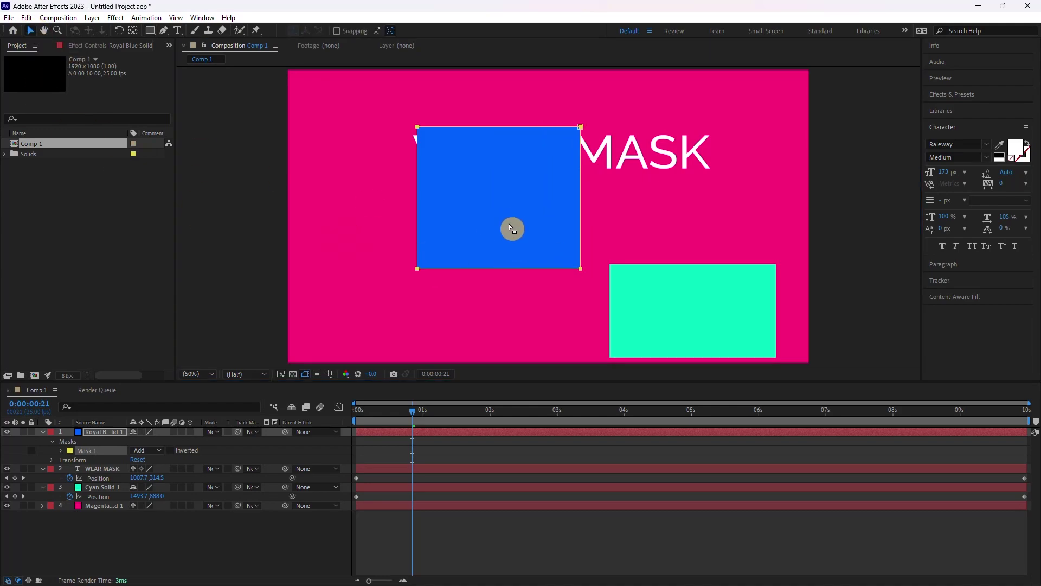
left_click(457, 533)
left_click(421, 433)
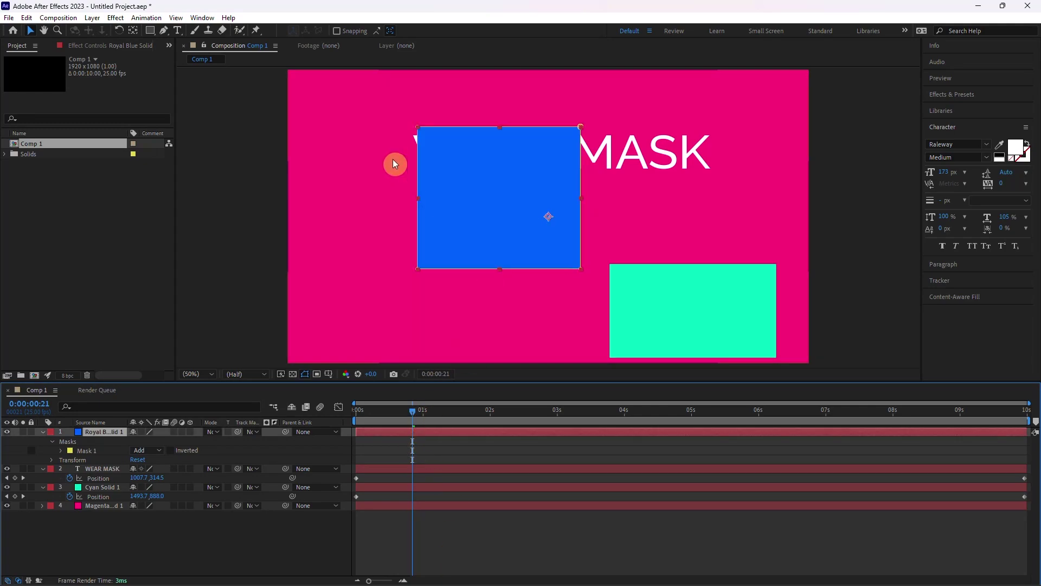
left_click_drag(489, 212, 480, 195)
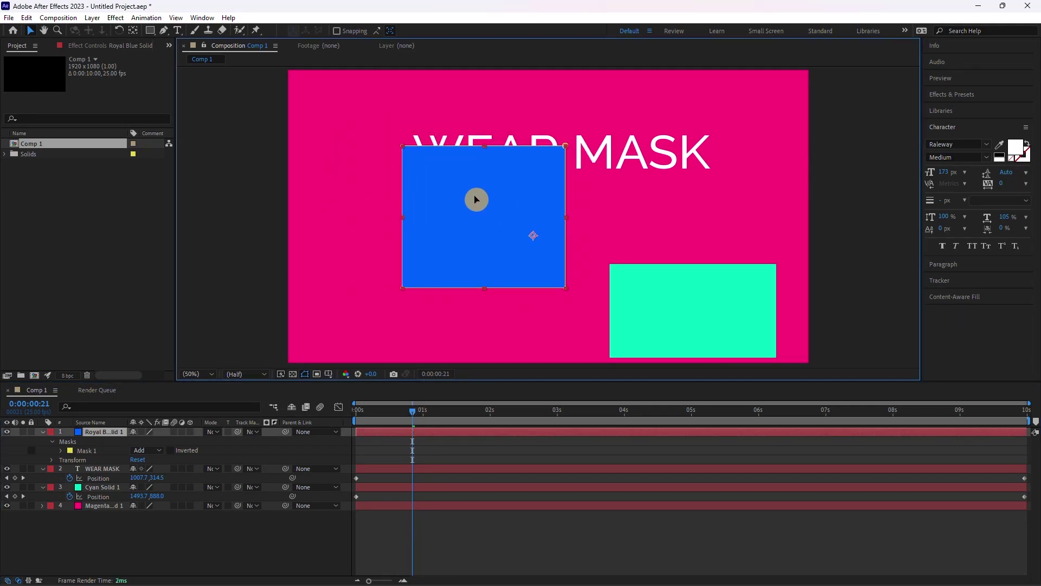
left_click_drag(499, 187, 508, 174)
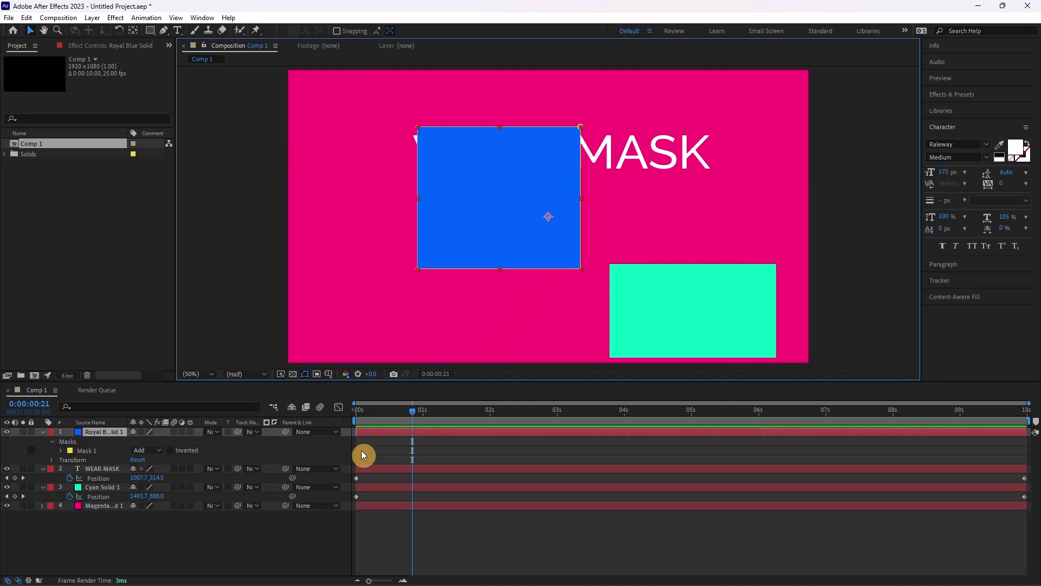
Expand the blue solid's Masks group and Mask 1 to show path, feather, opacity, expansion.
left_click(43, 430)
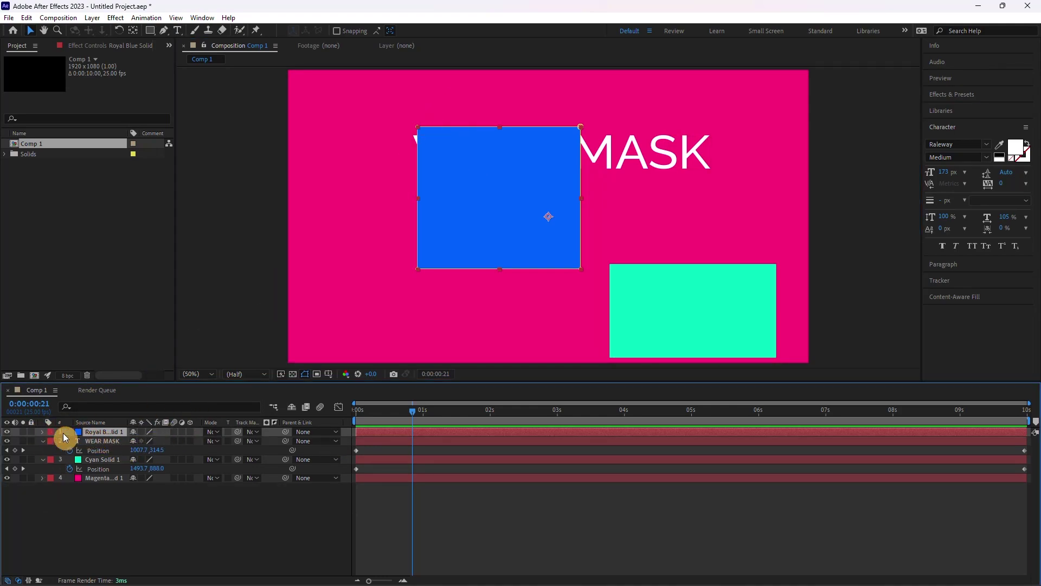
left_click(43, 432)
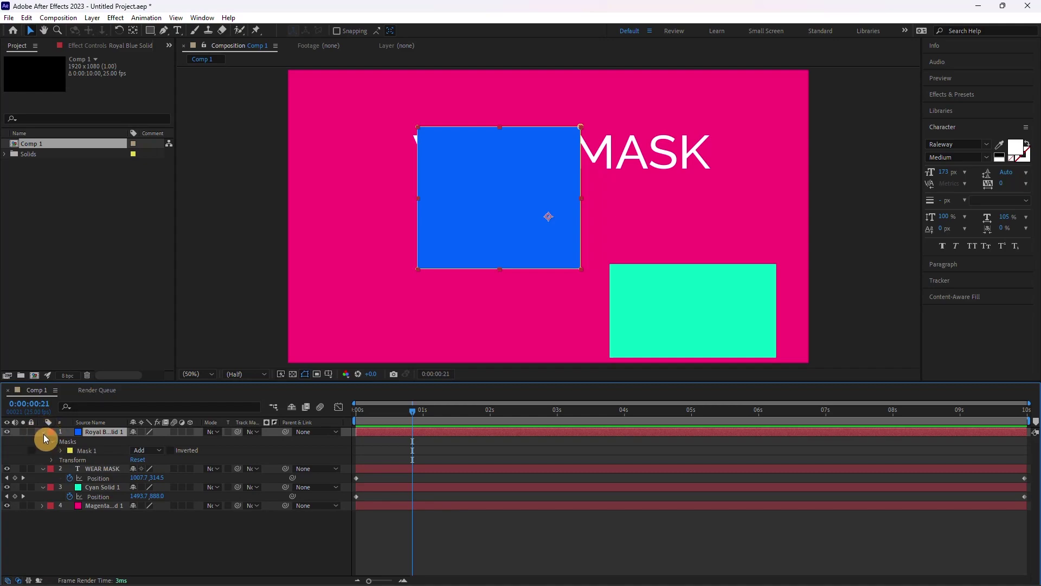
left_click(51, 441)
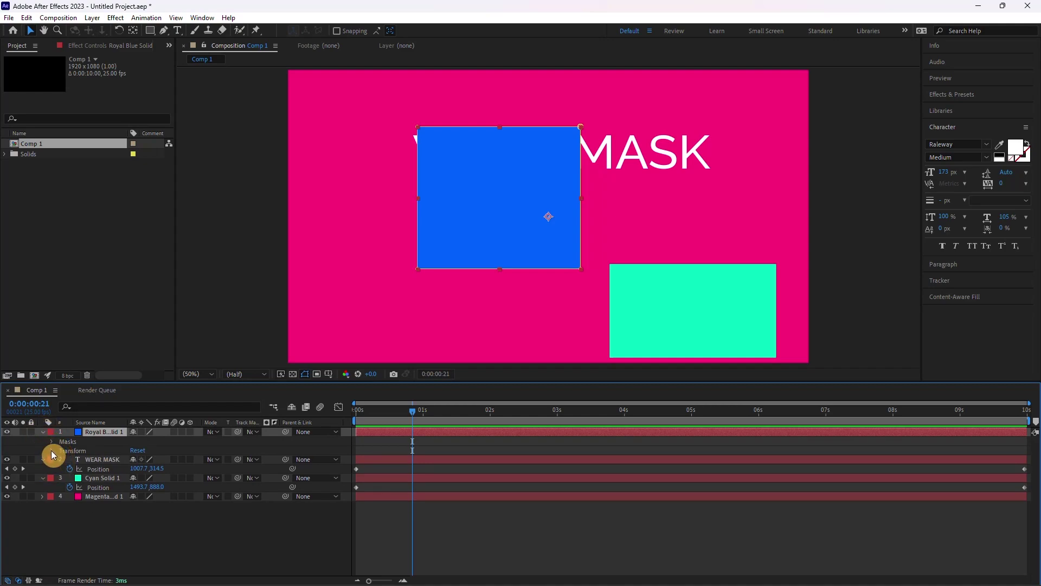
left_click(52, 442)
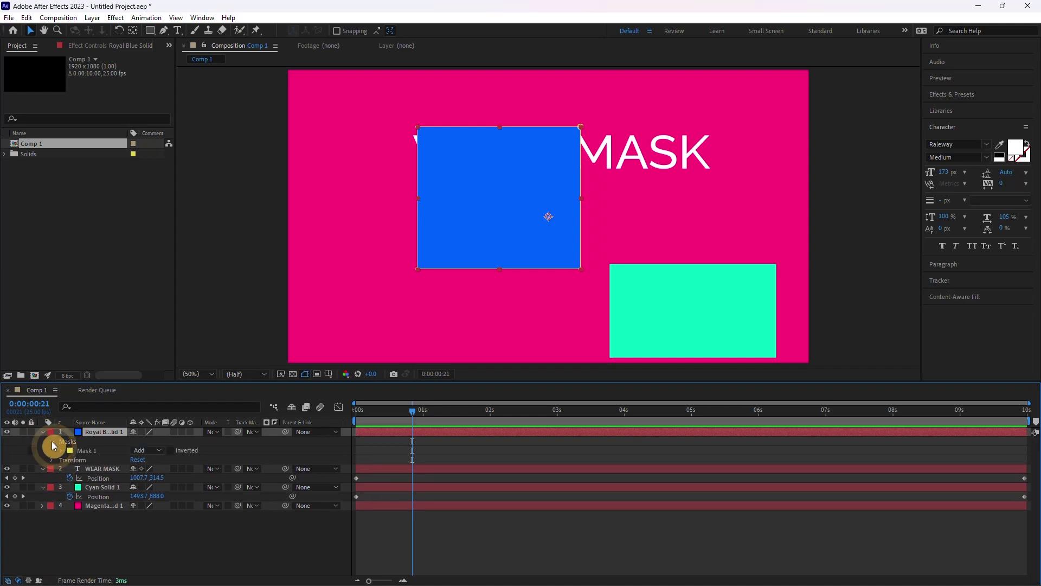
left_click(60, 451)
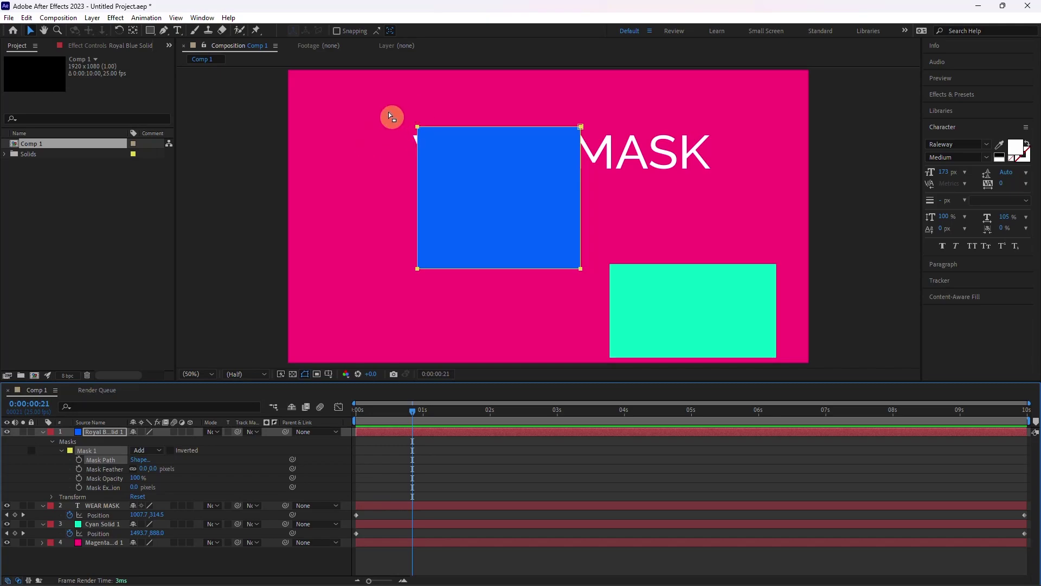
Drag Mask 1's vertices into a narrow slanted parallelogram below WEAR MASK, then return to 0:00:00:00.
mouse_move(369, 100)
left_mouse_down()
mouse_move(450, 283)
mouse_move(429, 286)
mouse_move(428, 320)
mouse_move(322, 267)
left_mouse_up()
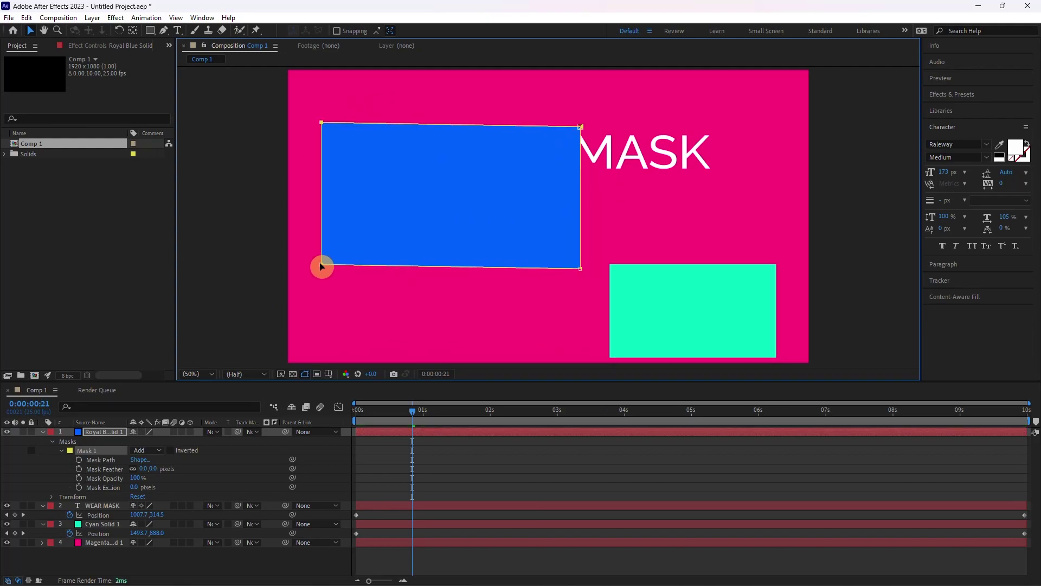
left_click_drag(548, 116, 599, 168)
left_click_drag(582, 271, 690, 255)
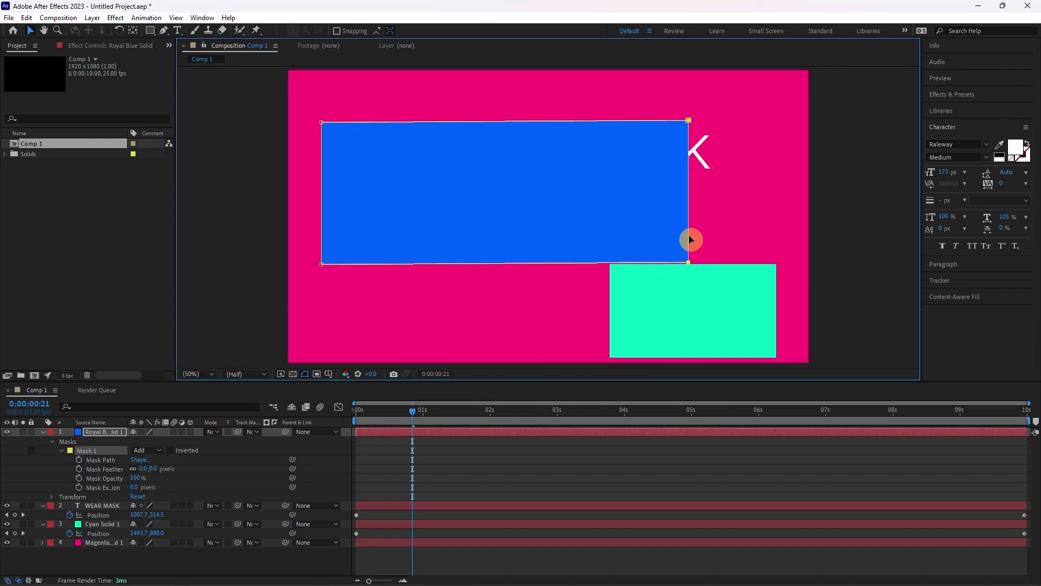
mouse_move(713, 92)
left_mouse_down()
mouse_move(310, 143)
mouse_move(325, 179)
left_mouse_up()
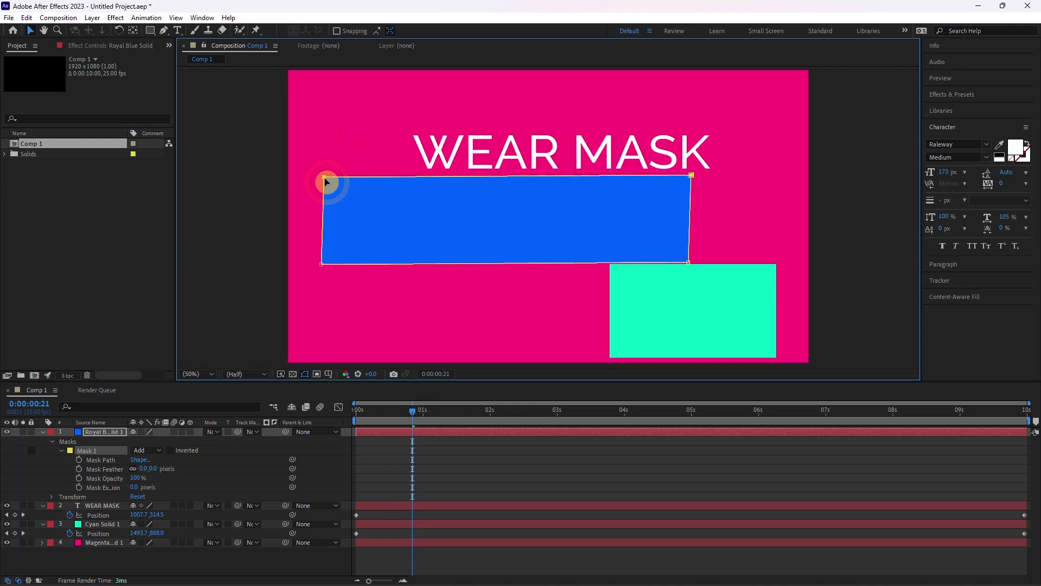
mouse_move(331, 250)
left_mouse_down()
mouse_move(324, 274)
mouse_move(470, 270)
left_mouse_up()
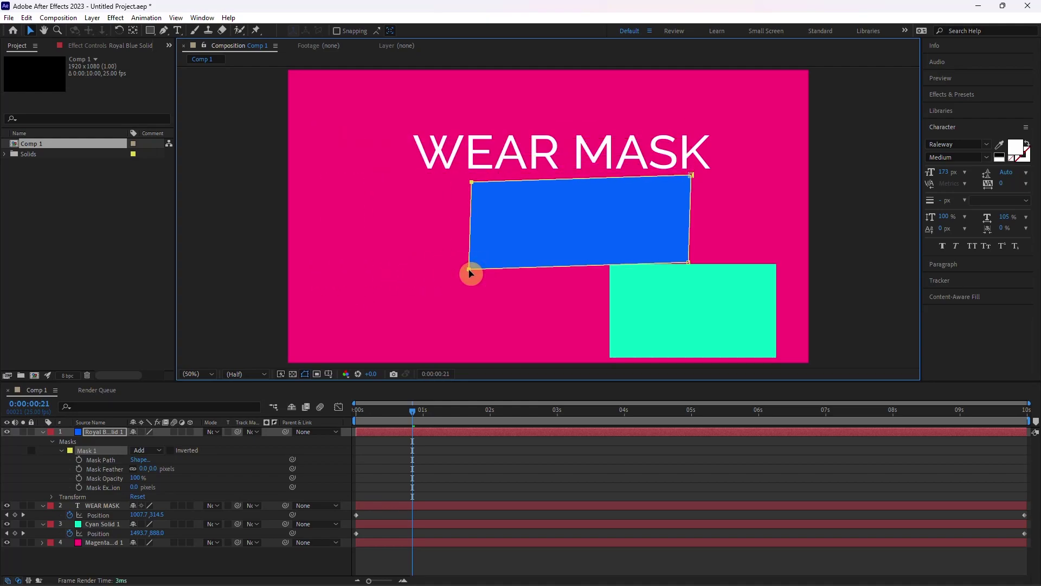
left_click_drag(708, 145, 651, 303)
mouse_move(688, 264)
left_mouse_down()
mouse_move(550, 303)
mouse_move(565, 329)
mouse_move(541, 339)
left_mouse_up()
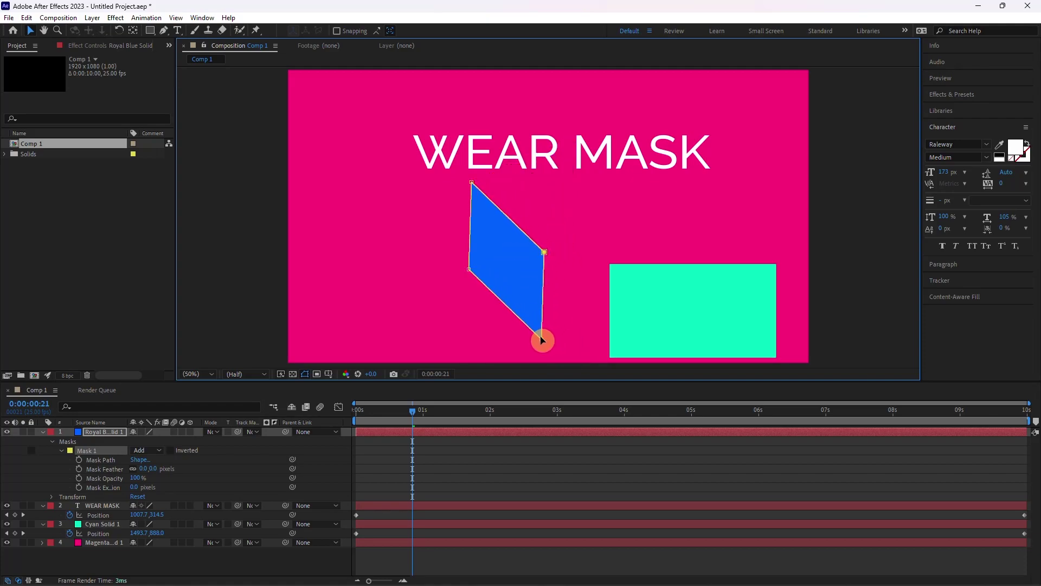
left_click(439, 464)
key("Home")
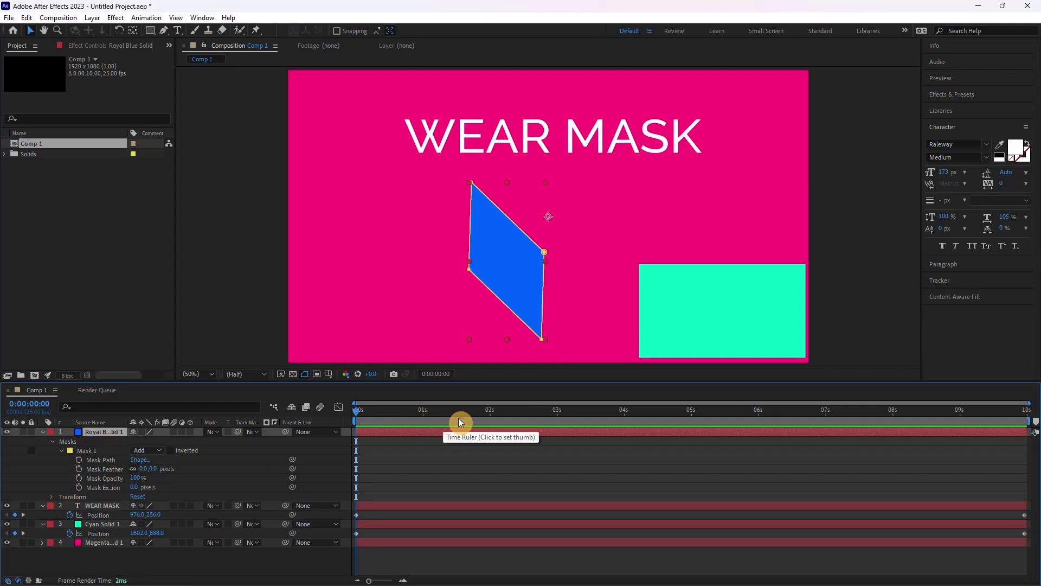
Keyframe Mask Path at 0s, then stretch the mask into a wide diagonal bar at the comp's end.
left_click(79, 460)
left_click_drag(362, 415, 467, 415)
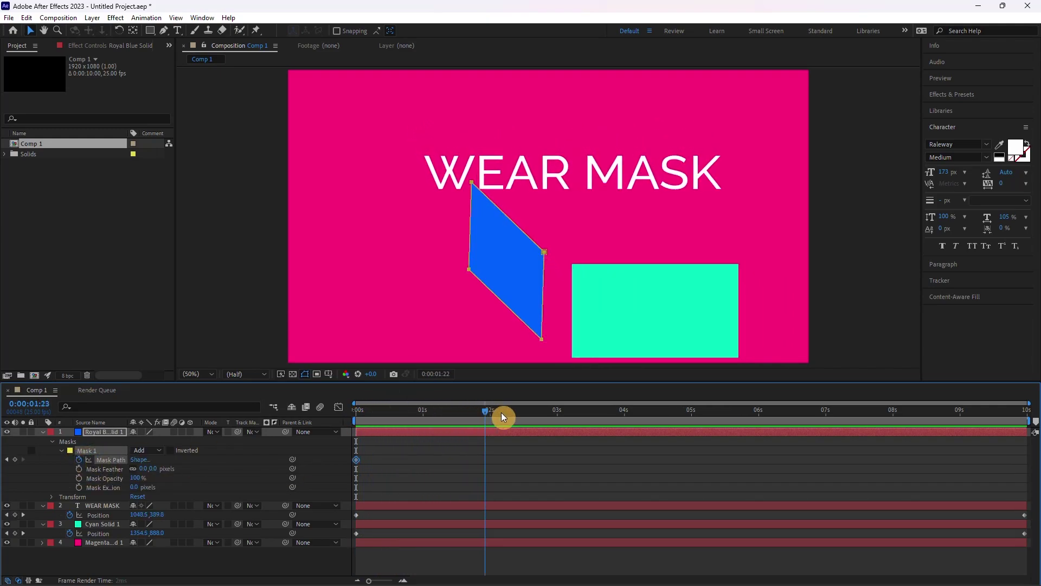
left_click_drag(468, 416, 1038, 442)
mouse_move(572, 222)
left_mouse_down()
mouse_move(541, 337)
mouse_move(654, 183)
left_mouse_up()
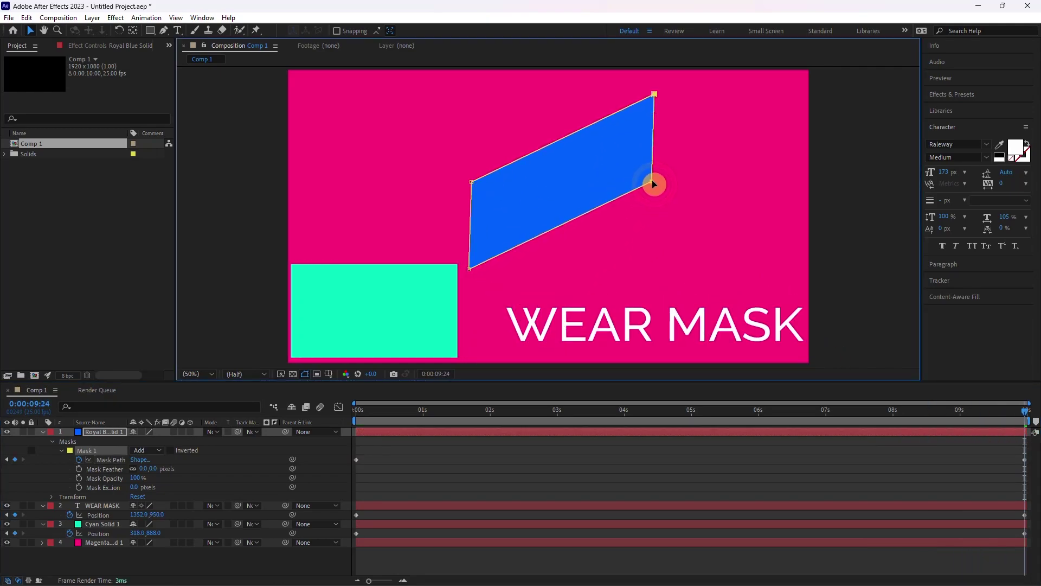
mouse_move(468, 161)
left_mouse_down()
mouse_move(480, 296)
mouse_move(296, 163)
left_mouse_up()
mouse_move(716, 79)
left_mouse_down()
mouse_move(632, 167)
mouse_move(805, 276)
left_mouse_up()
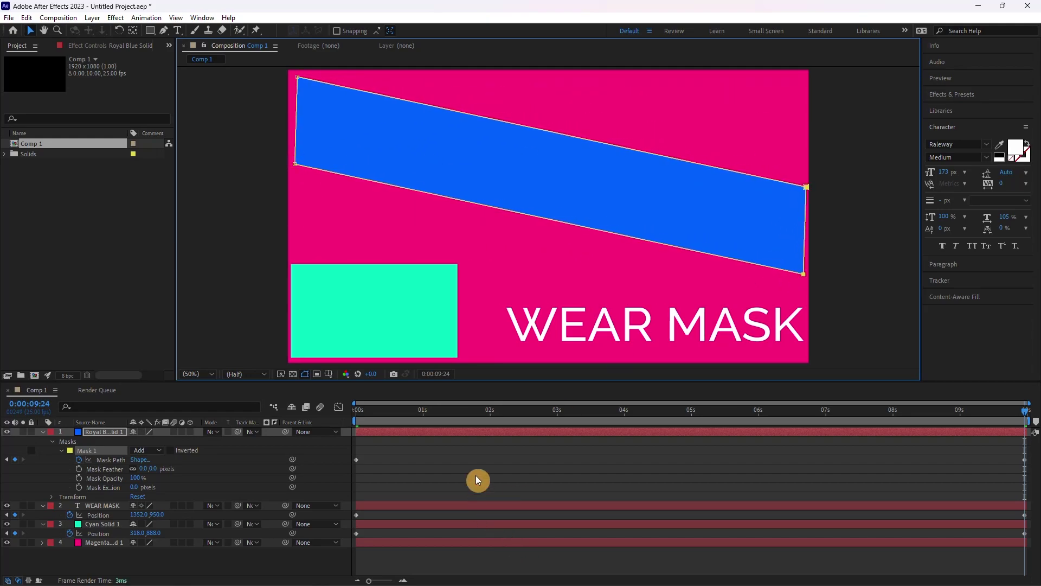
Preview and scrub the timeline to check the mask morph.
key("space")
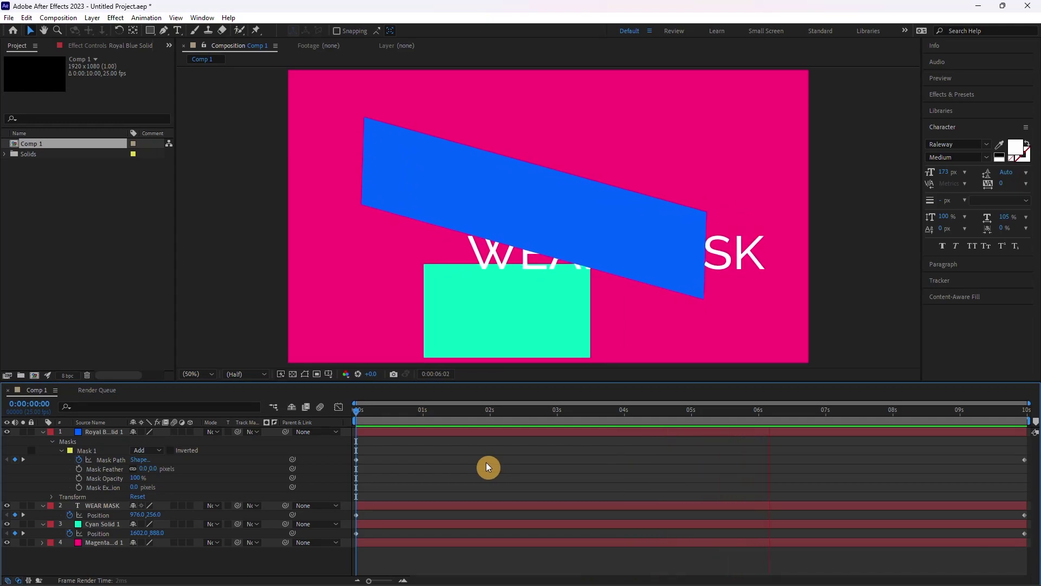
left_click_drag(559, 418, 383, 413)
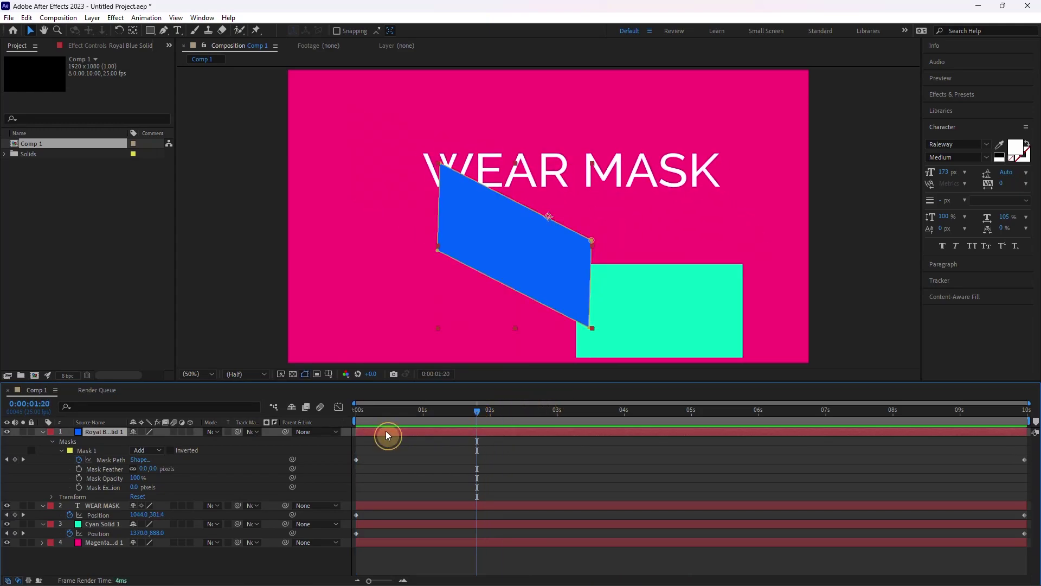
left_click_drag(382, 414, 438, 410)
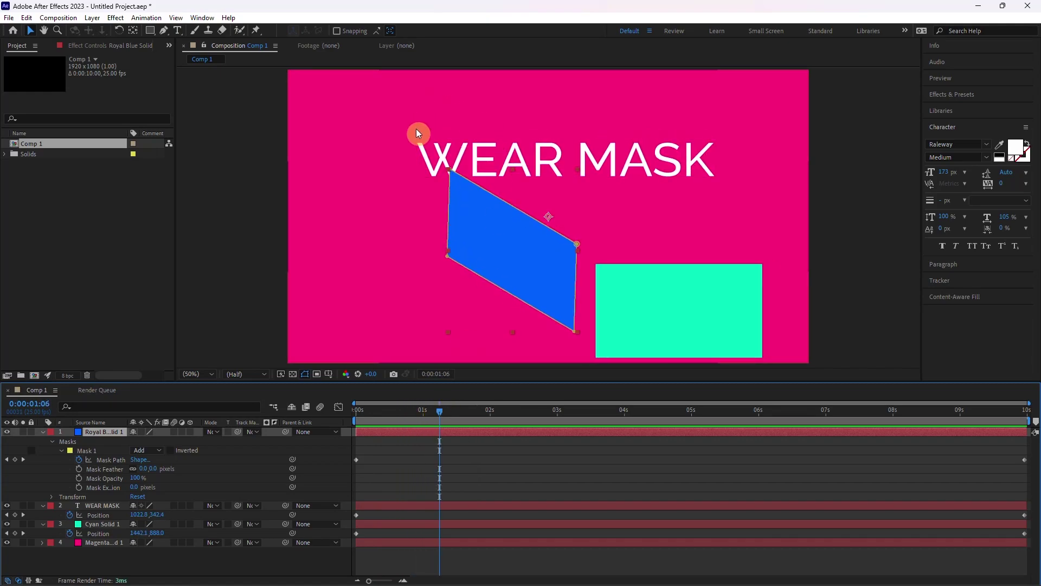
mouse_move(460, 415)
left_mouse_down()
mouse_move(742, 414)
mouse_move(393, 407)
mouse_move(978, 397)
mouse_move(765, 401)
mouse_move(235, 454)
left_mouse_up()
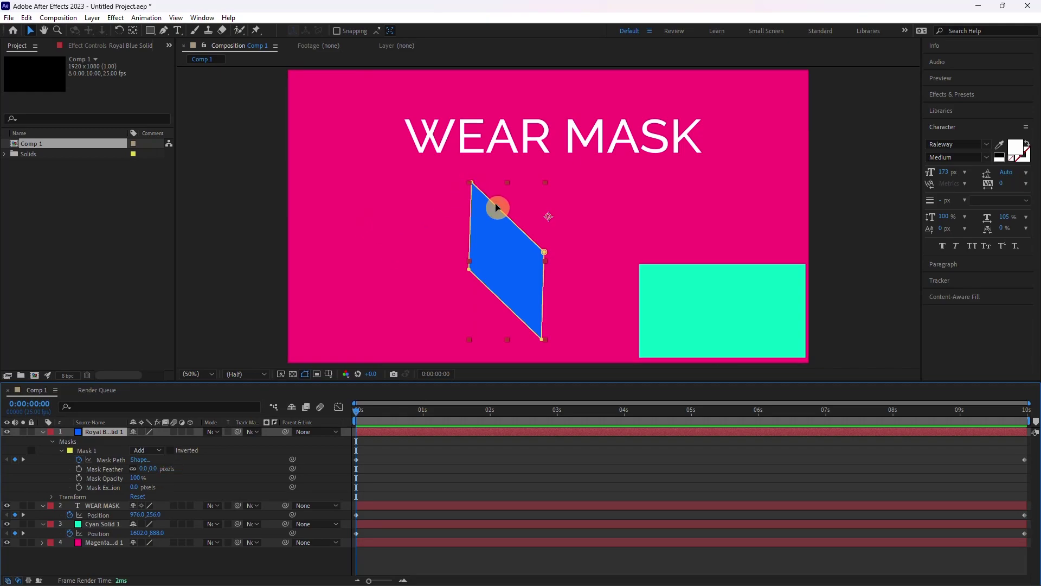
Try a 35-pixel feather on Mask 1 and scrub through the animation.
left_click(455, 252)
left_click(468, 271)
mouse_move(153, 471)
left_mouse_down()
mouse_move(259, 473)
mouse_move(196, 472)
left_mouse_up()
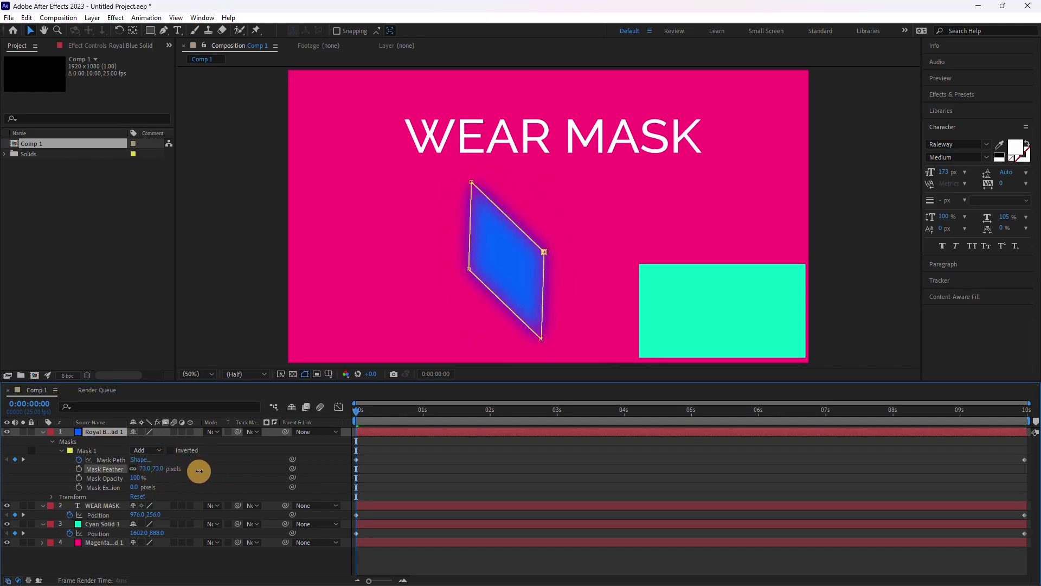
left_click_drag(357, 413, 862, 429)
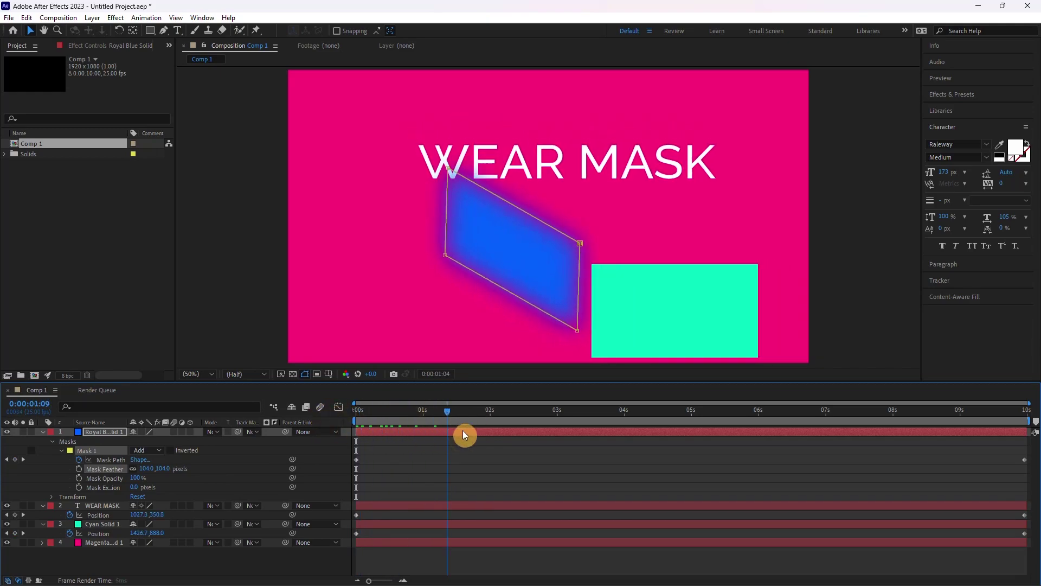
left_click_drag(861, 430, 357, 431)
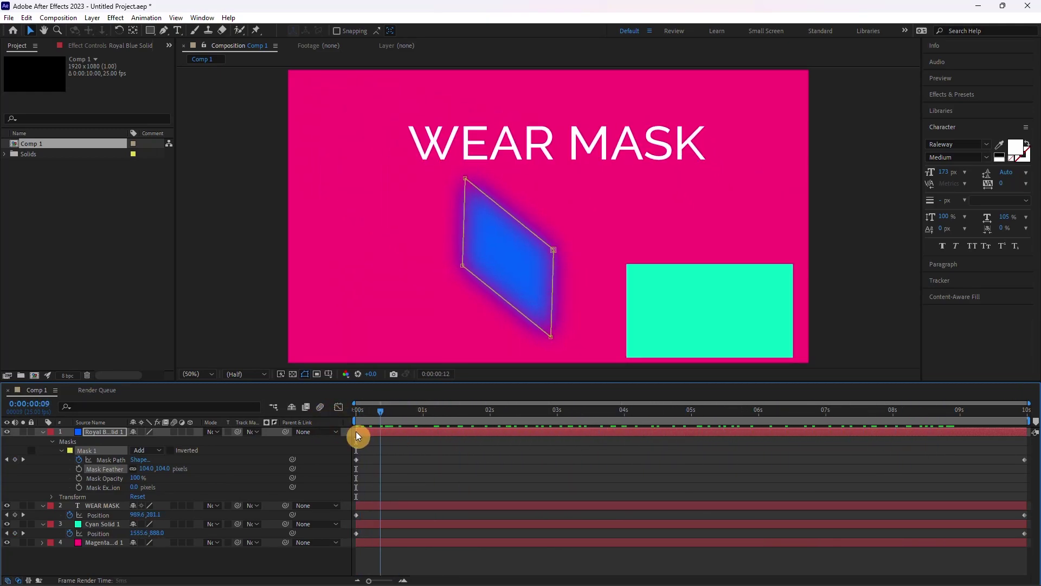
Keyframe Mask Feather at 0 pixels at 0s and 277 pixels on the last frame, then preview.
left_click_drag(144, 469, 80, 476)
left_click(79, 469)
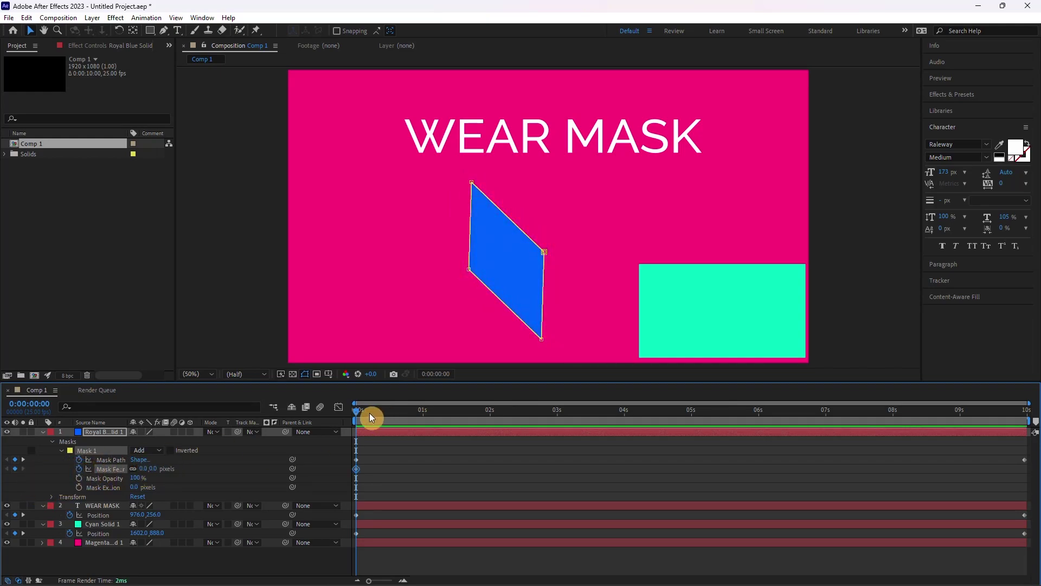
left_click_drag(361, 419, 1027, 426)
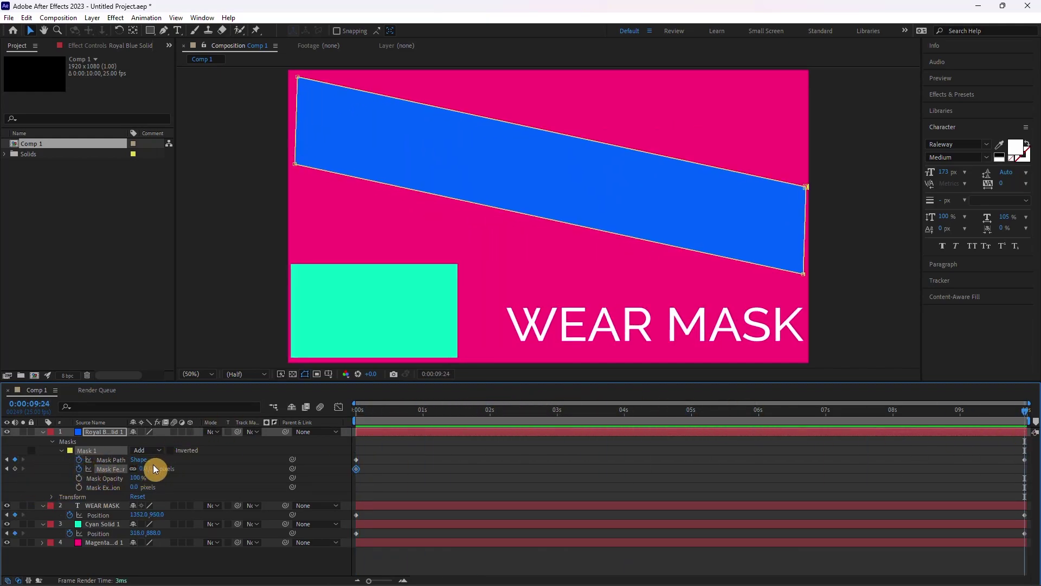
left_click_drag(153, 468, 575, 473)
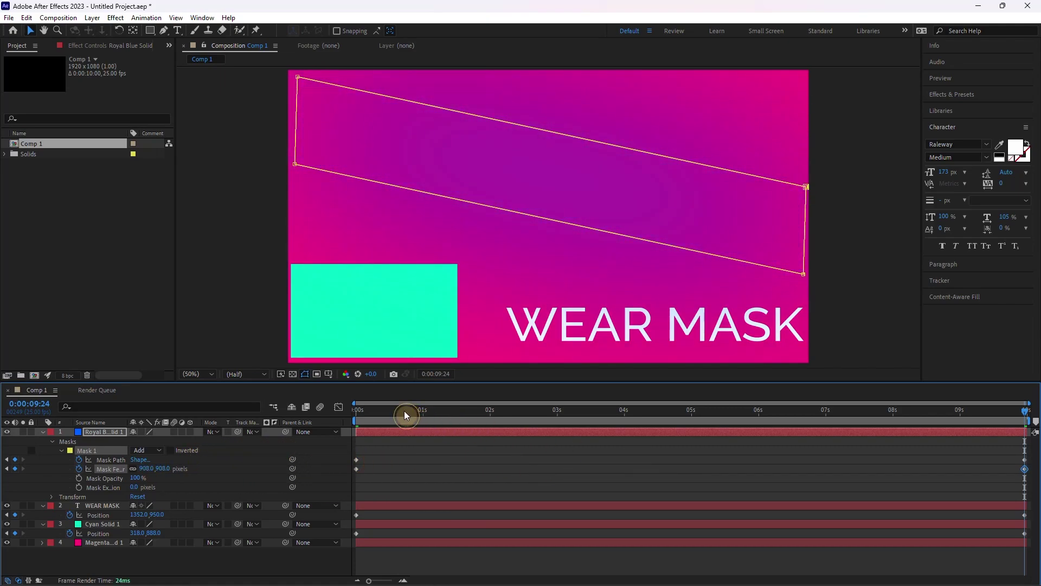
key("Home")
key("space")
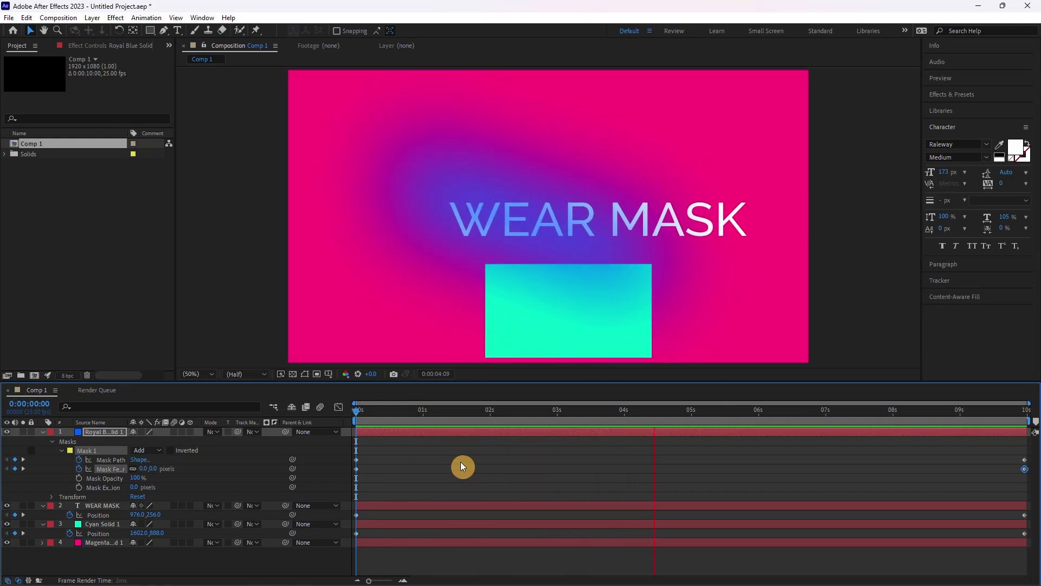
key("space")
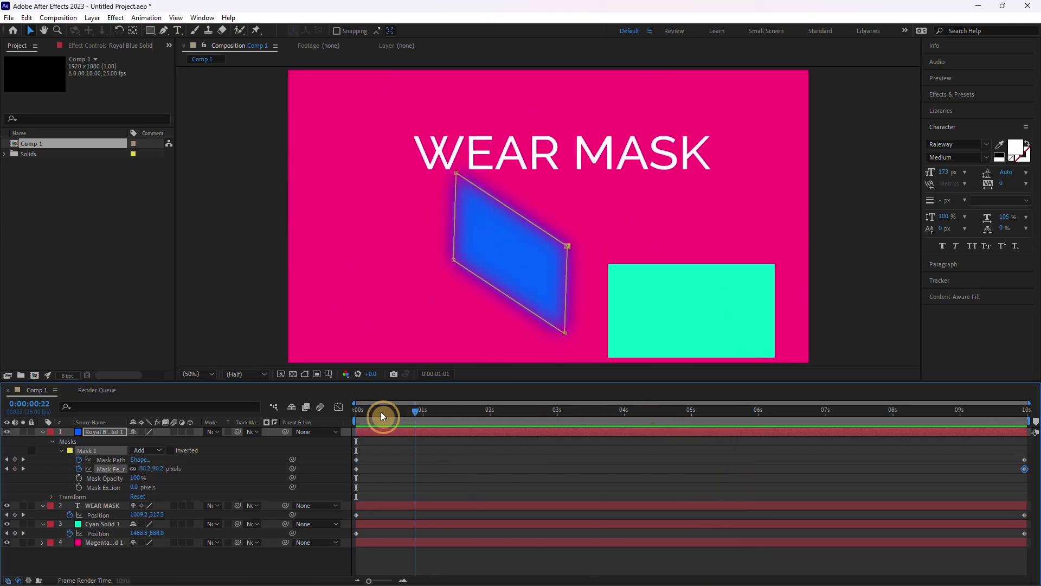
Lower the end-frame feather amount and replay the animation from the first frame.
left_click(612, 470)
key("End")
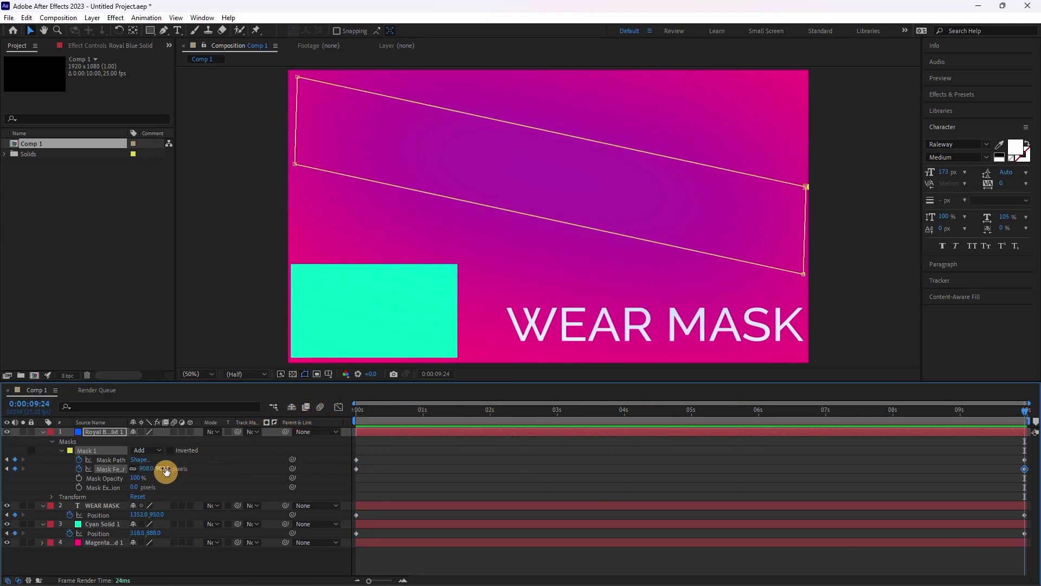
left_click_drag(158, 470, 3, 471)
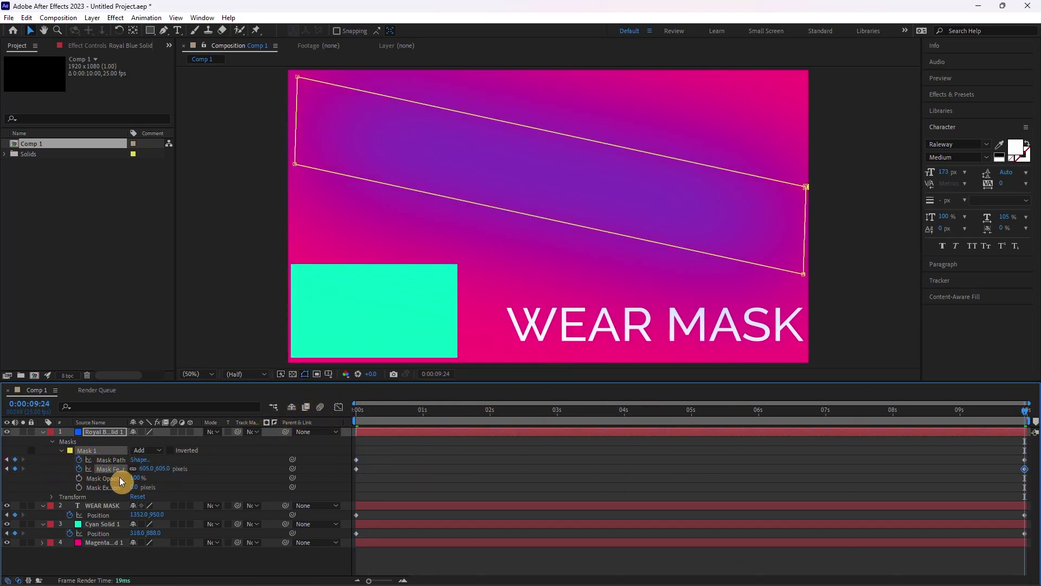
left_click_drag(162, 468, 3, 479)
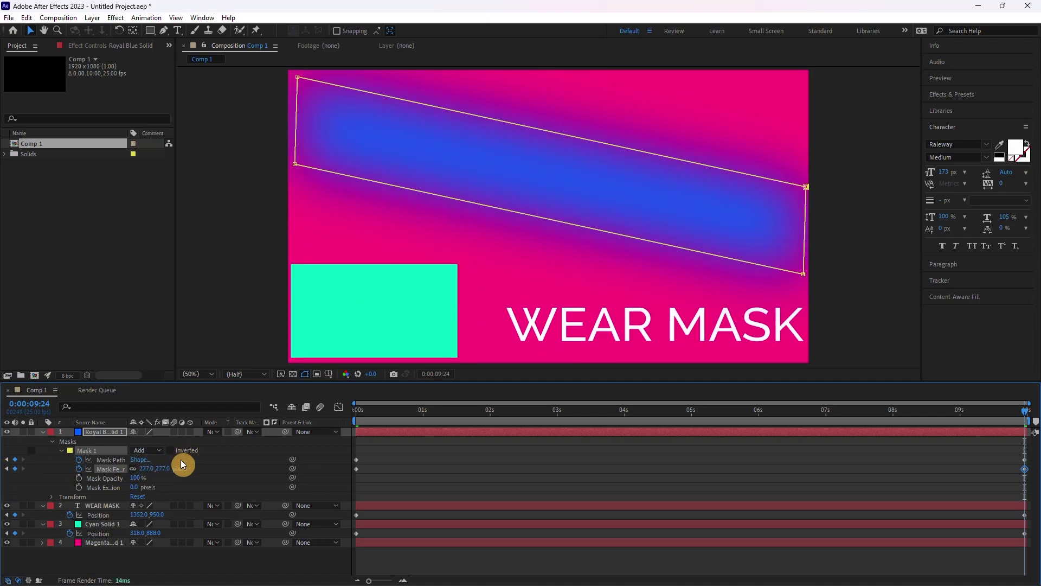
left_click_drag(475, 417, 245, 413)
left_click(382, 458)
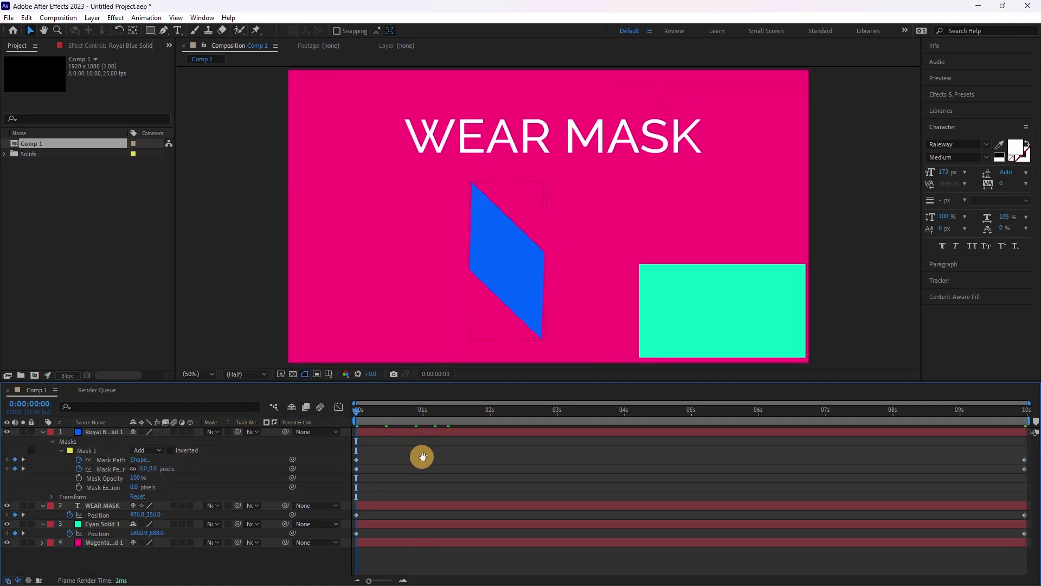
key("space")
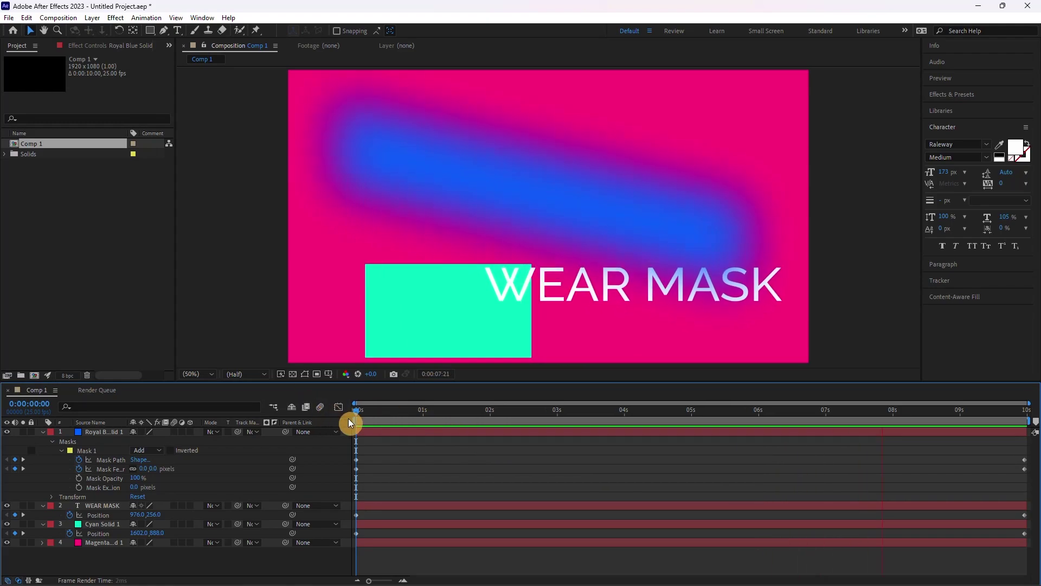
left_click(299, 423)
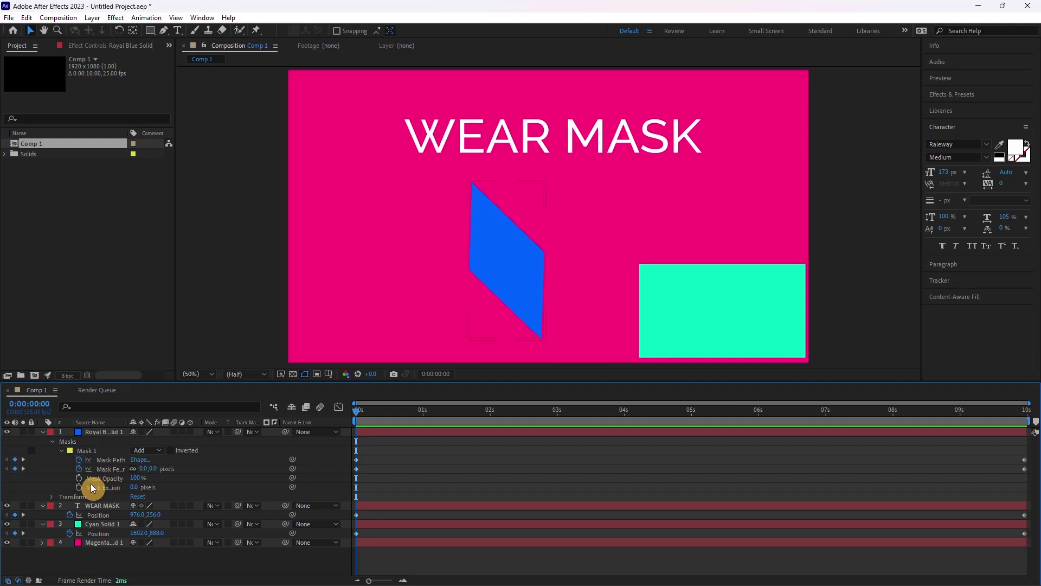
left_click_drag(100, 481, 140, 489)
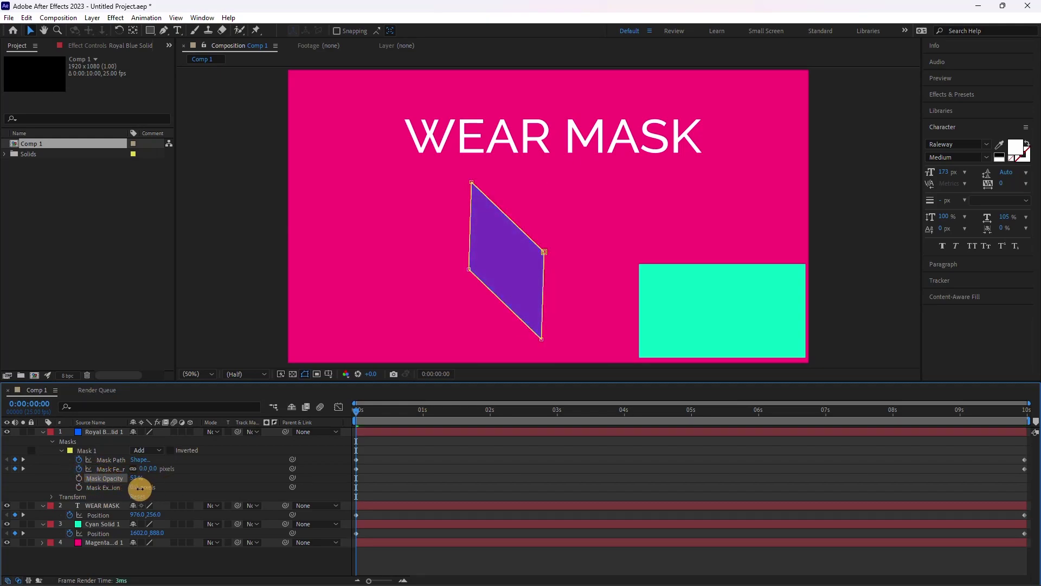
left_click_drag(123, 489, 48, 484)
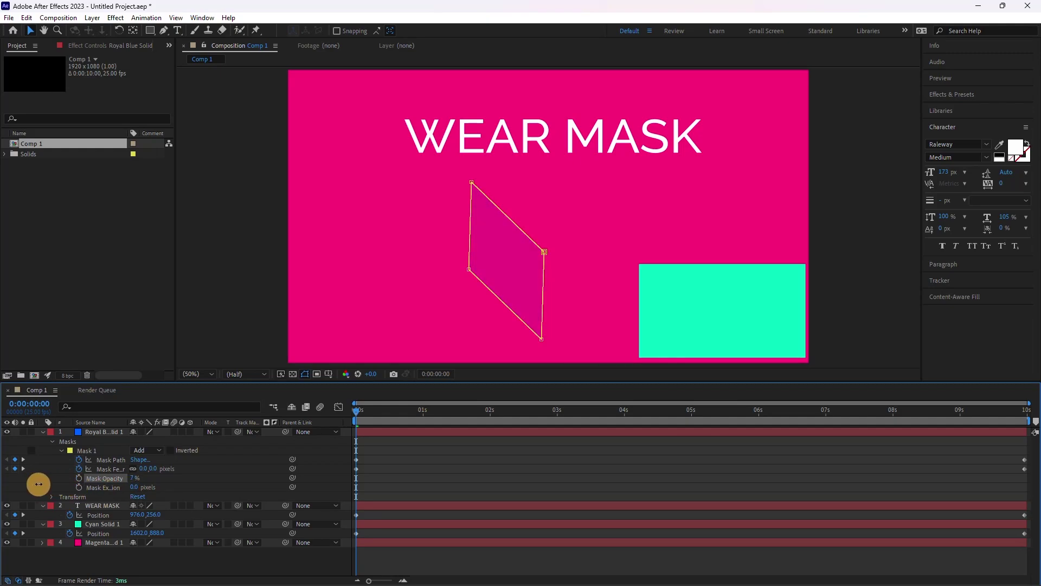
left_click_drag(38, 484, 140, 493)
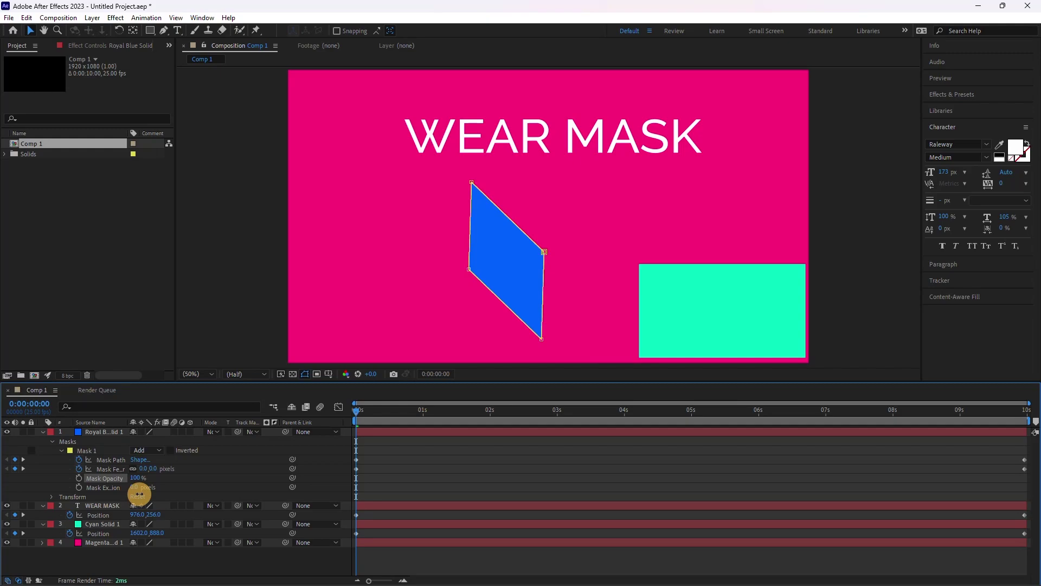
left_click_drag(137, 494, 74, 491)
key("ctrl+z")
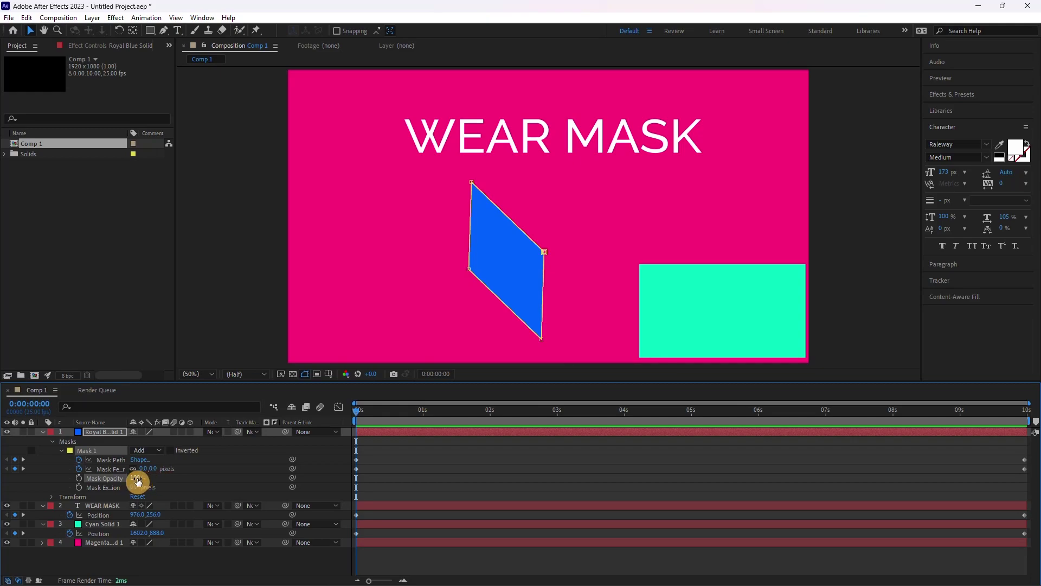
left_click(62, 453)
Draw a second rectangle mask, Mask 2, on Royal Blue Solid 1 left of the parallelogram.
left_click(400, 437)
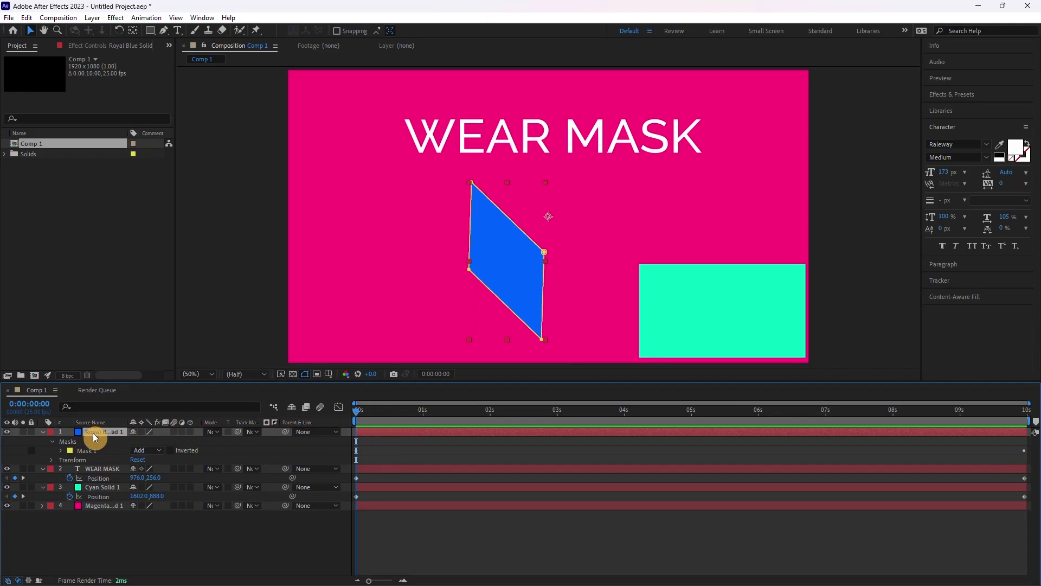
left_click(151, 30)
left_click_drag(343, 181, 426, 281)
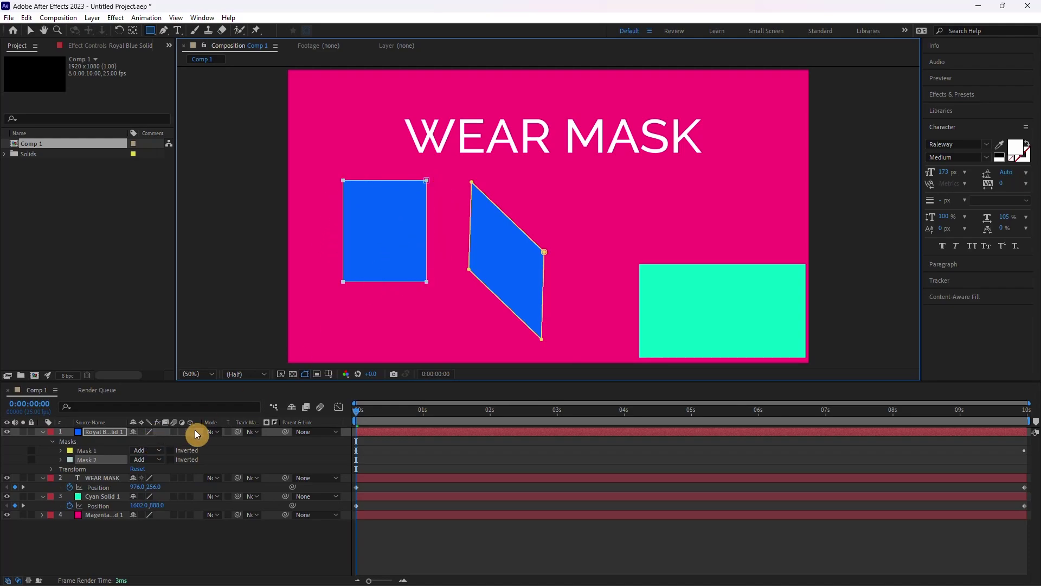
left_click(59, 449)
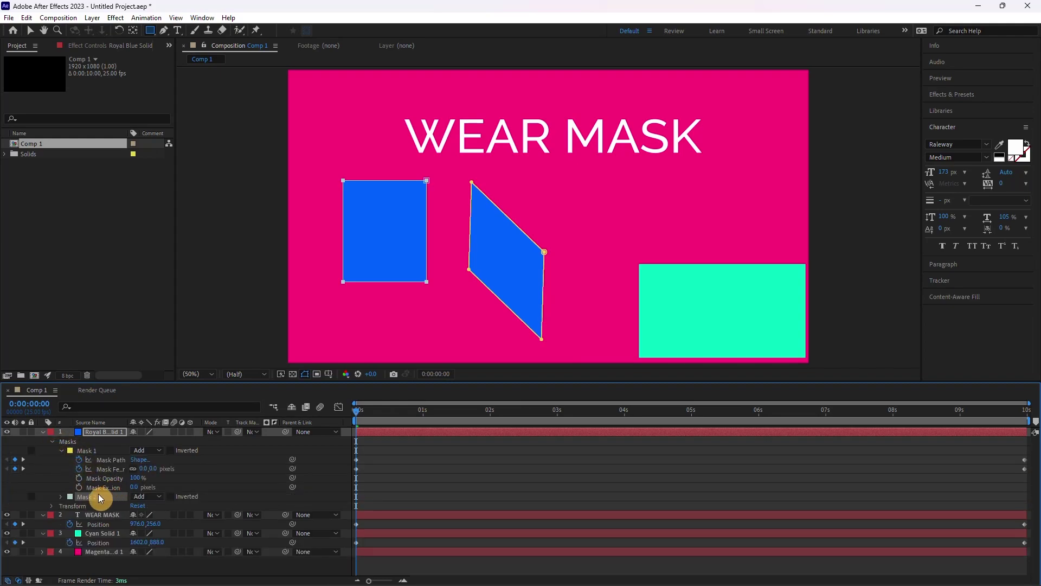
Experiment with Mask 1's opacity, leaving the parallelogram at 100% opacity.
left_click(60, 496)
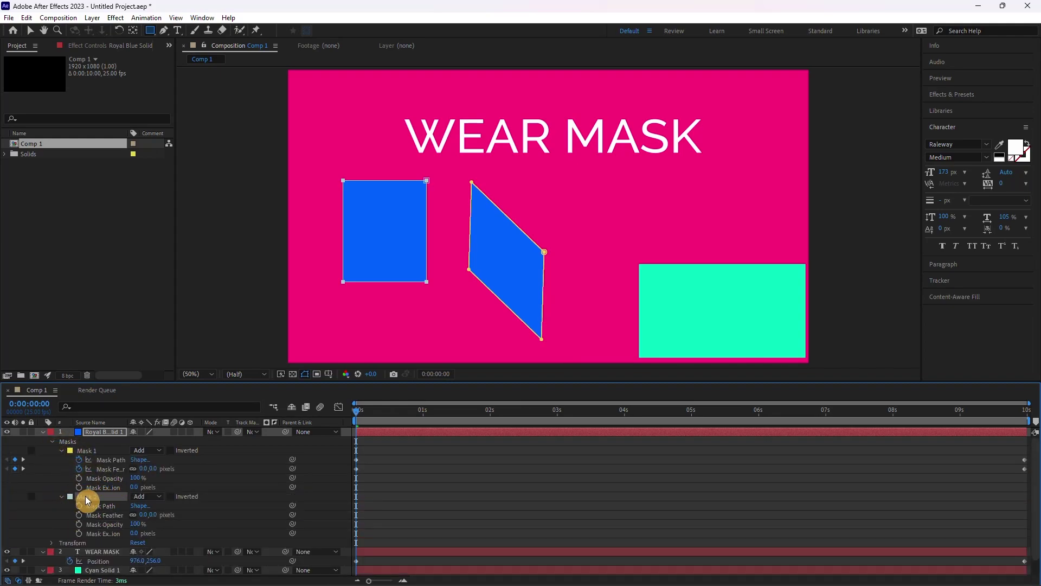
left_click_drag(142, 477, 78, 477)
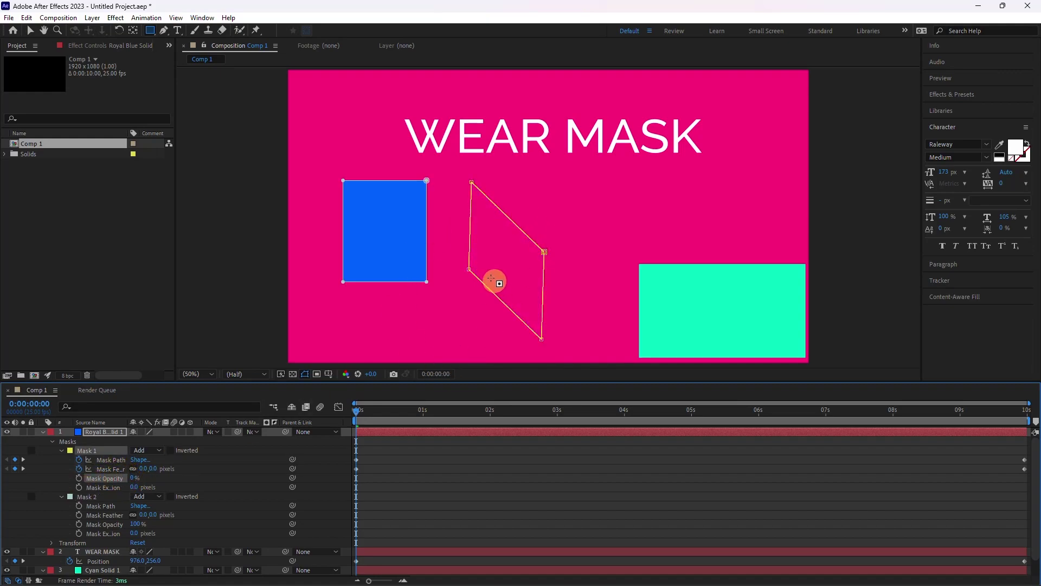
left_click_drag(134, 481, 223, 477)
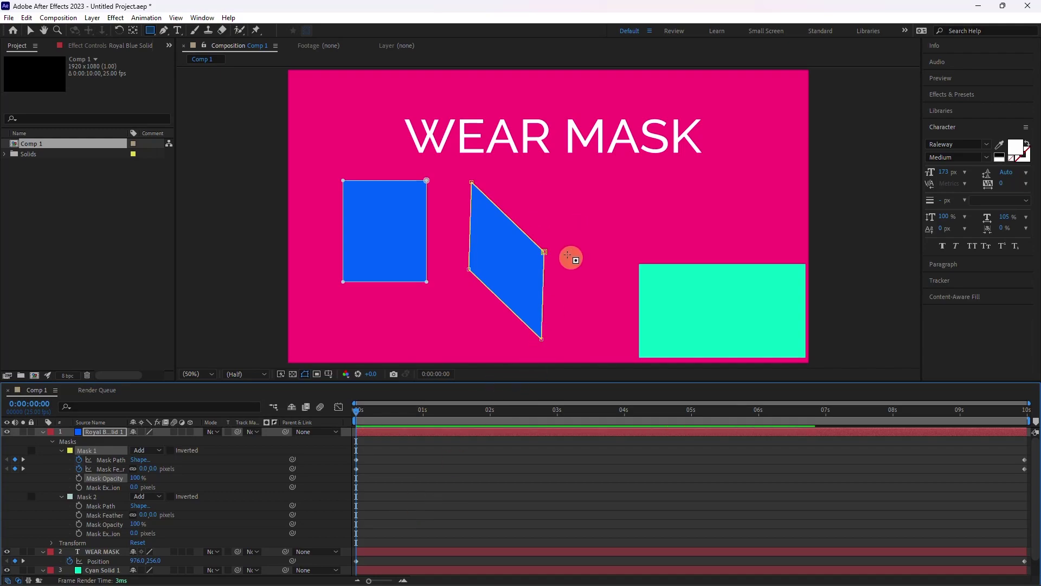
left_click_drag(136, 478, 12, 487)
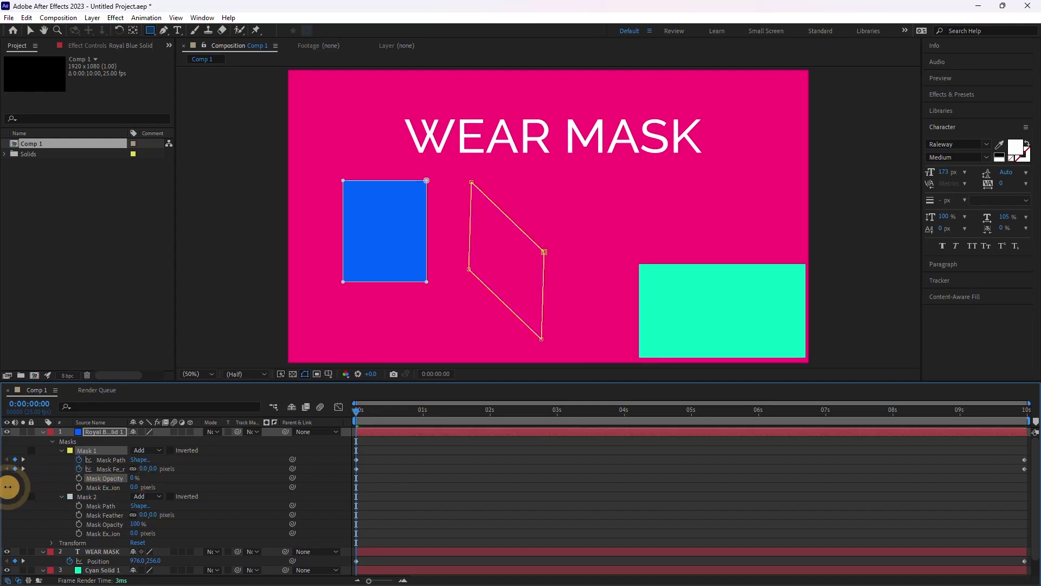
key("ctrl+z")
Keyframe Mask 1 Opacity at 100% at 0s and 0% on the last frame, then replay.
left_click(79, 478)
left_click_drag(406, 422, 1027, 417)
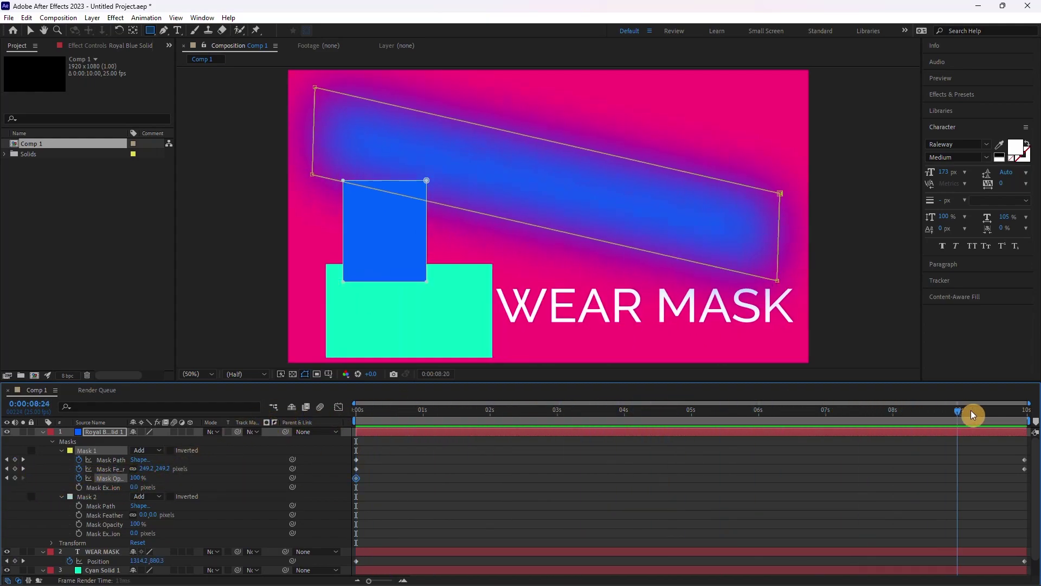
left_click_drag(140, 477, 3, 478)
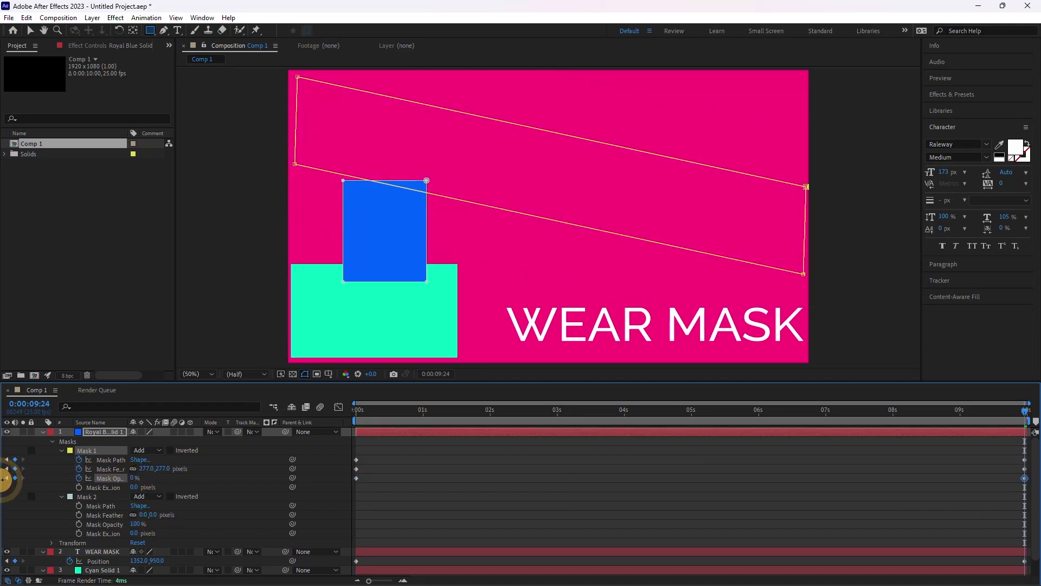
key("Home")
key("space")
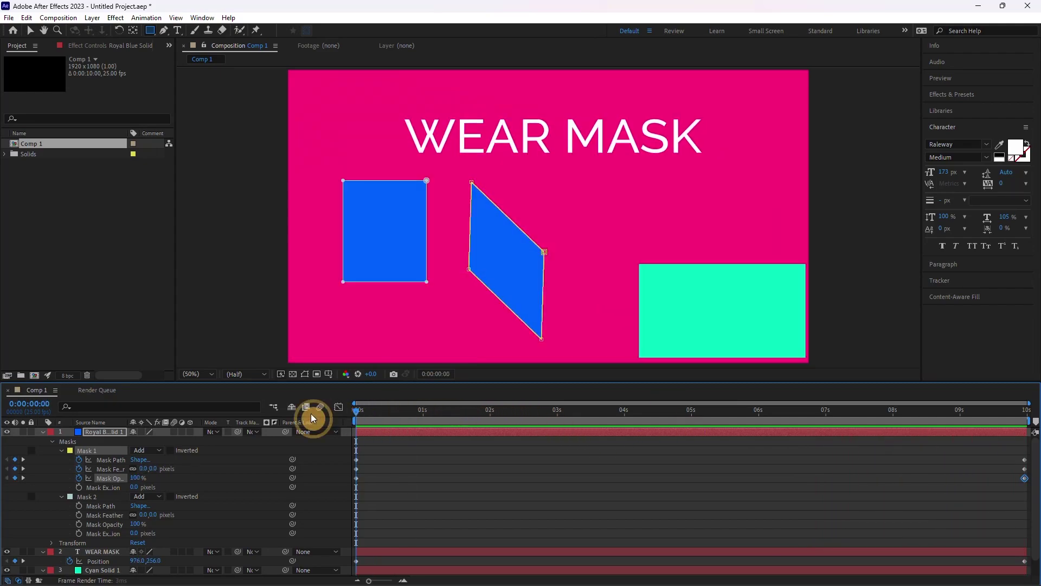
Stretch Mask 2 into a wider slanted shape at 6:09 and preview the comp from the start.
left_click(86, 498)
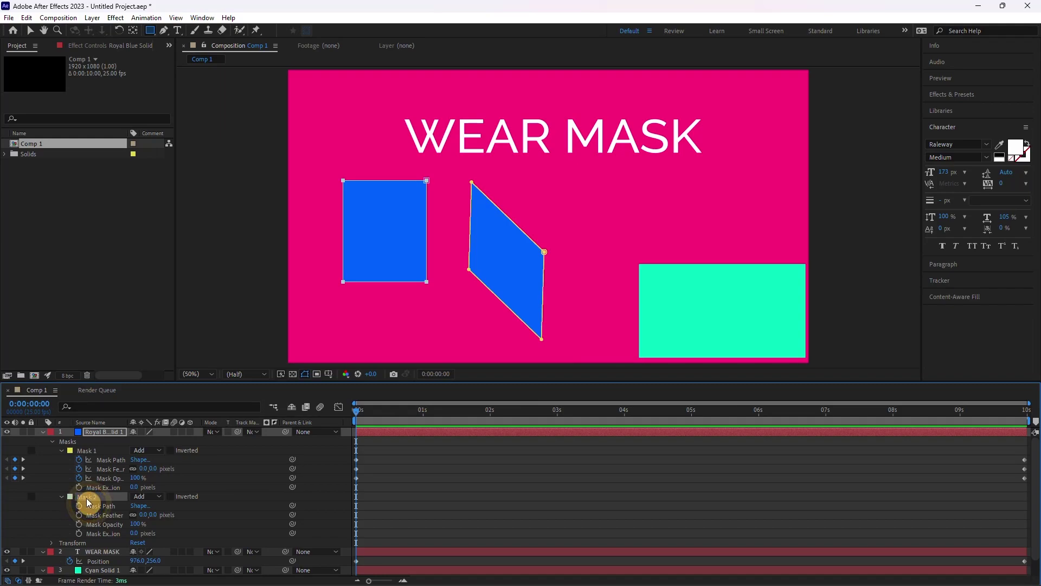
left_click_drag(393, 418, 782, 426)
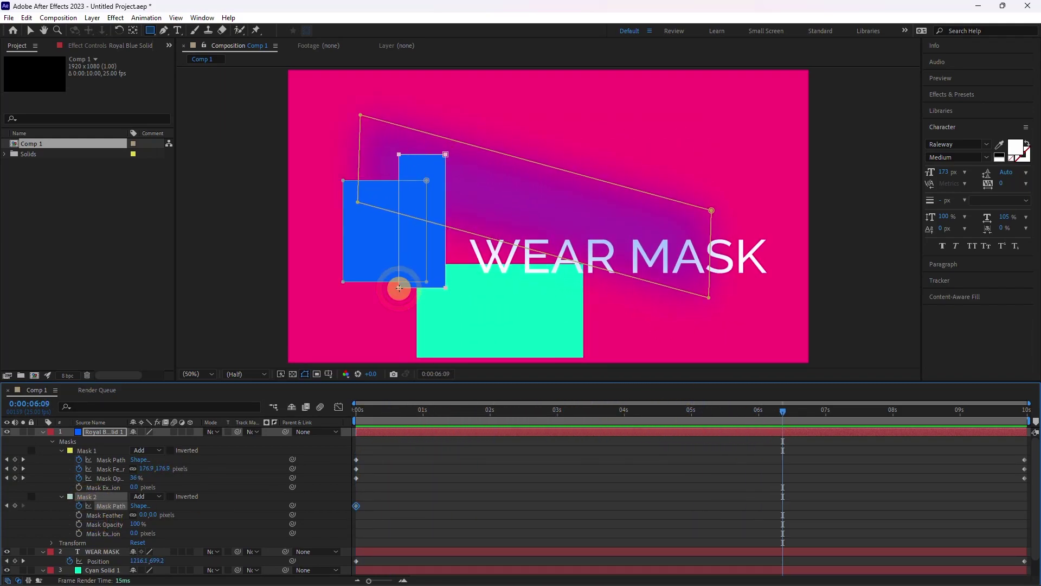
key("v")
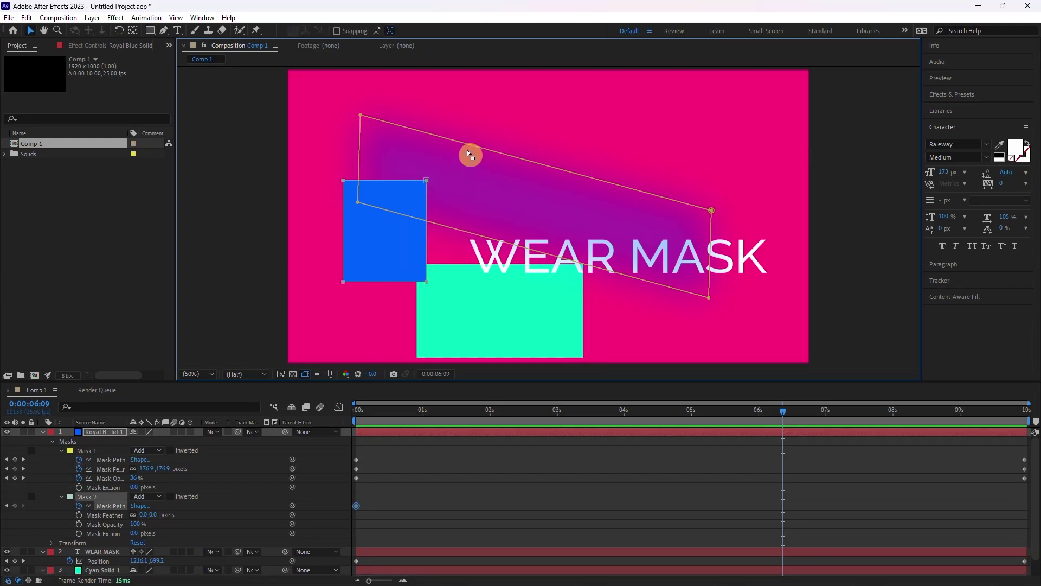
left_click_drag(470, 155, 412, 322)
mouse_move(426, 282)
left_mouse_down()
mouse_move(525, 335)
mouse_move(639, 371)
left_mouse_up()
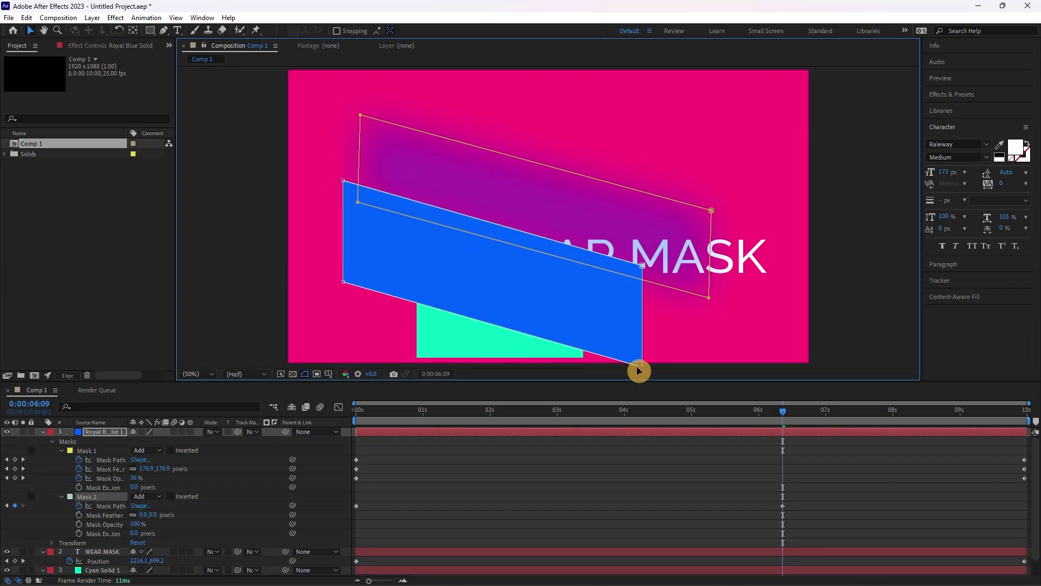
key("space")
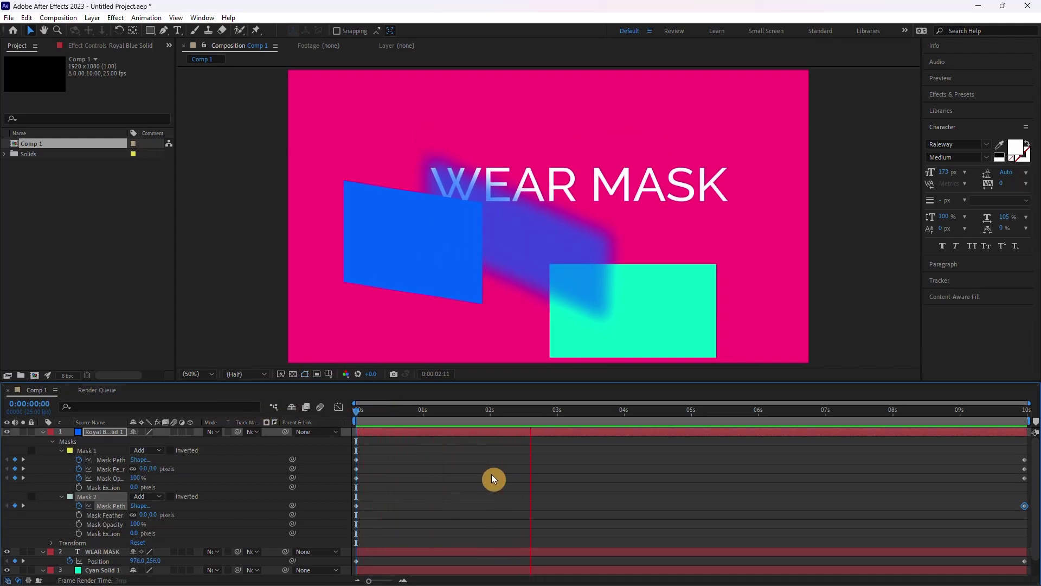
Keyframe Mask 2's opacity at 0% on the first frame and 100% at 9:24.
left_click(290, 418)
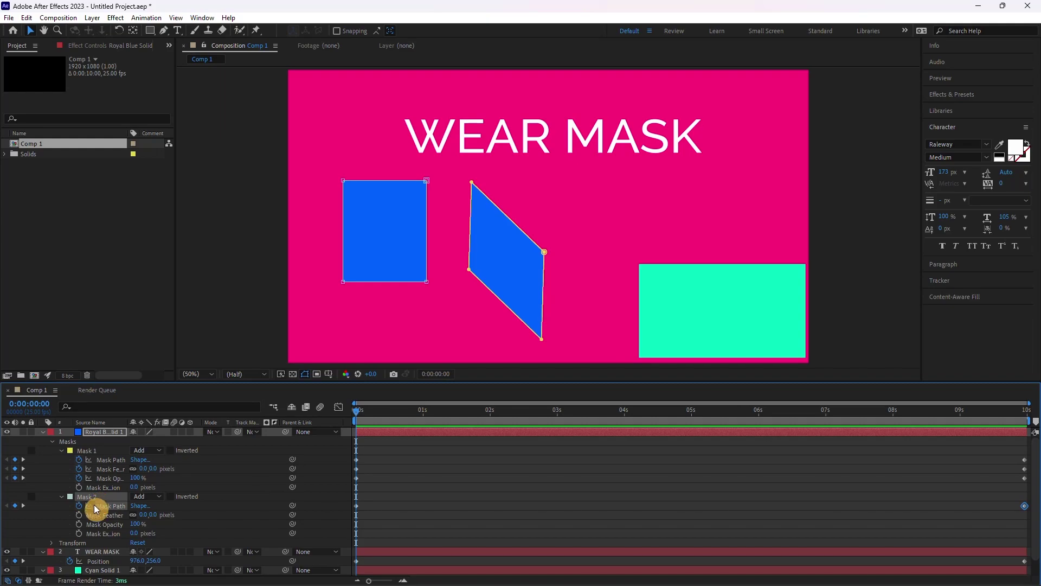
left_click_drag(117, 530, 18, 530)
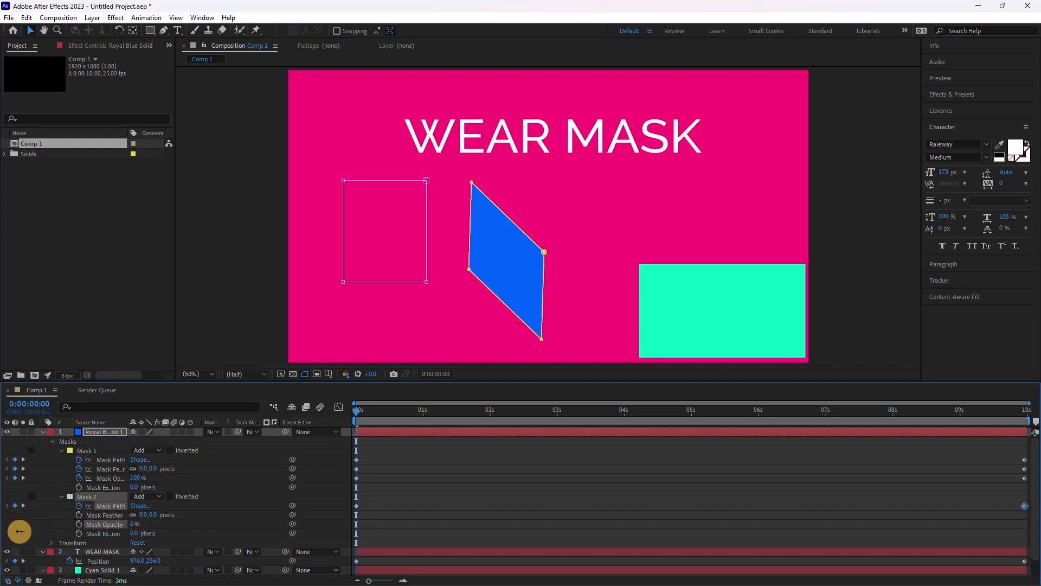
left_click(79, 523)
left_click_drag(569, 412, 1033, 418)
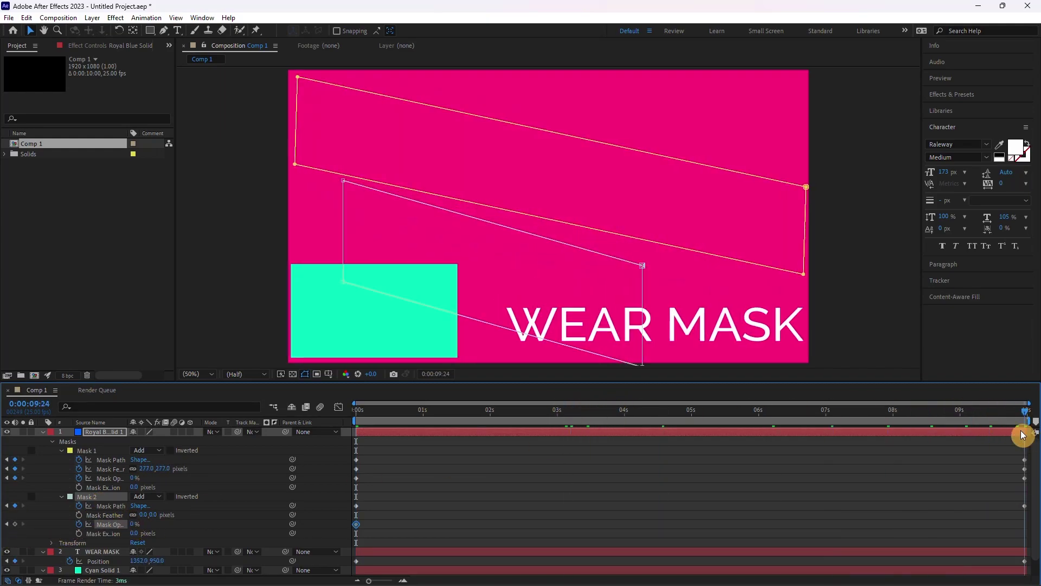
left_click_drag(137, 524, 379, 525)
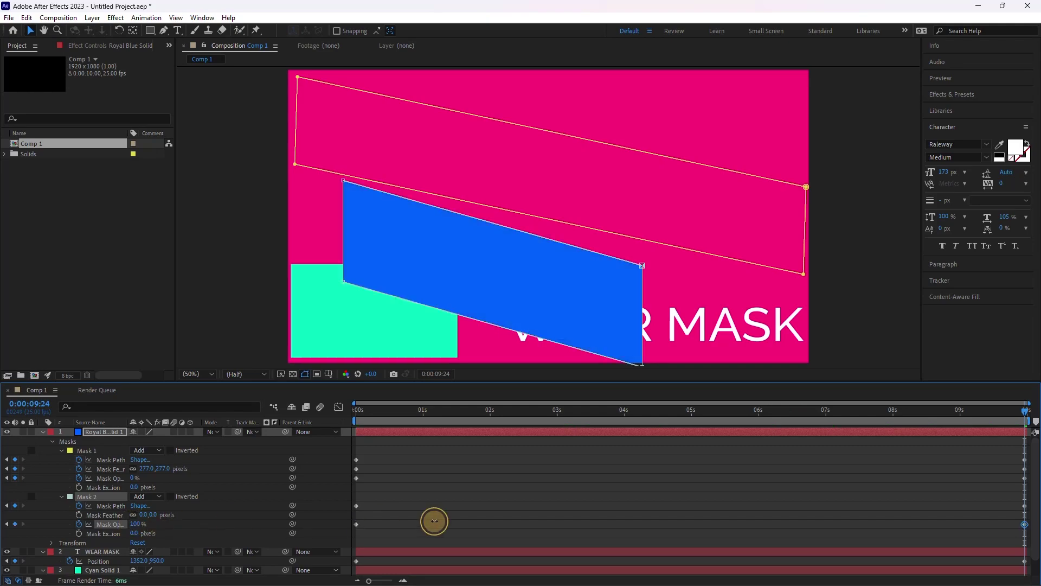
Preview the mask fade, return to the start, and collapse the blue solid's mask properties.
key("space")
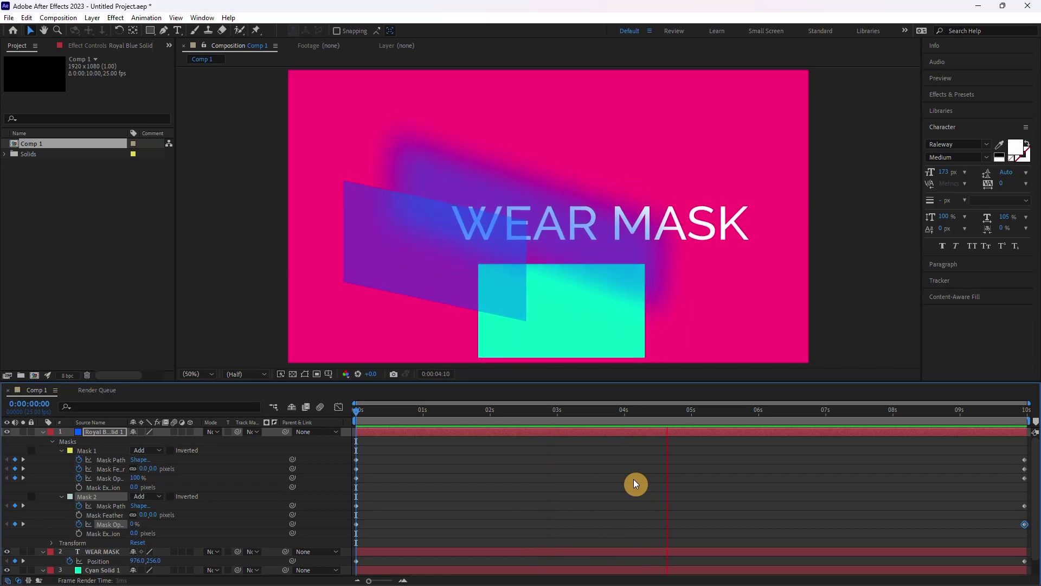
left_click(891, 417)
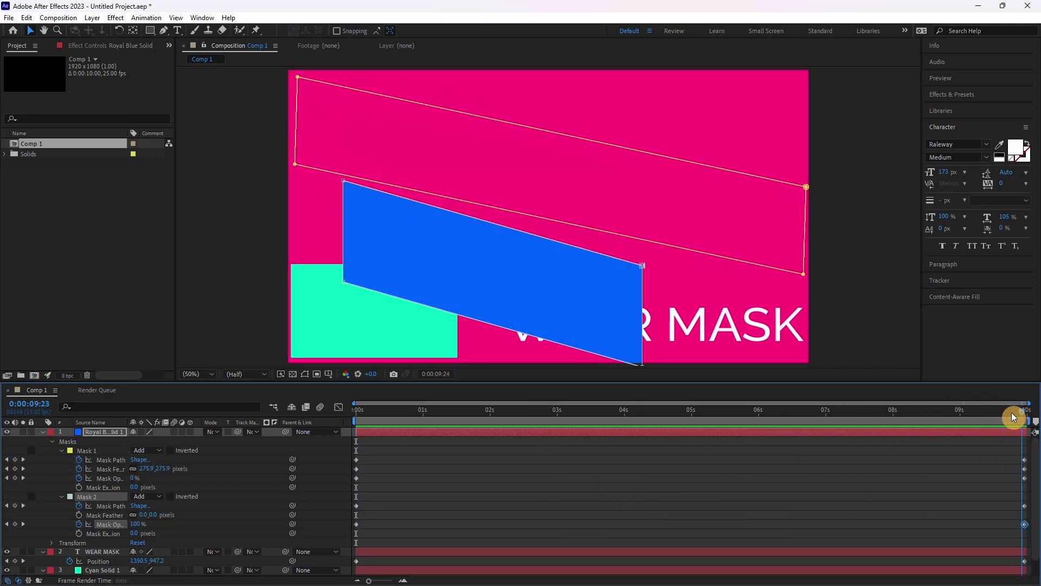
left_click_drag(922, 417, 360, 411)
left_click(42, 432)
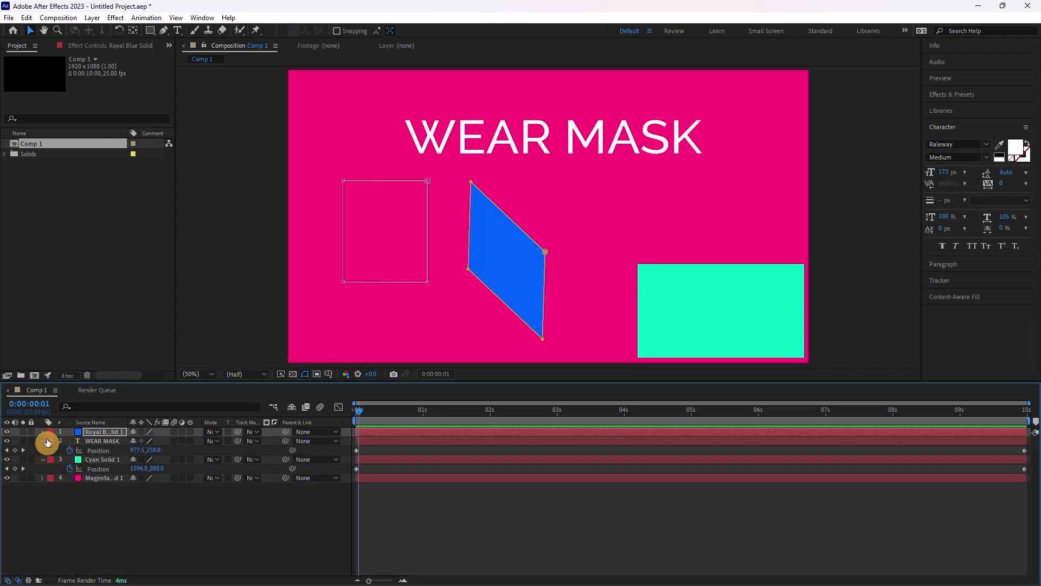
left_click(92, 18)
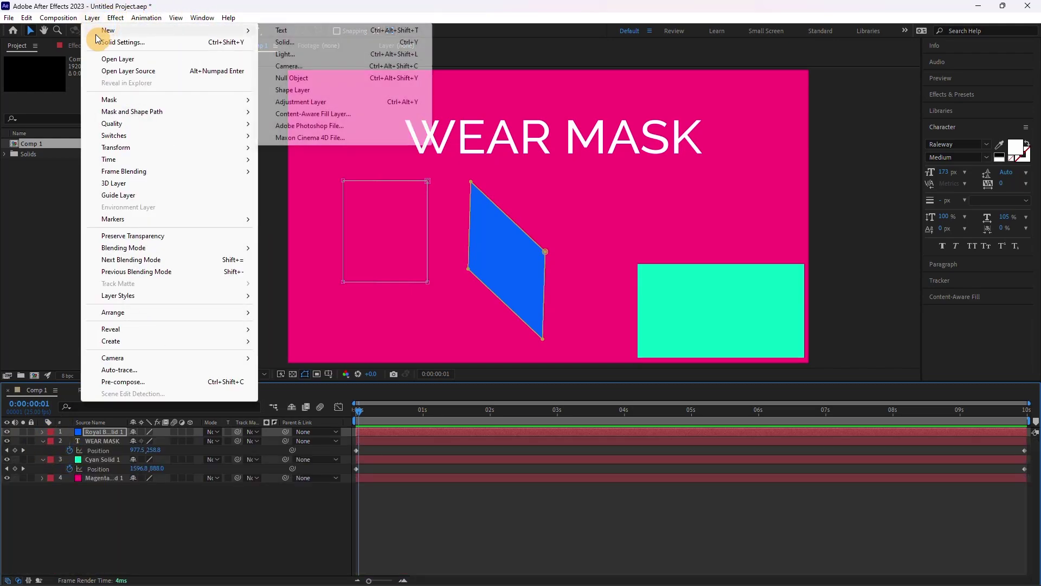
left_click(14, 226)
double_click(84, 234)
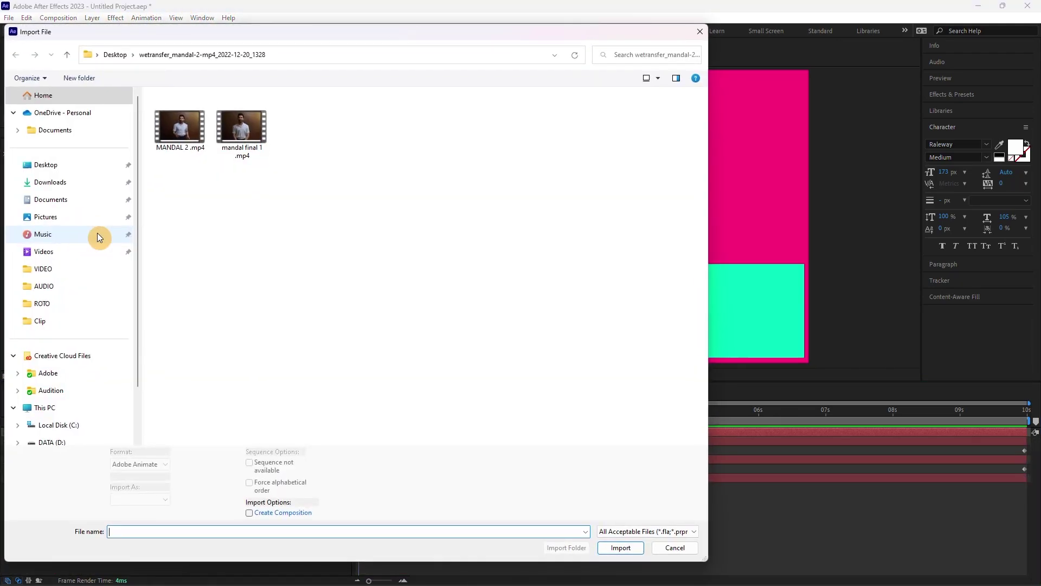
left_click(115, 55)
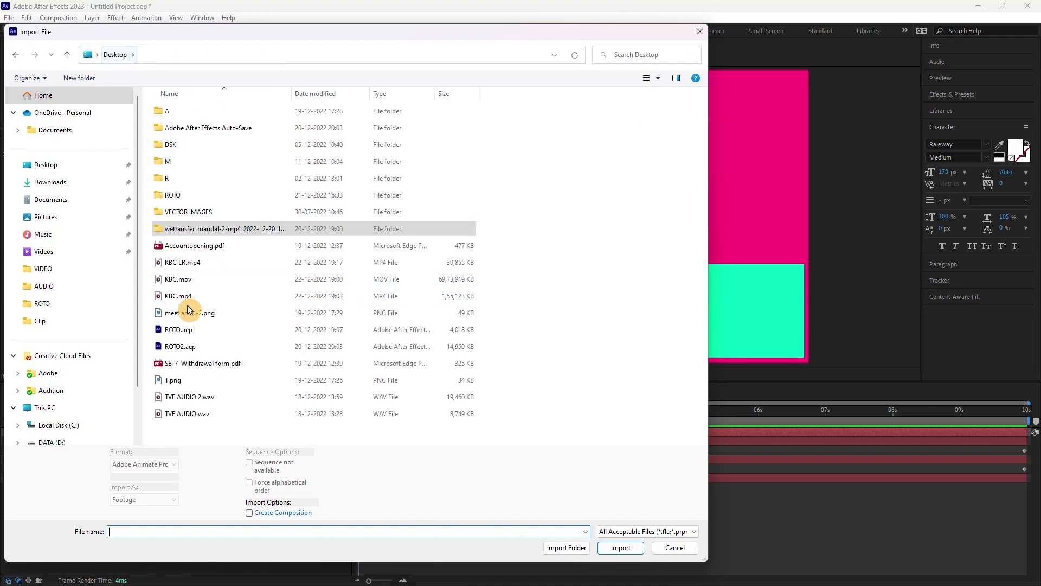
left_click(191, 382)
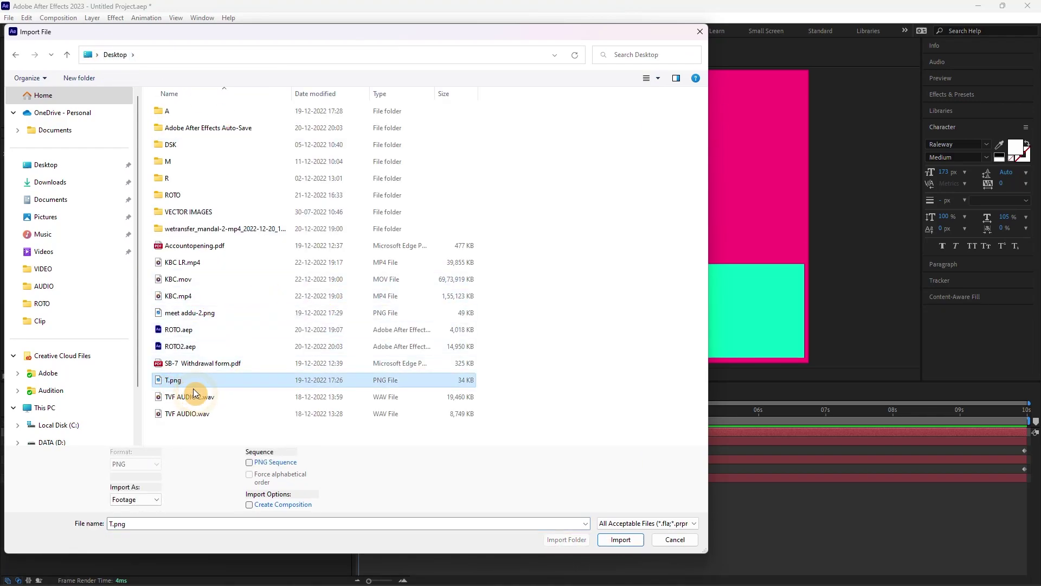
left_click(608, 543)
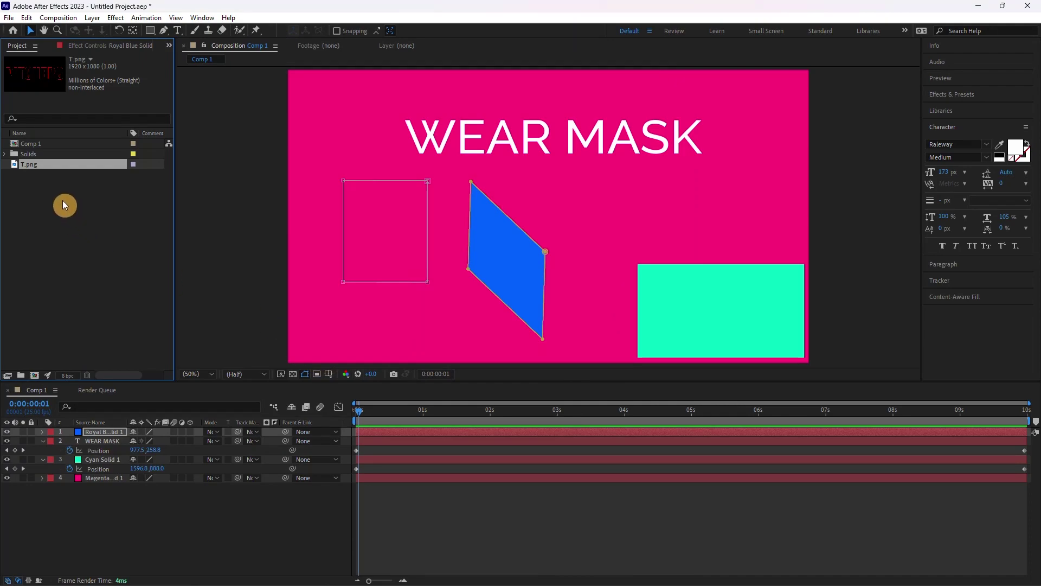
key("Delete")
mouse_move(539, 573)
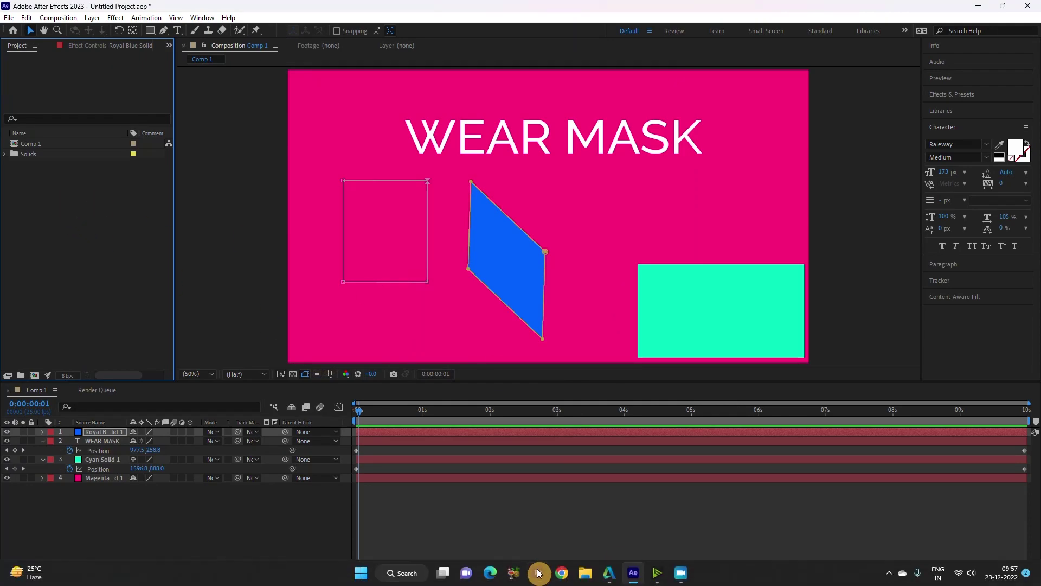
Search google.com for 'ironman'.
left_click(558, 573)
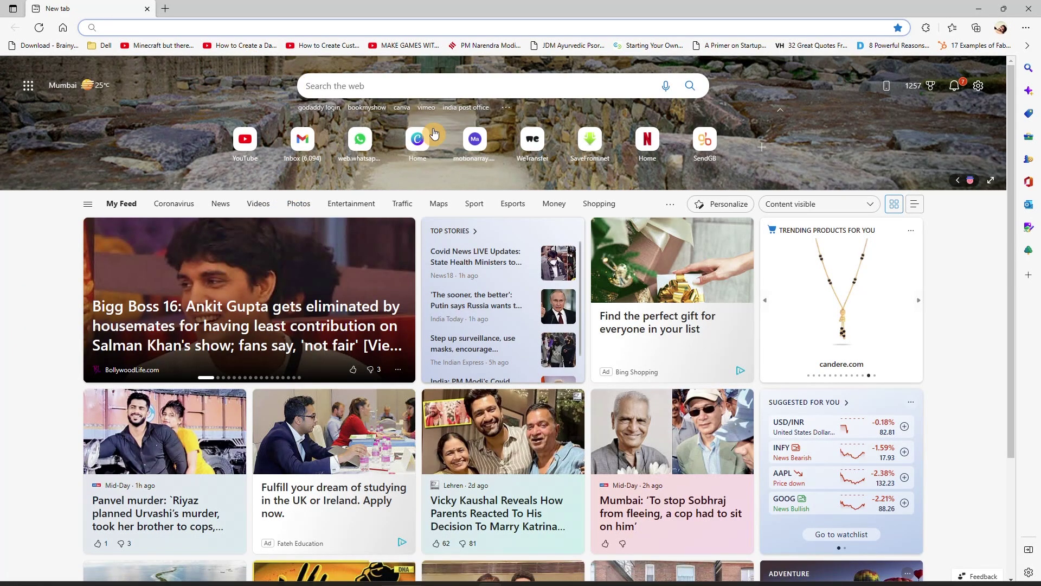
left_click(251, 27)
type("goo")
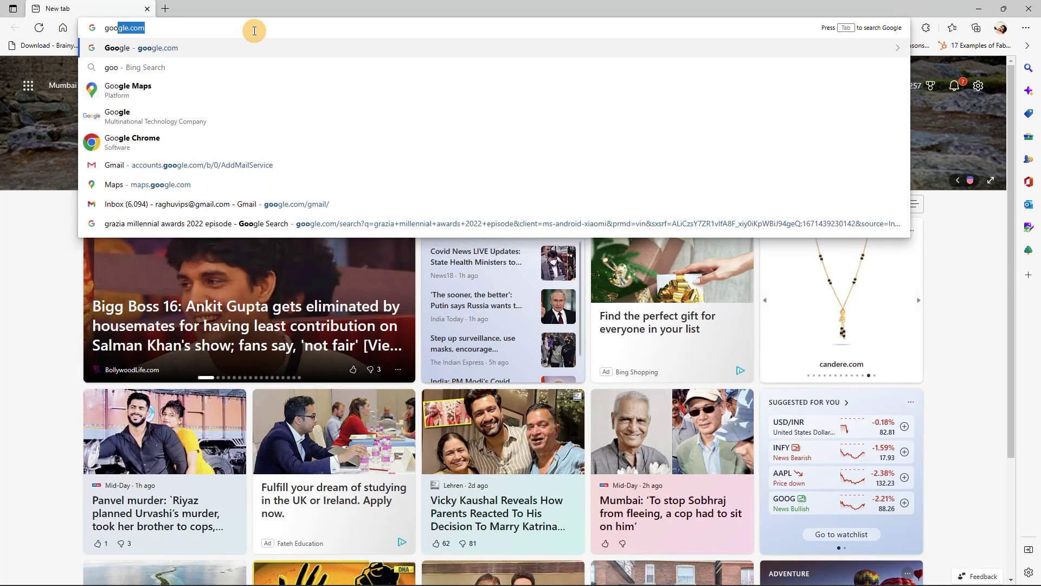
key("Return")
left_click(398, 276)
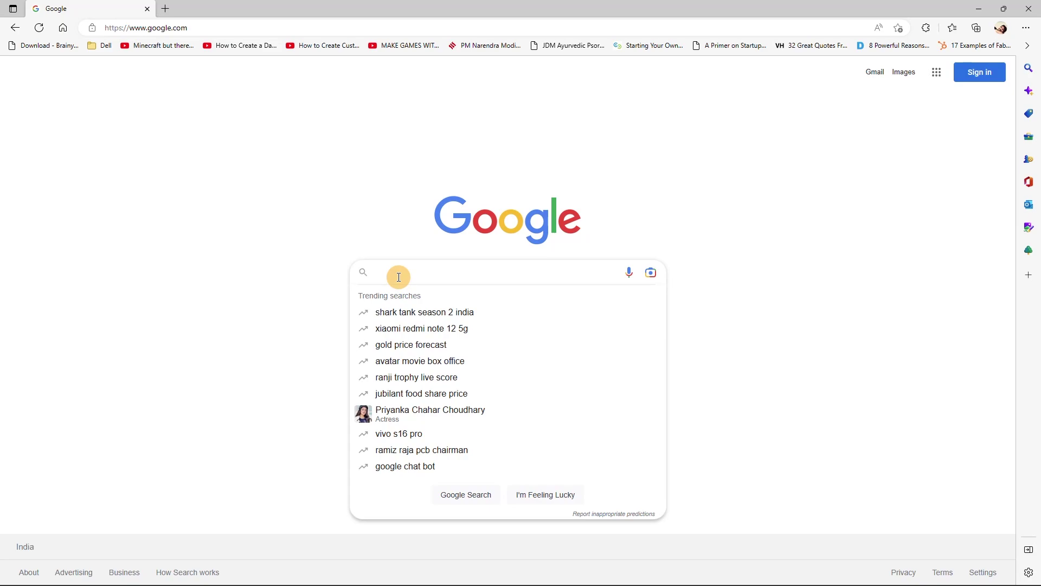
type("iro")
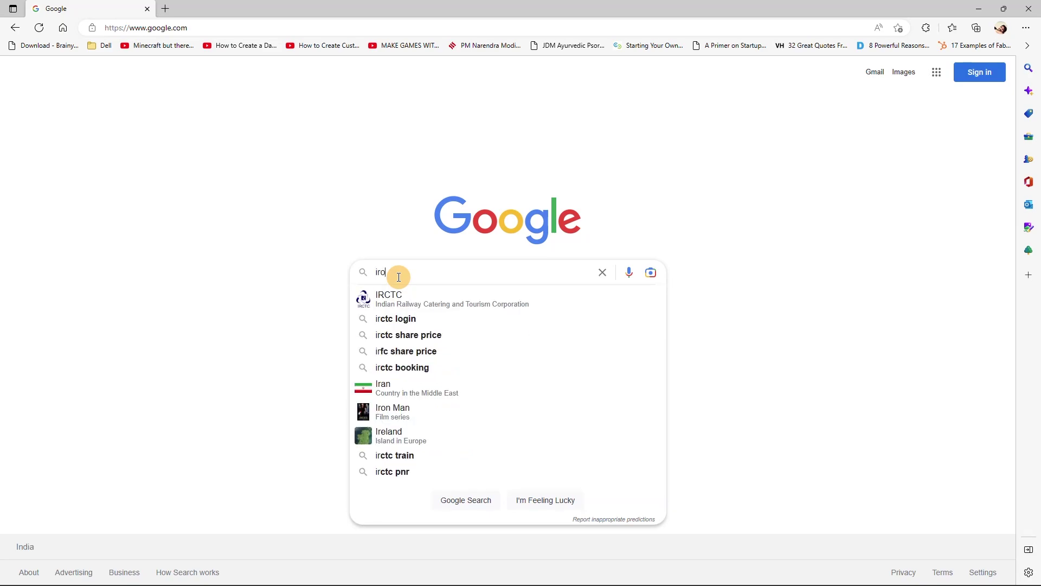
type("nman")
key("Return")
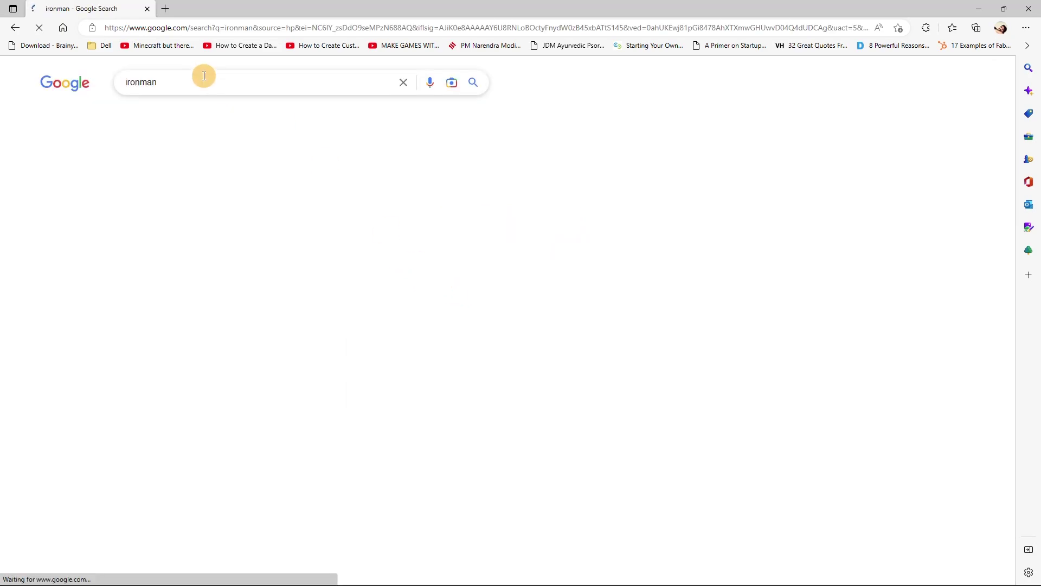
In image results, begin saving the dark HT Tech Iron Man image, then cancel.
left_click(186, 115)
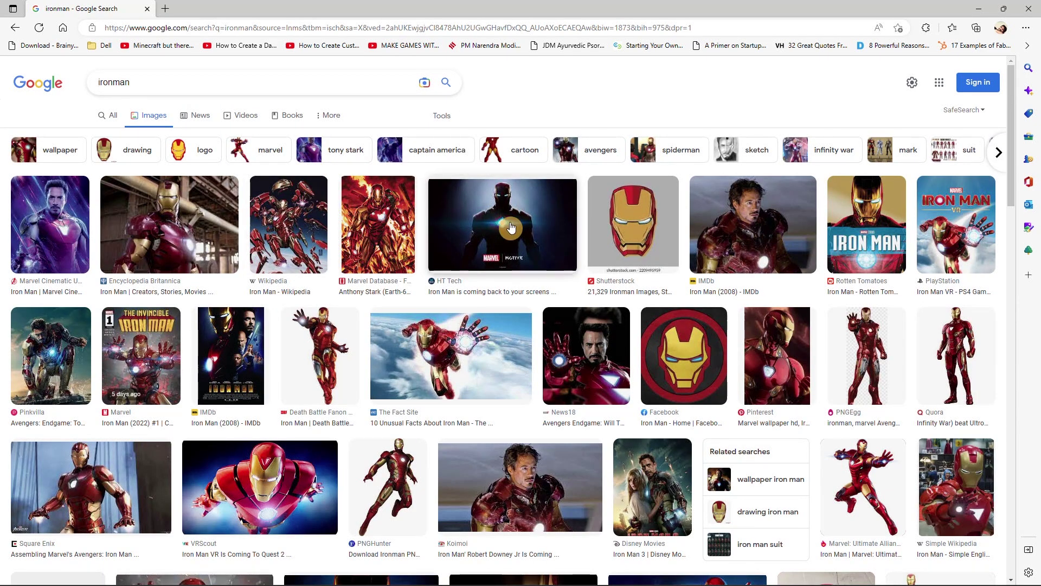
left_click(511, 228)
right_click(796, 209)
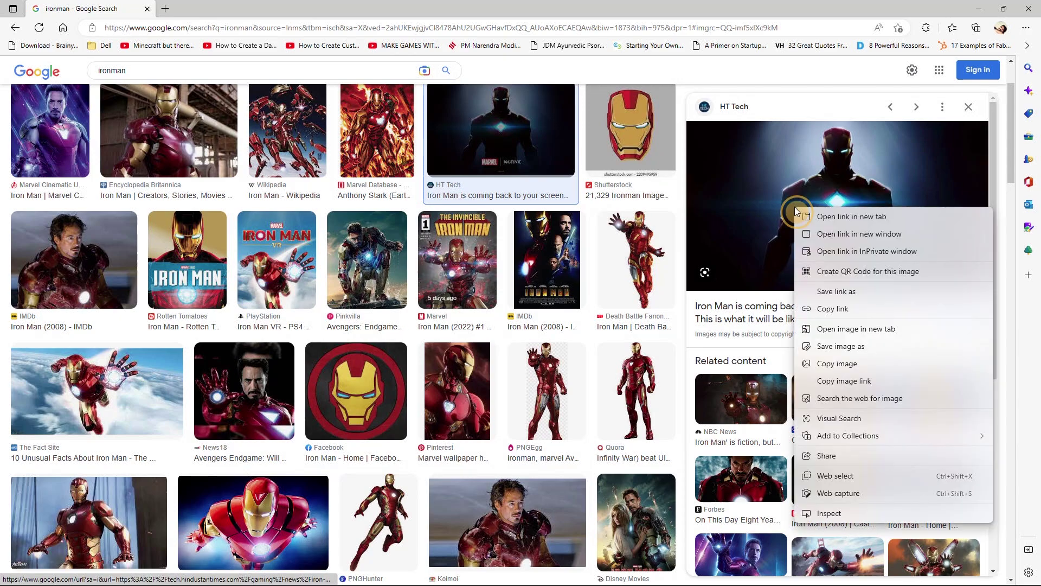
left_click(847, 346)
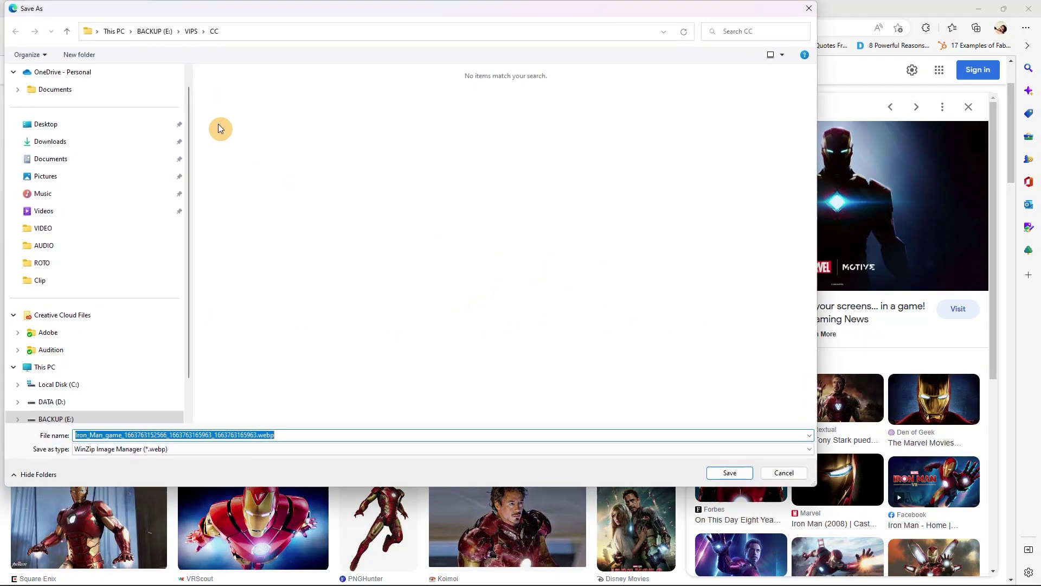
left_click(49, 127)
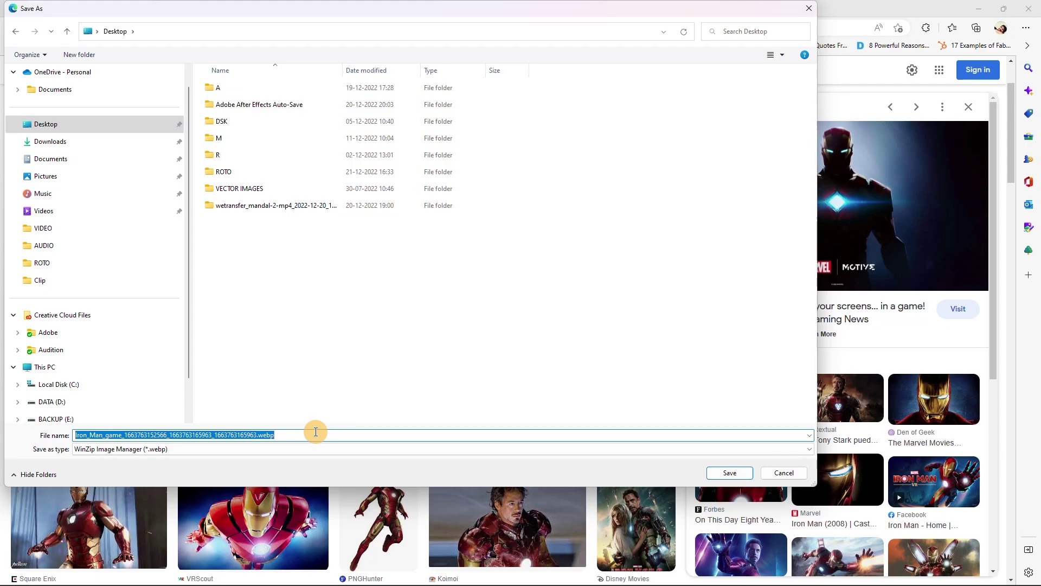
left_click(777, 474)
Save the full-body Quora Iron Man image to the Desktop as IRON MAN.
scroll(700, 374, "down", 5)
left_click(638, 372)
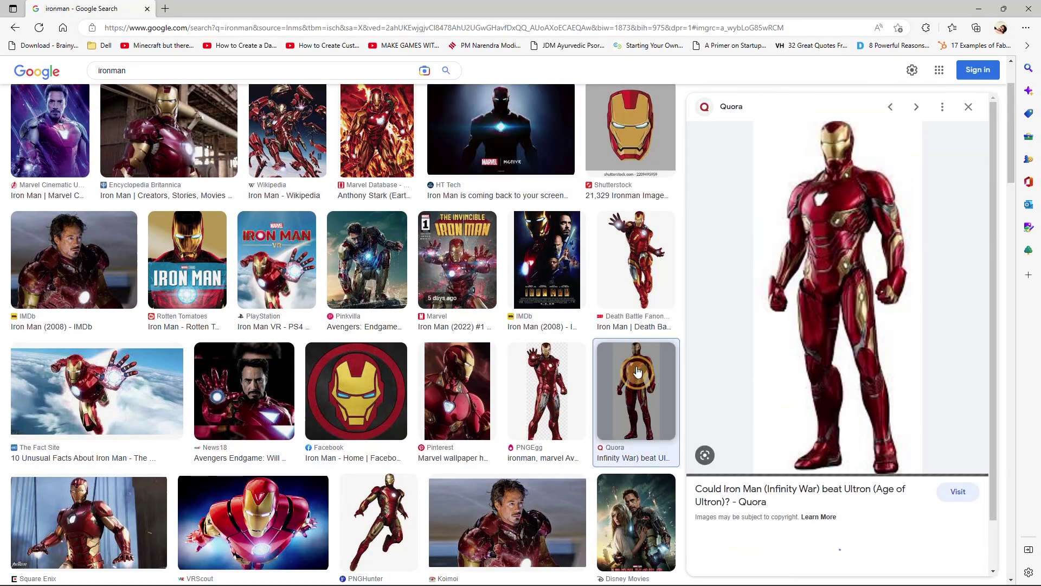
right_click(833, 257)
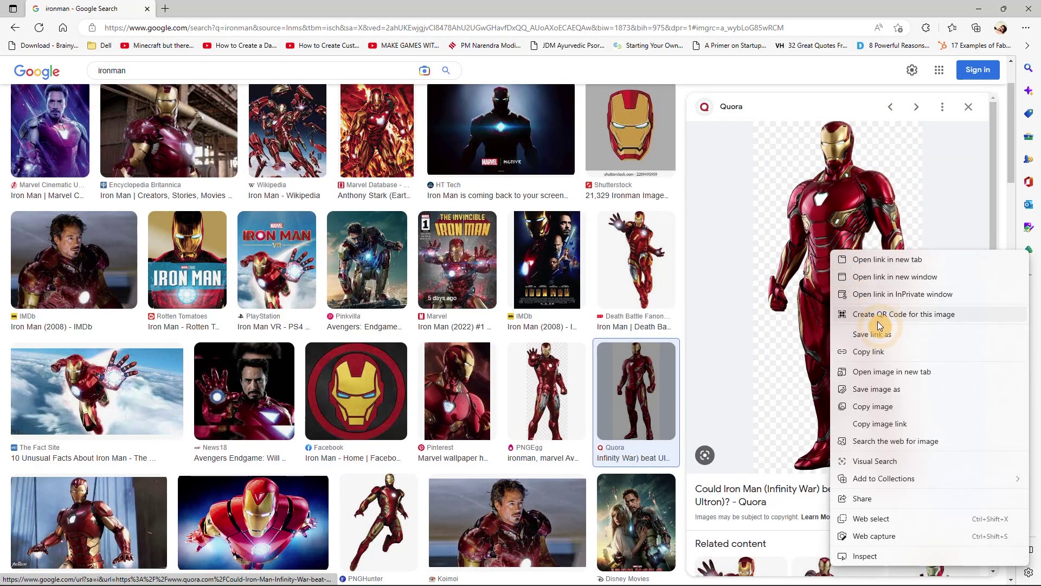
left_click(884, 387)
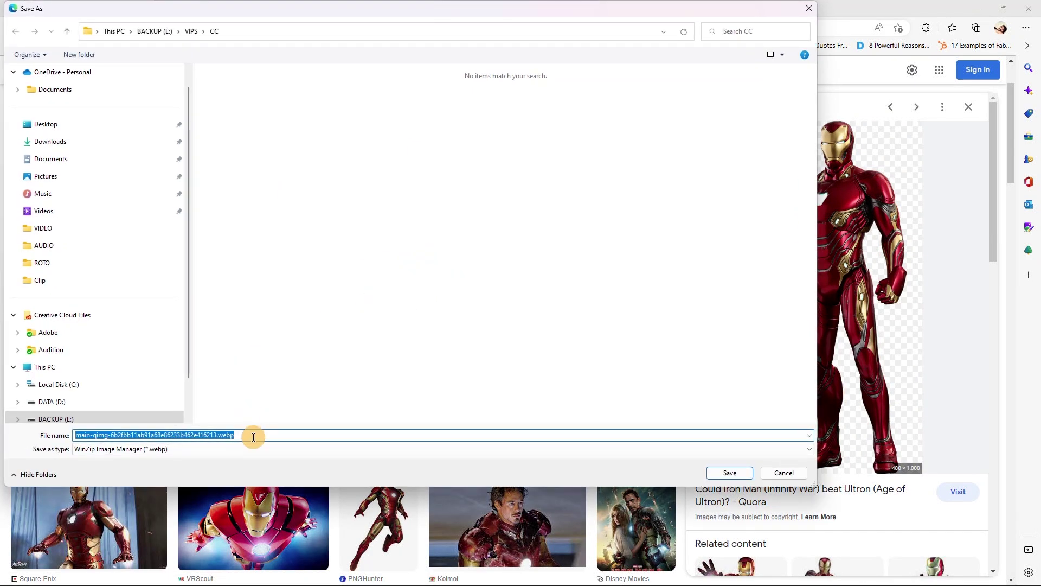
type("IRON MAN")
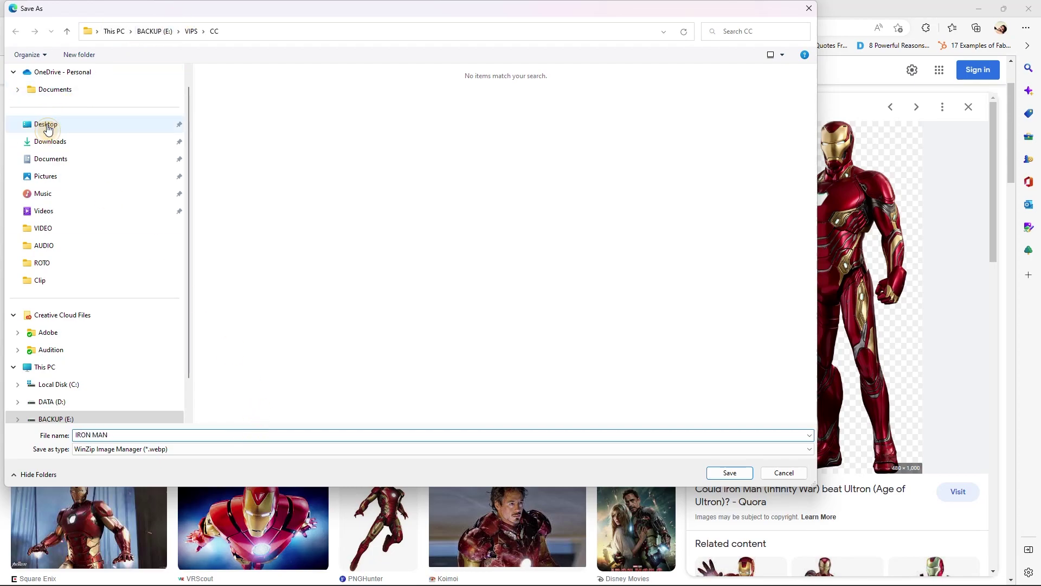
left_click(46, 123)
left_click(741, 478)
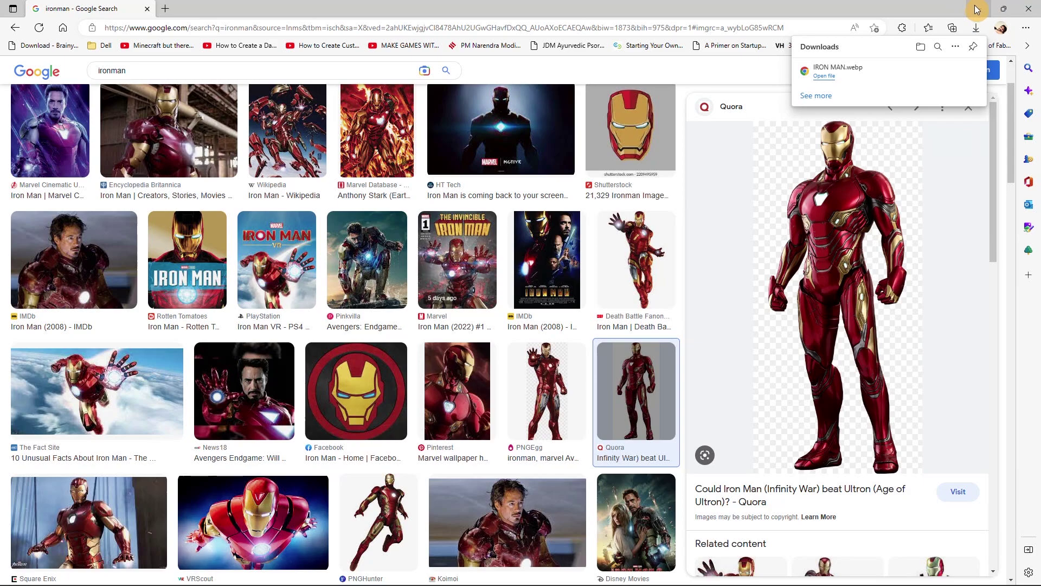
left_click(979, 8)
Import IRON MAN.webp, add it as Comp 1's top layer, and drag it to the left side.
double_click(54, 304)
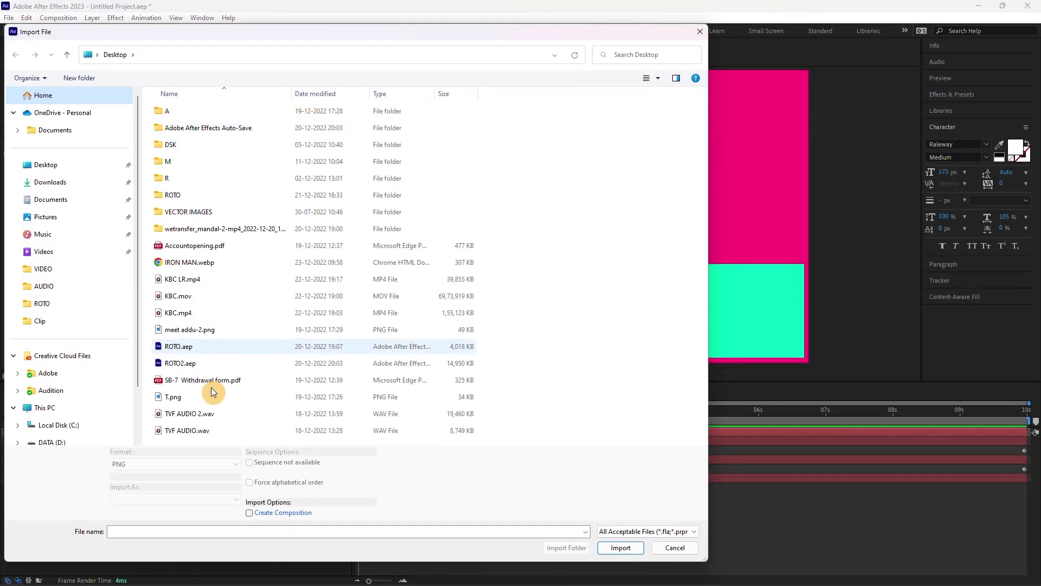
left_click(183, 262)
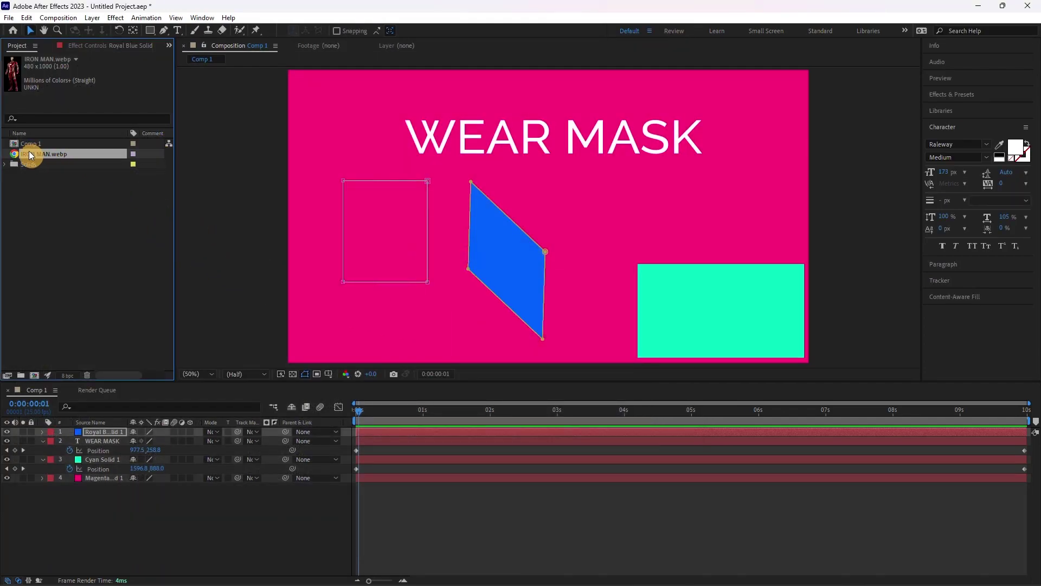
left_click_drag(30, 156, 85, 432)
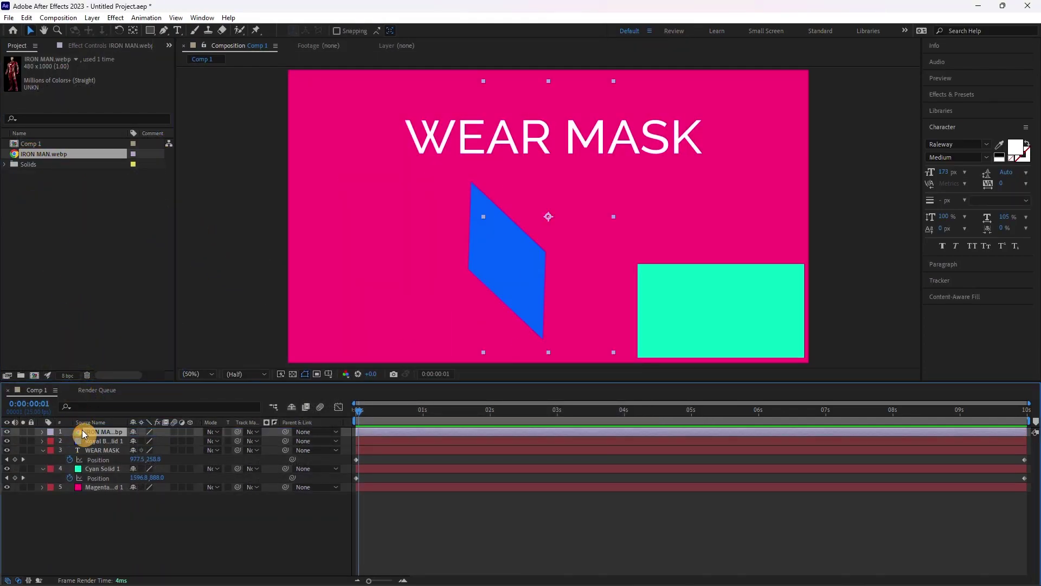
left_click_drag(553, 280, 372, 287)
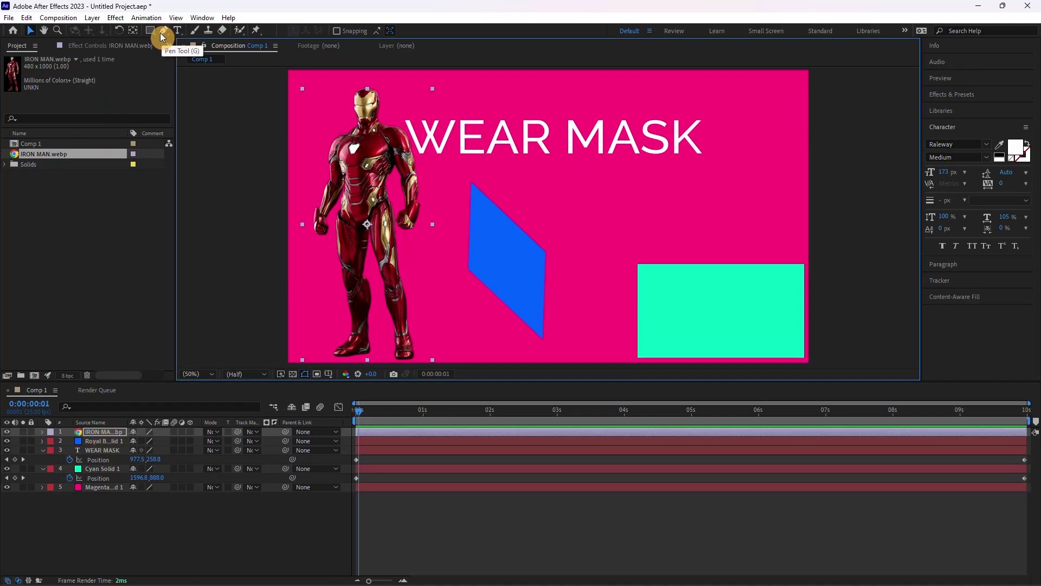
left_click(366, 435)
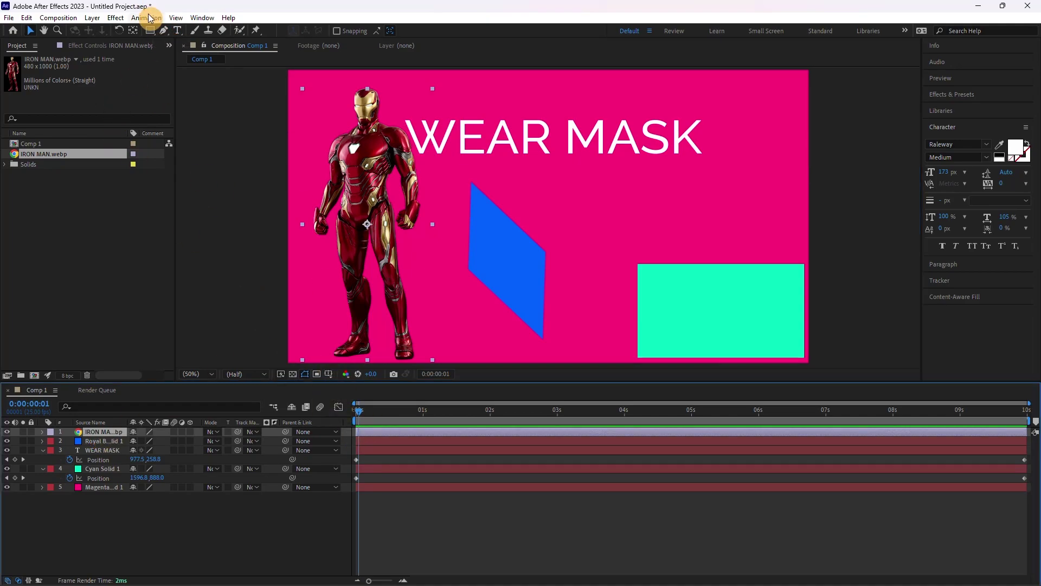
left_click(103, 441)
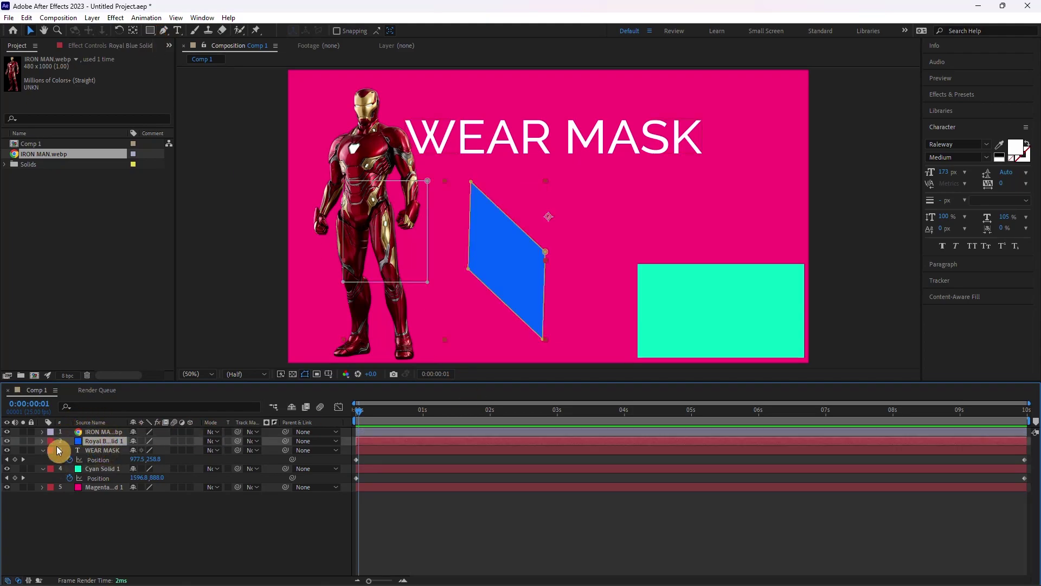
Hide the Royal Blue Solid, WEAR MASK and Cyan Solid layers, then select IRON MAN.
left_click(8, 441)
left_click(6, 450)
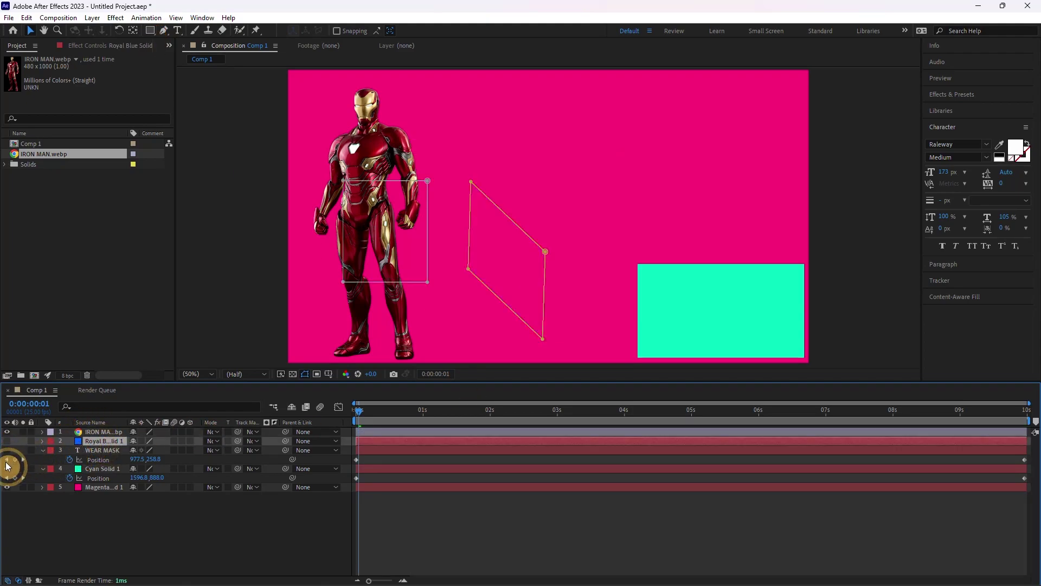
left_click(6, 468)
left_click(497, 542)
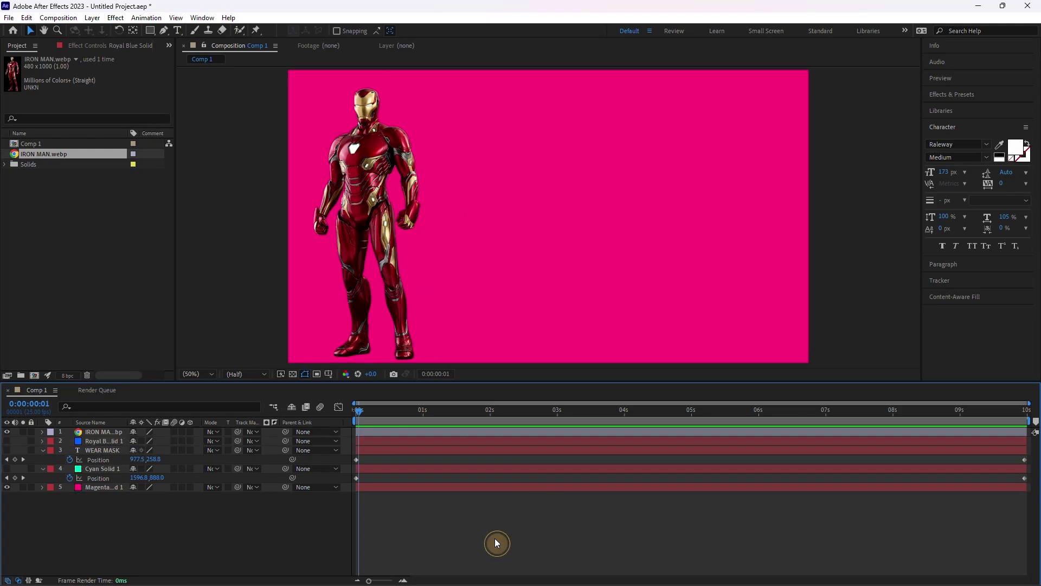
left_click(385, 433)
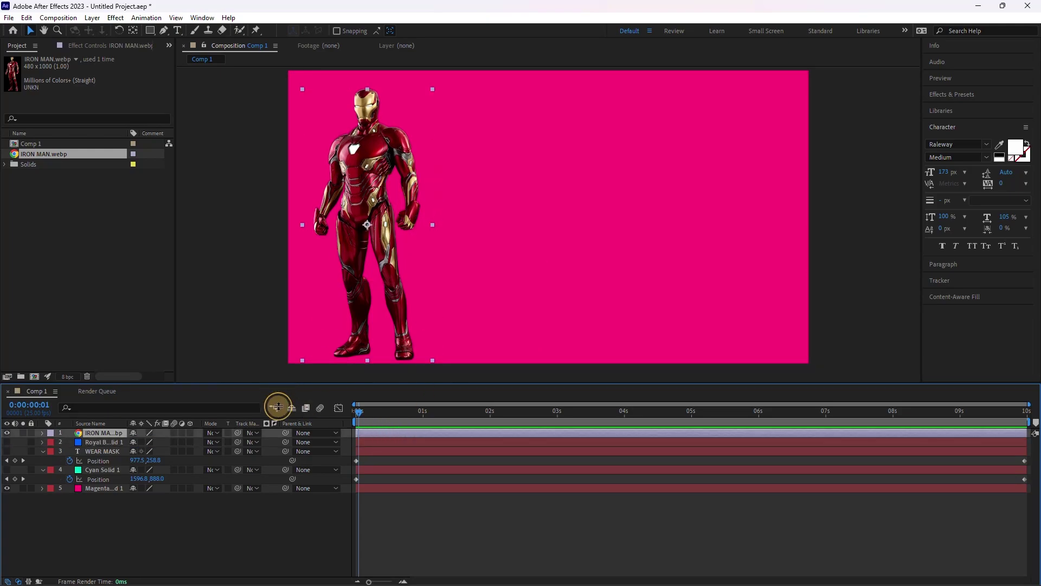
View the comp at 100% magnification, pan to centre Iron Man, and return to frame 0.
left_click_drag(277, 386, 291, 453)
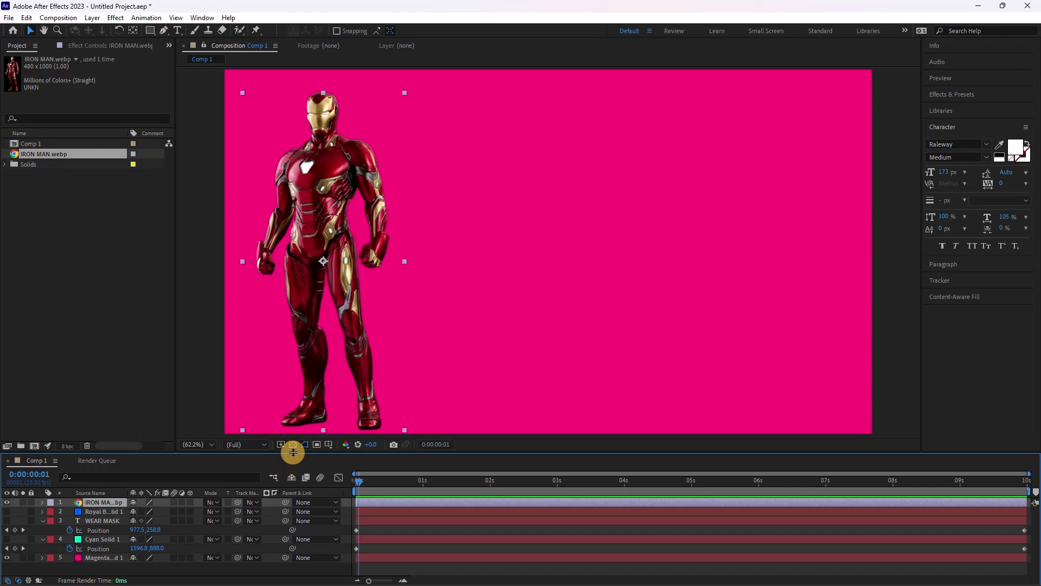
left_click(213, 447)
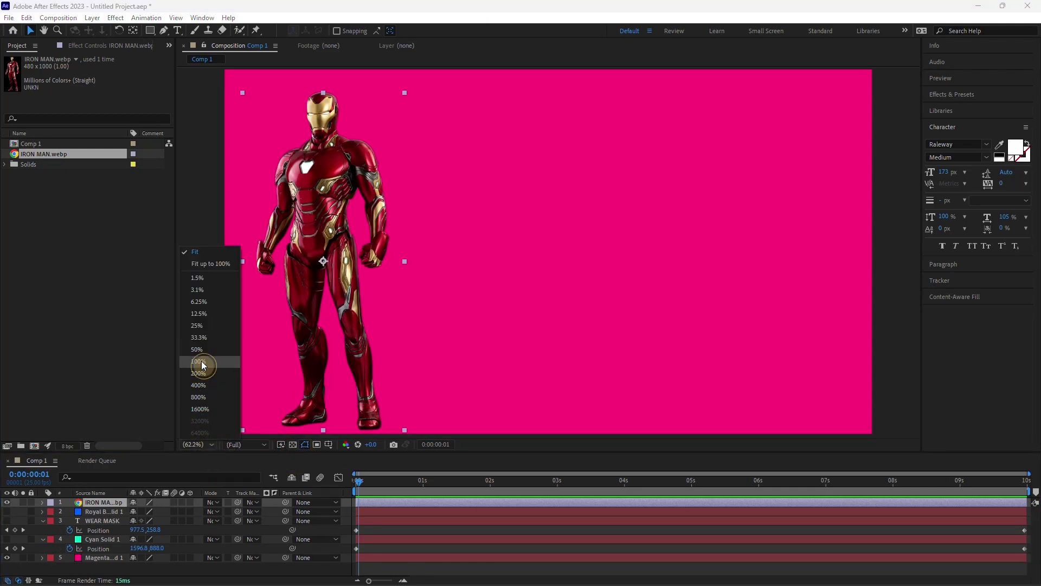
left_click(200, 361)
key("h")
mouse_move(249, 183)
left_mouse_down()
mouse_move(425, 251)
mouse_move(317, 211)
left_mouse_up()
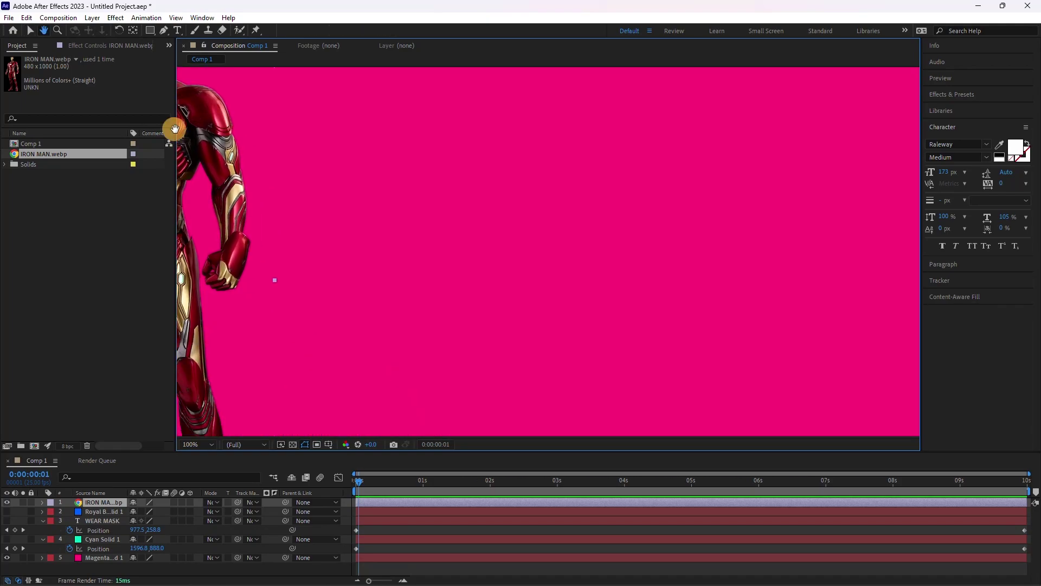
left_click_drag(316, 211, 379, 327)
left_click_drag(366, 497, 362, 503)
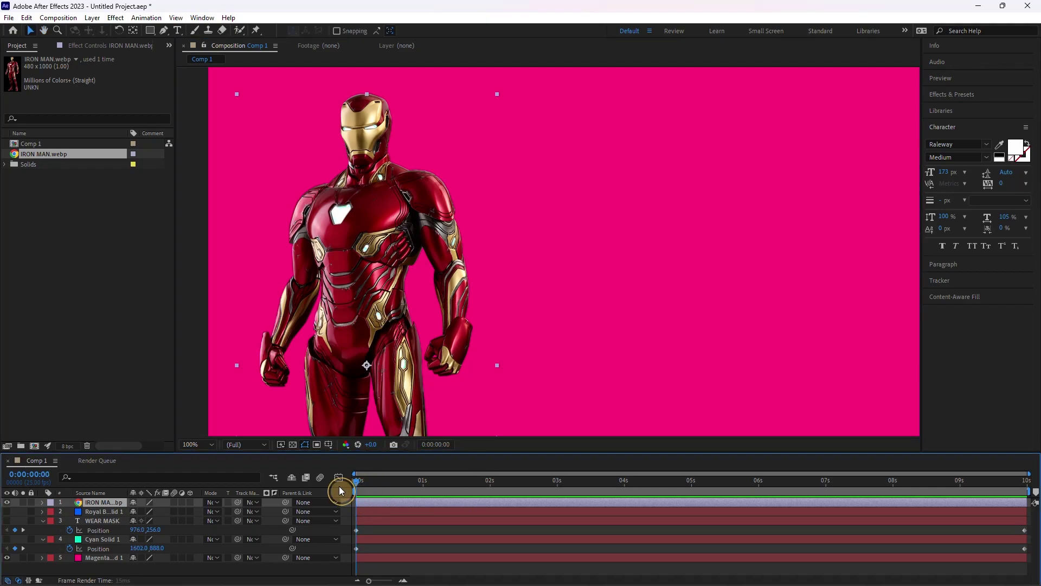
Draw a closed Pen-tool mask around the chest arc reactor and refine its corners.
left_click(163, 31)
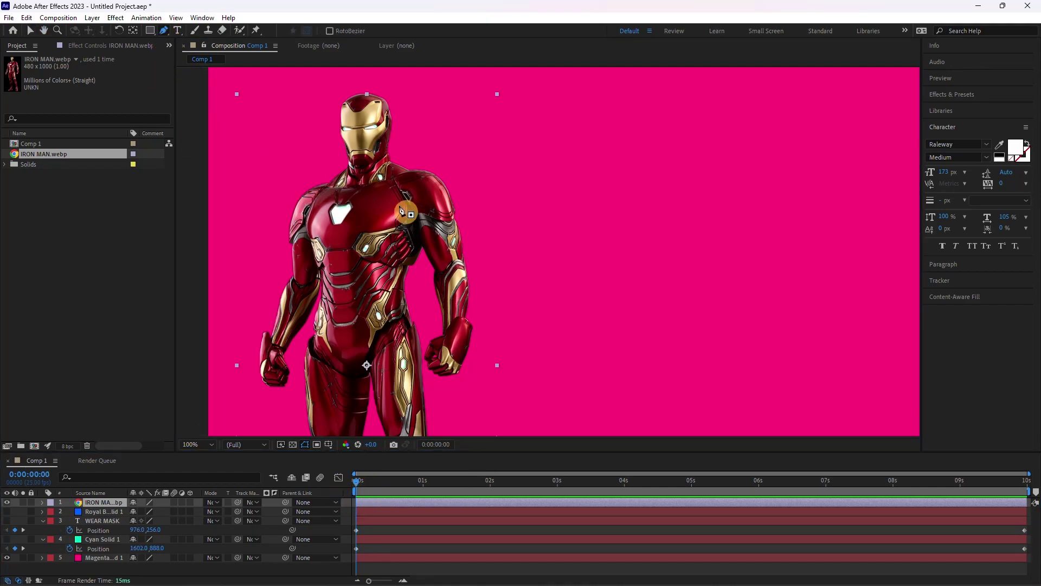
left_click(336, 202)
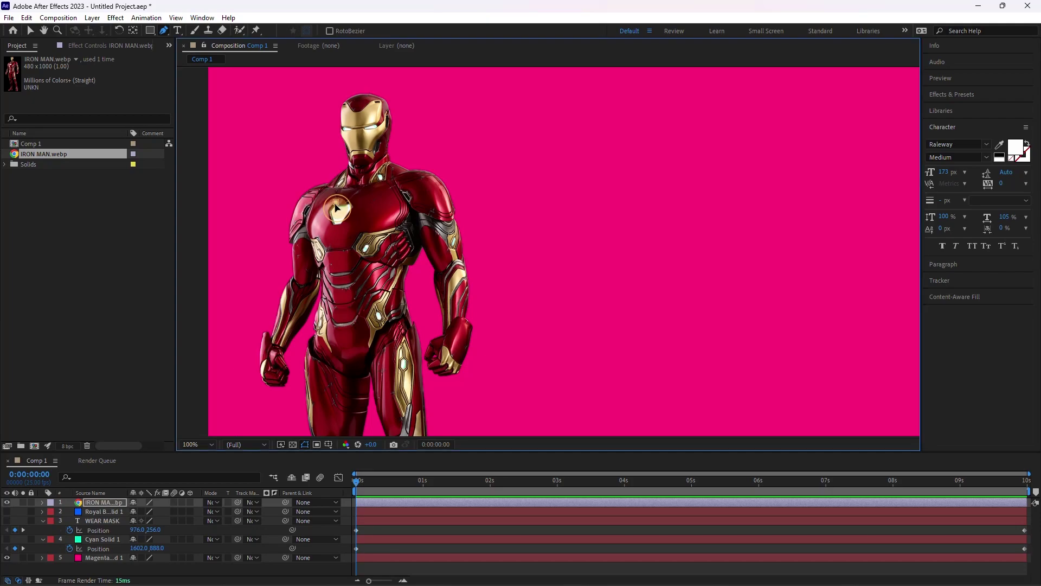
left_click(335, 228)
left_click(351, 202)
left_click(337, 203)
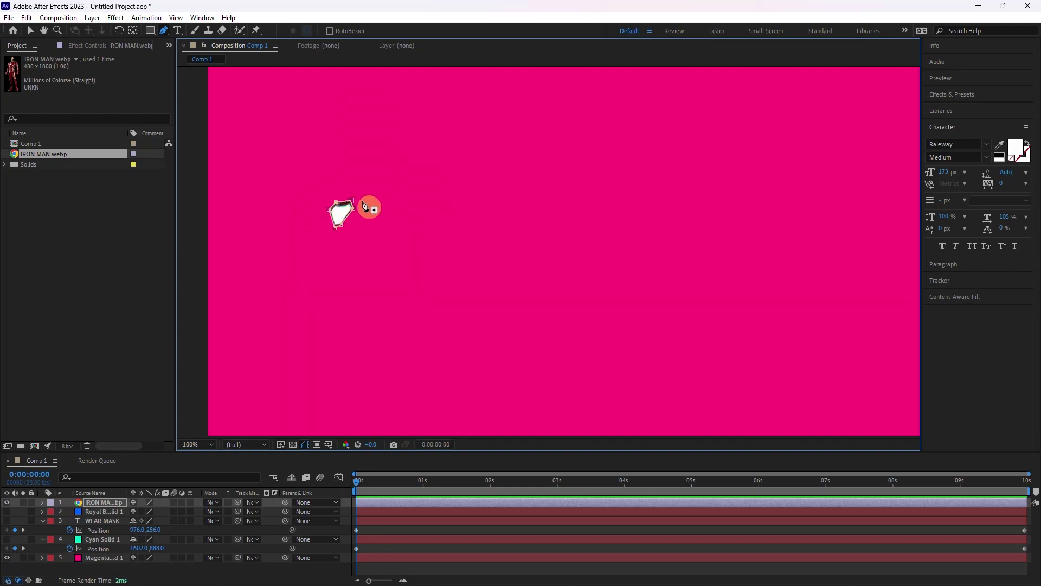
left_click_drag(352, 202, 350, 204)
left_click_drag(346, 235, 343, 229)
left_click(335, 230)
Enlarge the timeline and reselect the Iron Man layer to check its new mask.
left_click(376, 548)
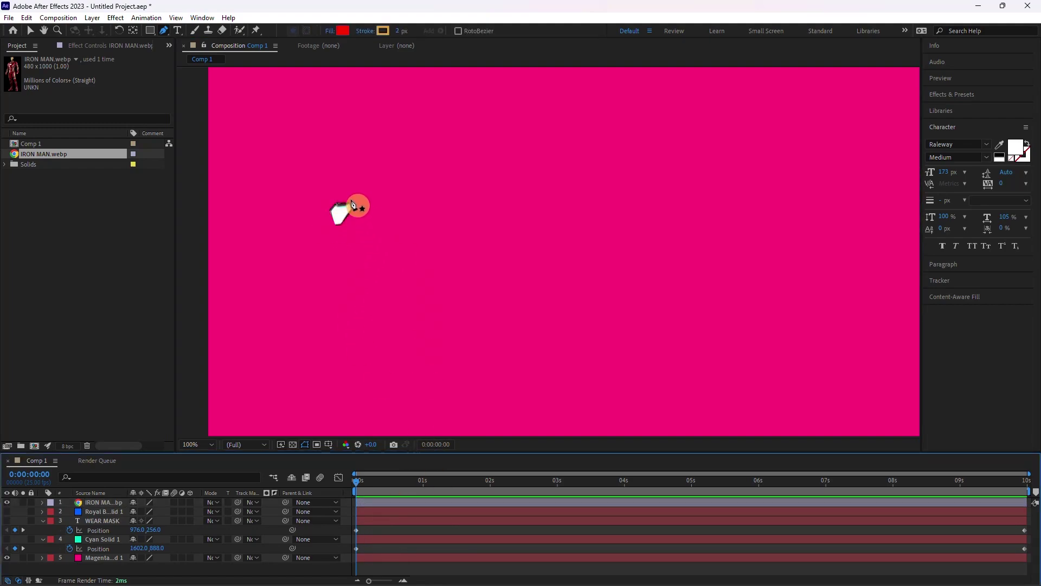
left_click(95, 505)
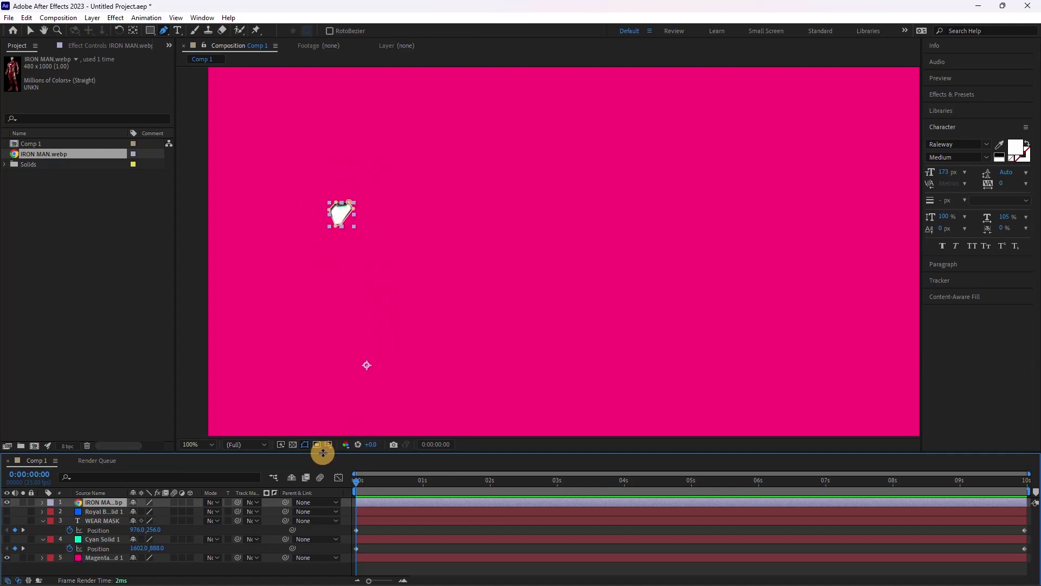
left_click_drag(321, 452, 350, 344)
left_click(391, 479)
left_click(371, 392)
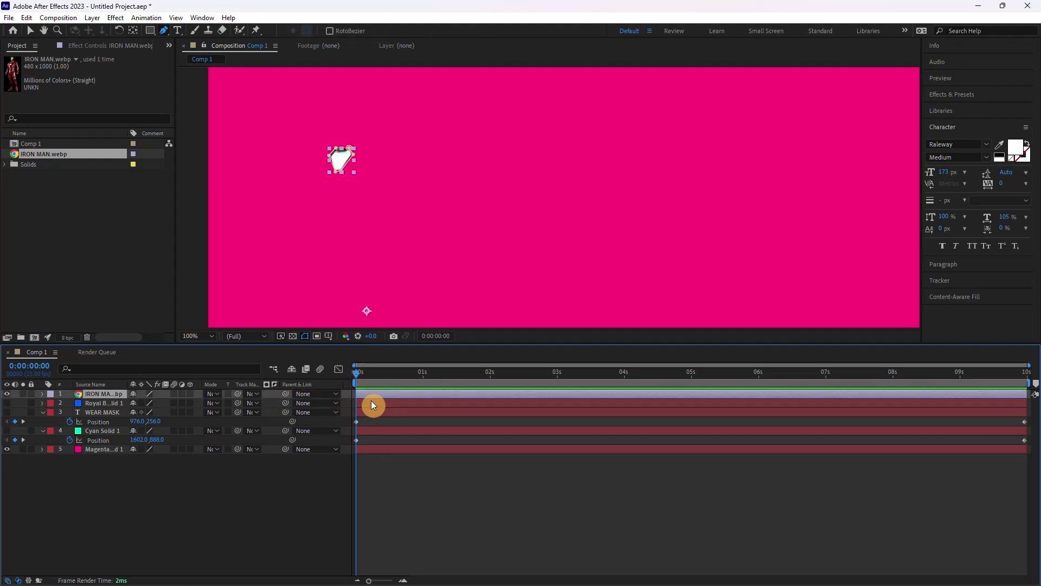
left_click(374, 423)
Duplicate the masked IRON MAN layer with Edit > Duplicate.
left_click(366, 392)
left_click(26, 17)
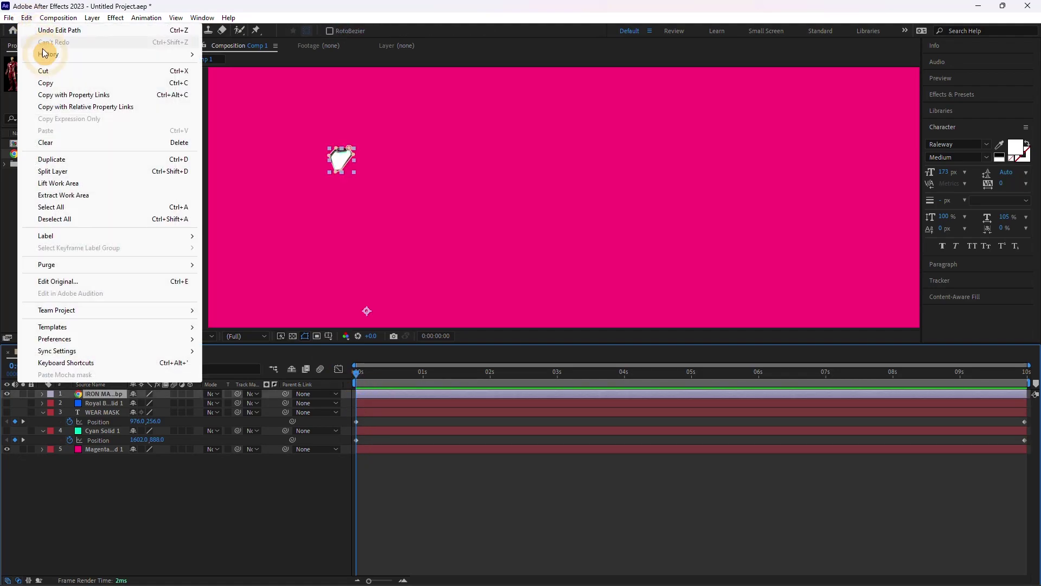
left_click(63, 164)
left_click(372, 396)
left_click(369, 401)
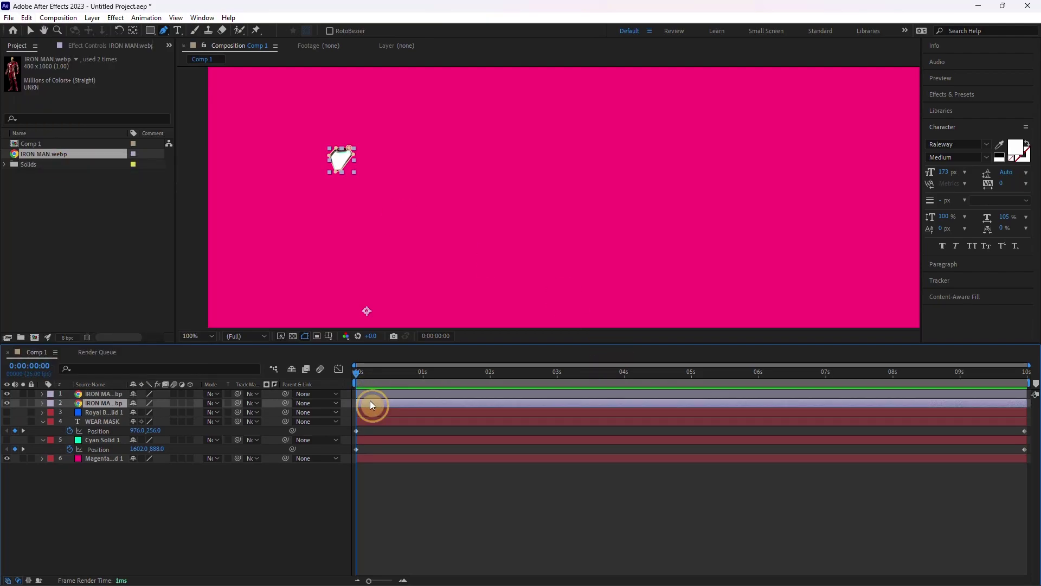
left_click(370, 394)
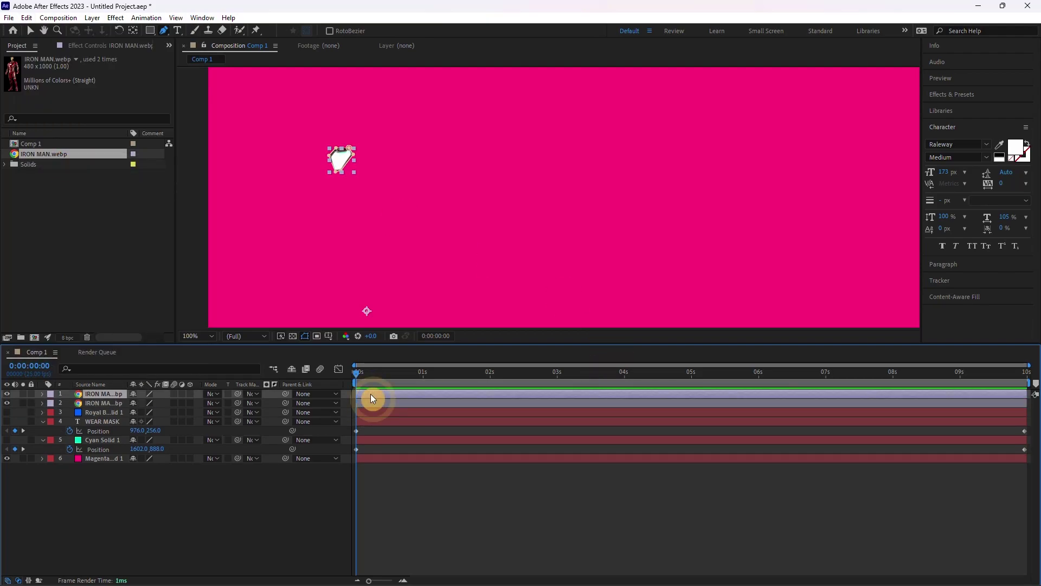
Delete Mask 1 from the second IRON MAN layer so it shows the full figure.
left_click(99, 363)
left_click(42, 394)
left_click(51, 404)
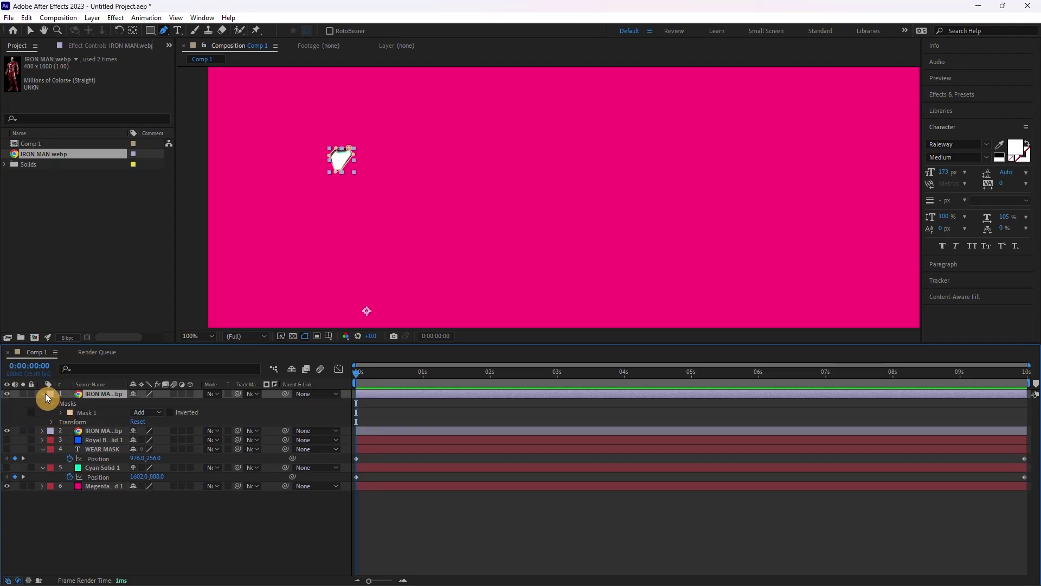
left_click(43, 393)
left_click(44, 403)
left_click(74, 414)
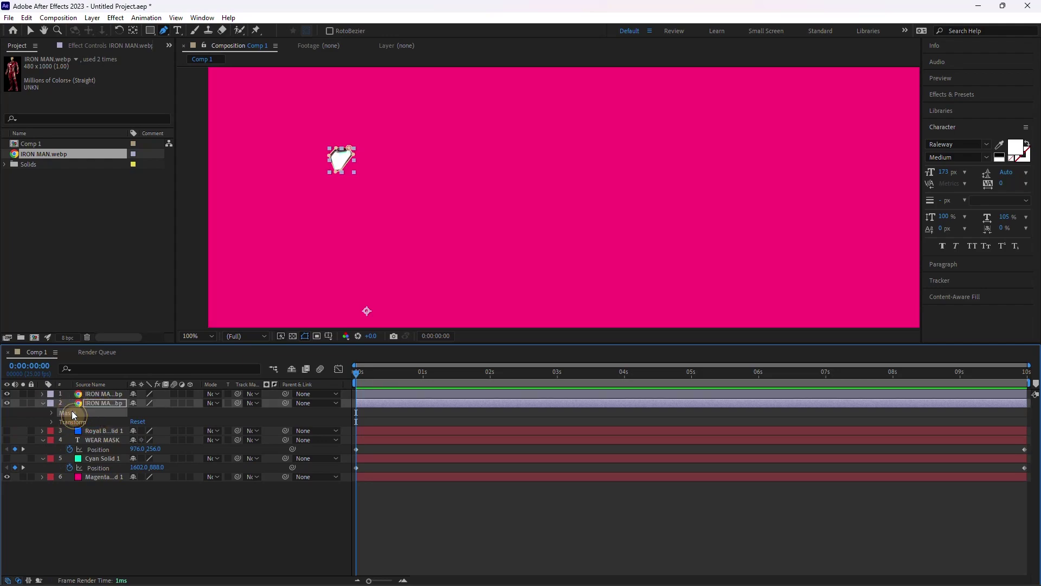
left_click(51, 413)
left_click(62, 422)
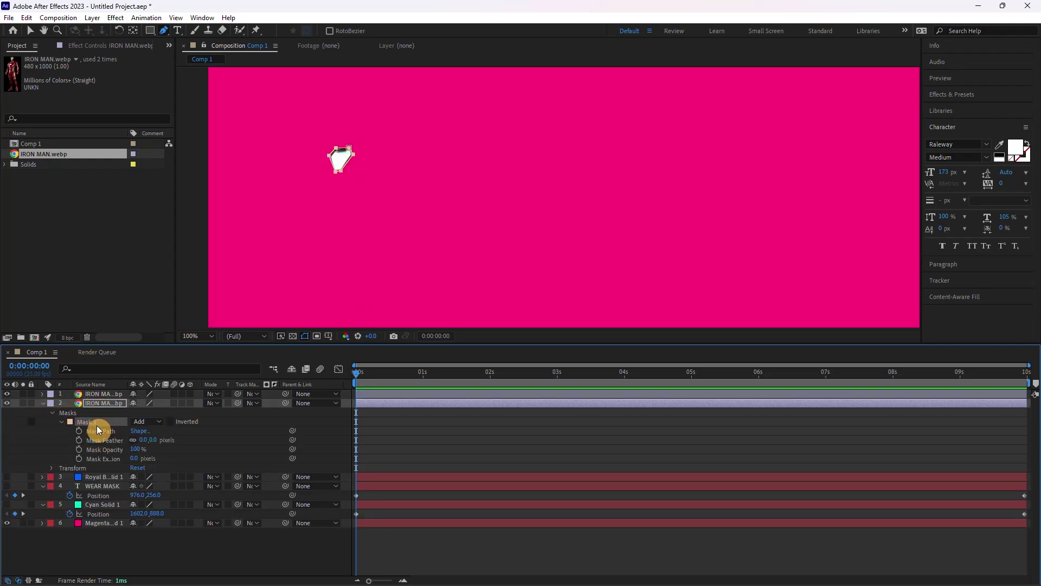
key("Delete")
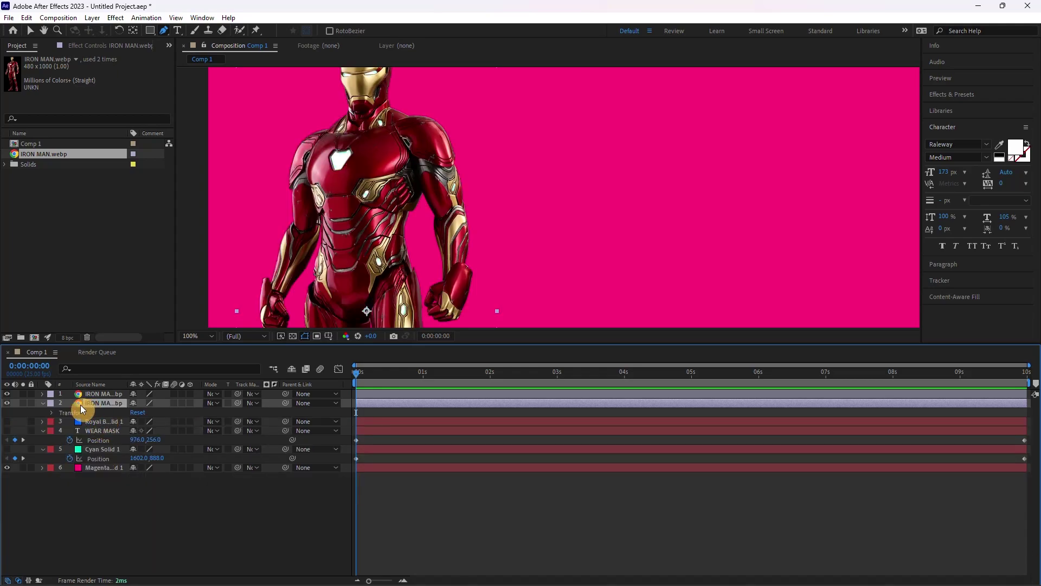
left_click(43, 404)
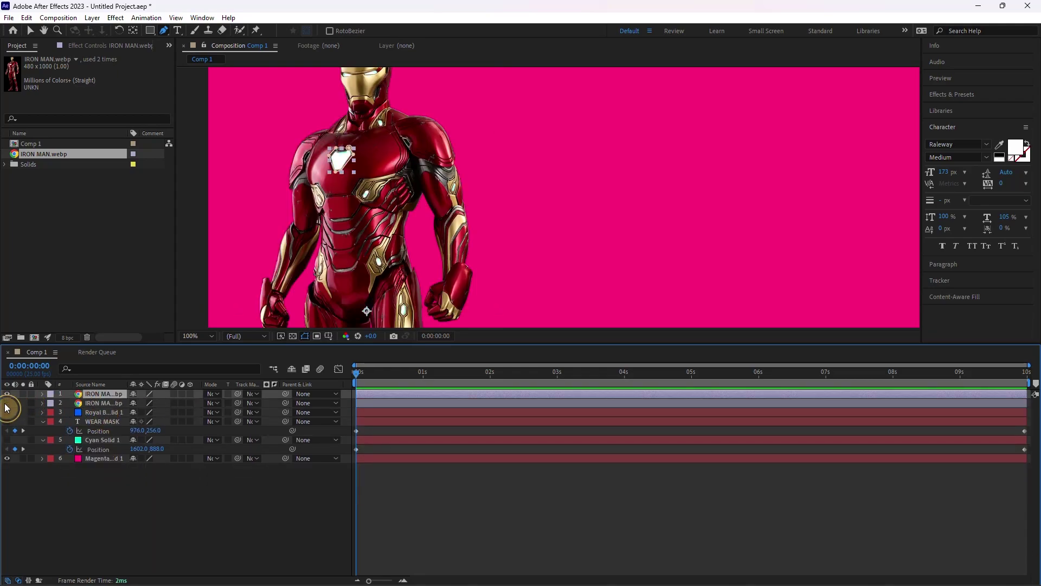
left_click(7, 403)
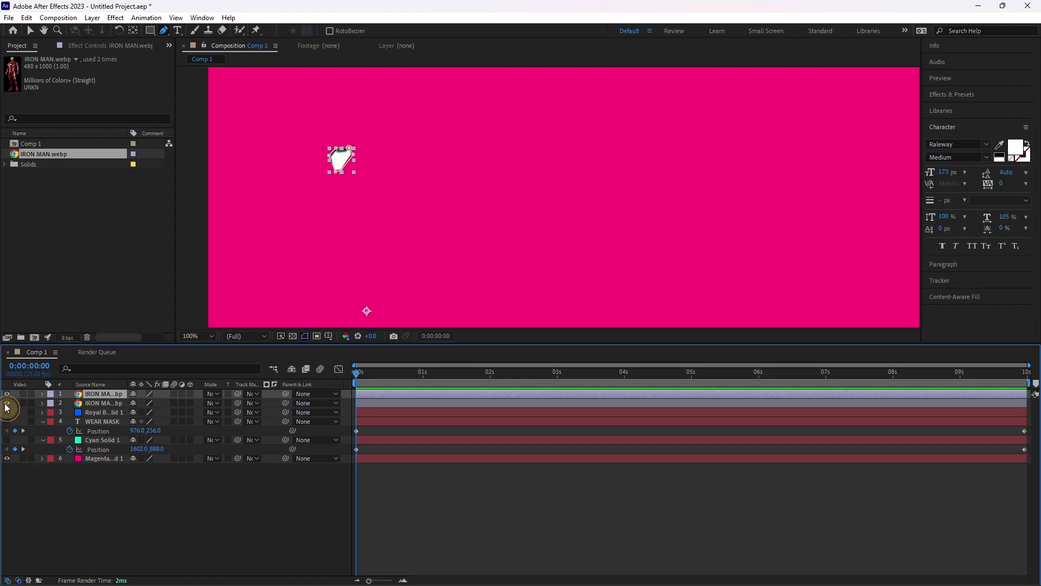
left_click(6, 404)
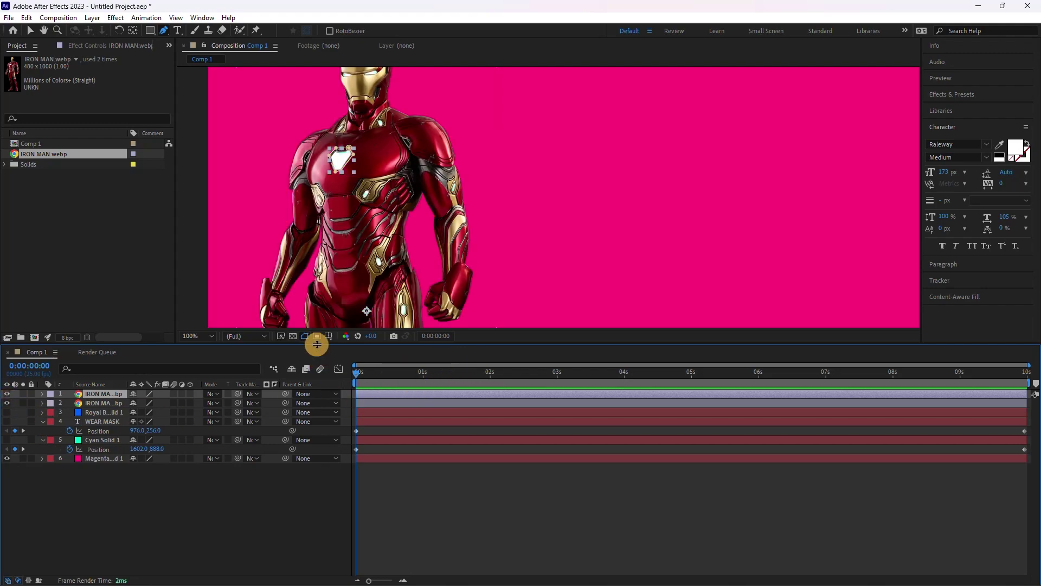
Set the top IRON MAN layer's Mask 1 feather to 5 pixels.
left_click_drag(319, 343, 319, 415)
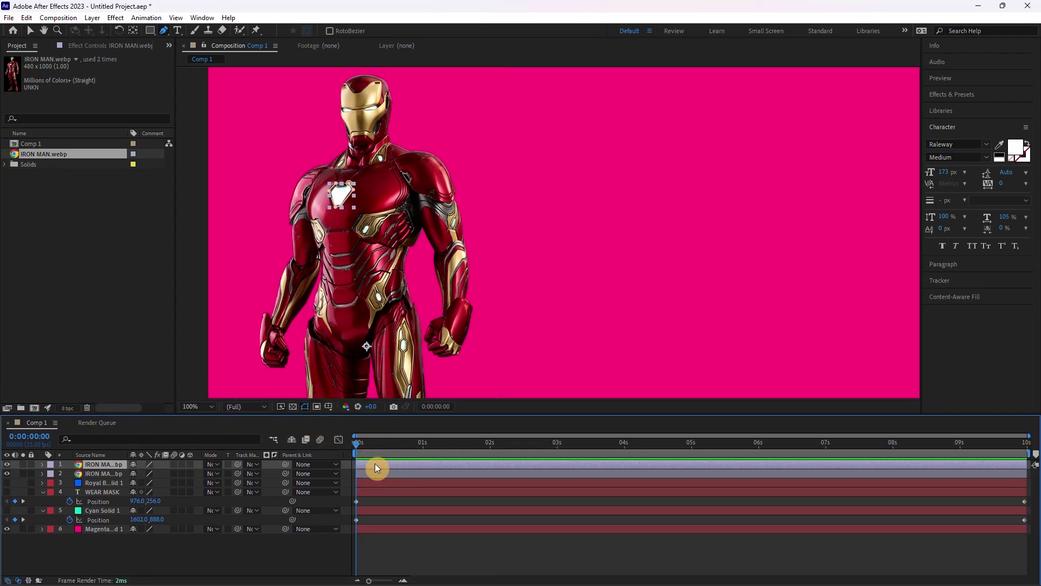
left_click(41, 465)
left_click(62, 483)
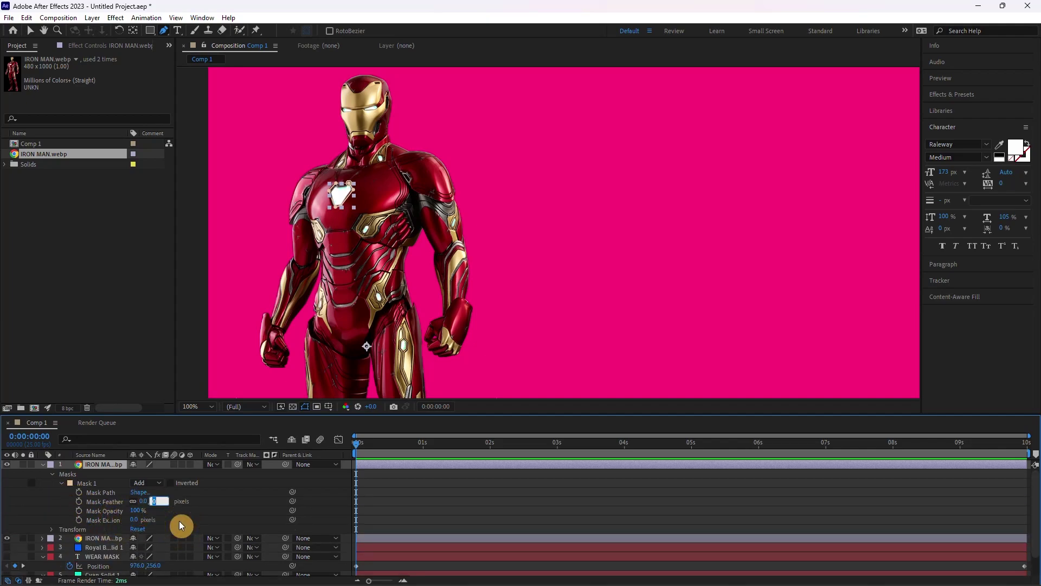
type("5")
key("Return")
left_click(407, 473)
left_click(370, 465)
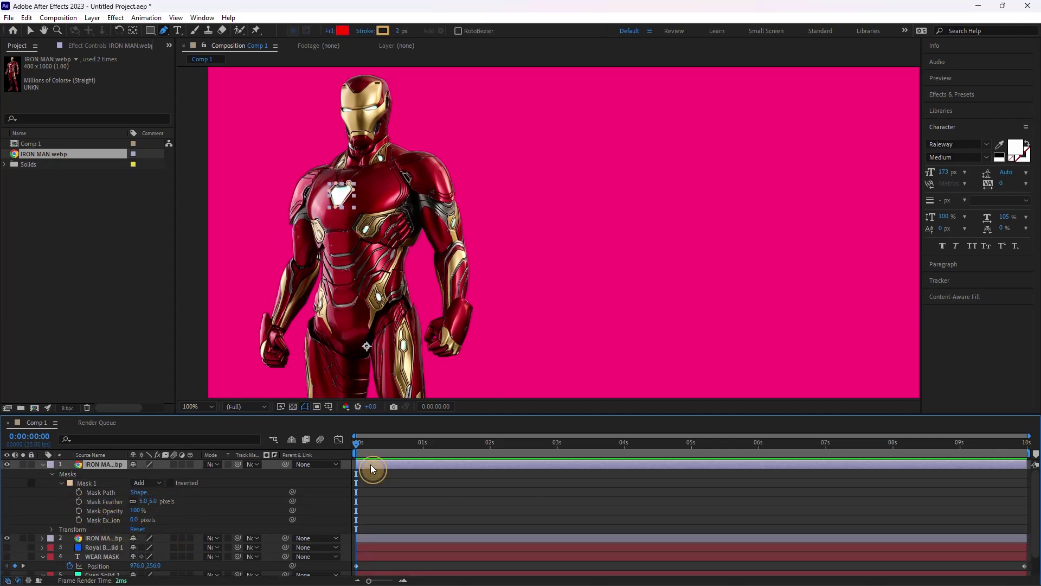
Apply Color Correction > Color Balance (HLS) to the arc reactor and set Hue to -66°.
left_click(122, 19)
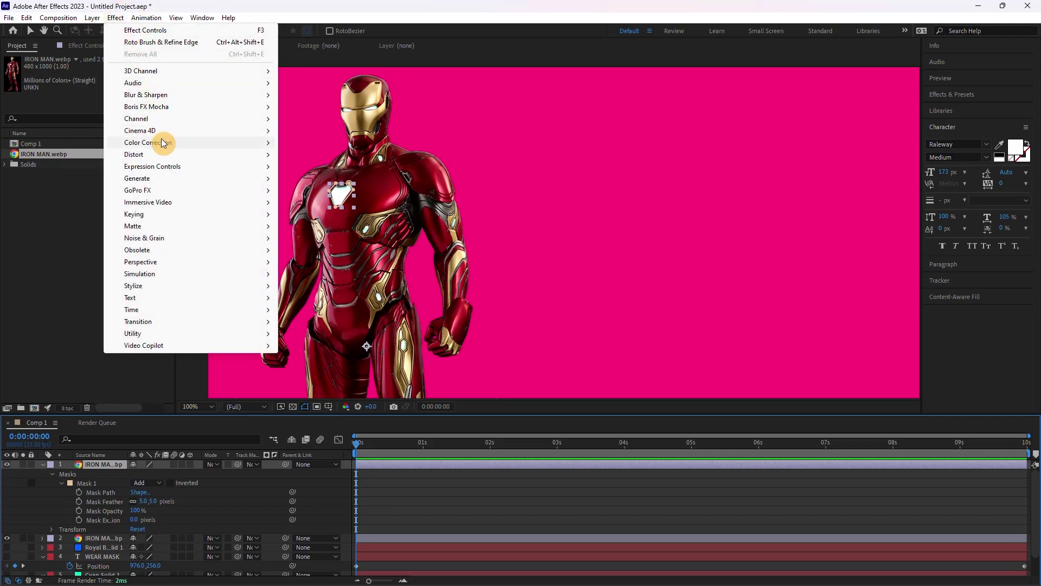
mouse_move(161, 143)
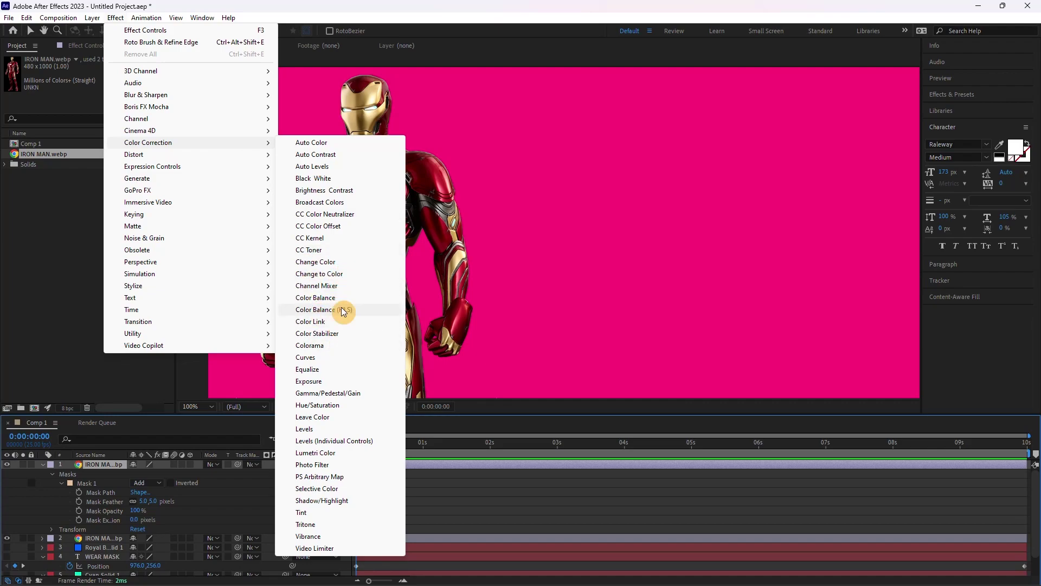
left_click(343, 310)
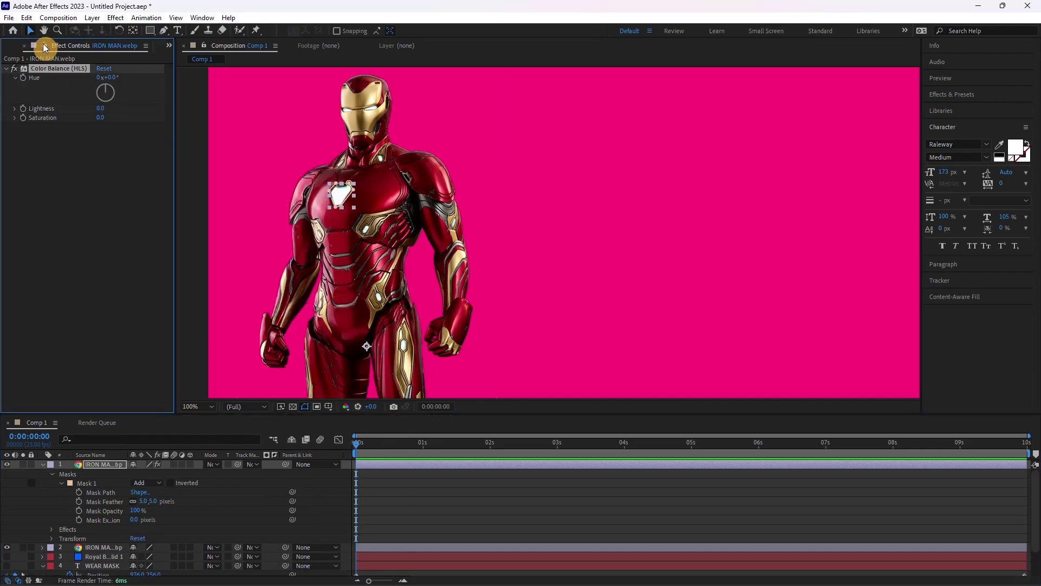
mouse_move(112, 77)
left_mouse_down()
mouse_move(238, 115)
mouse_move(99, 94)
mouse_move(83, 128)
mouse_move(233, 139)
mouse_move(144, 143)
mouse_move(293, 139)
mouse_move(186, 140)
mouse_move(255, 141)
mouse_move(203, 141)
mouse_move(265, 156)
mouse_move(155, 153)
mouse_move(192, 153)
left_mouse_up()
Reveal the Color Balance (HLS) properties of the arc reactor layer in the timeline.
left_click(425, 458)
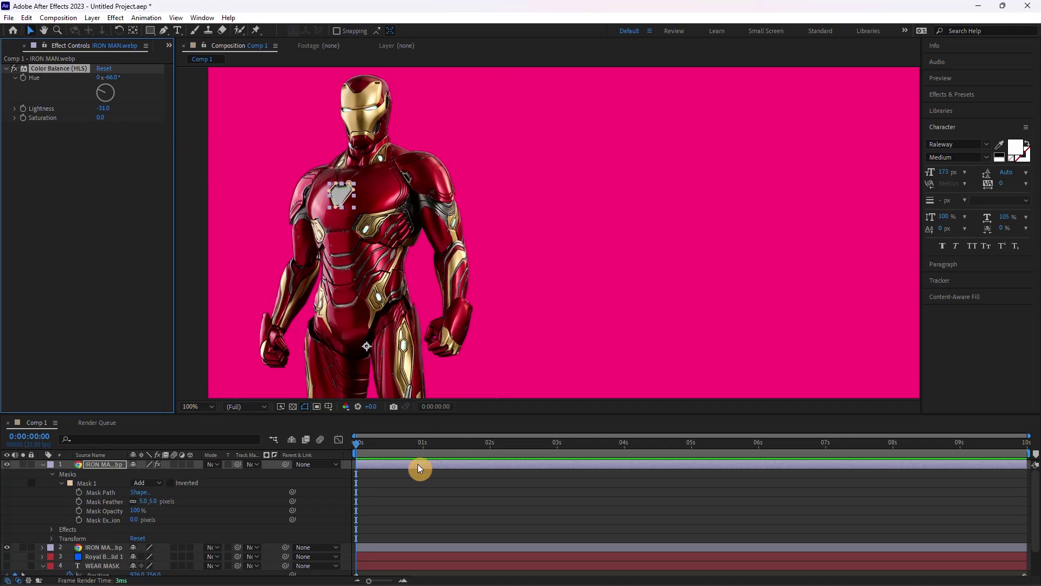
left_click(306, 456)
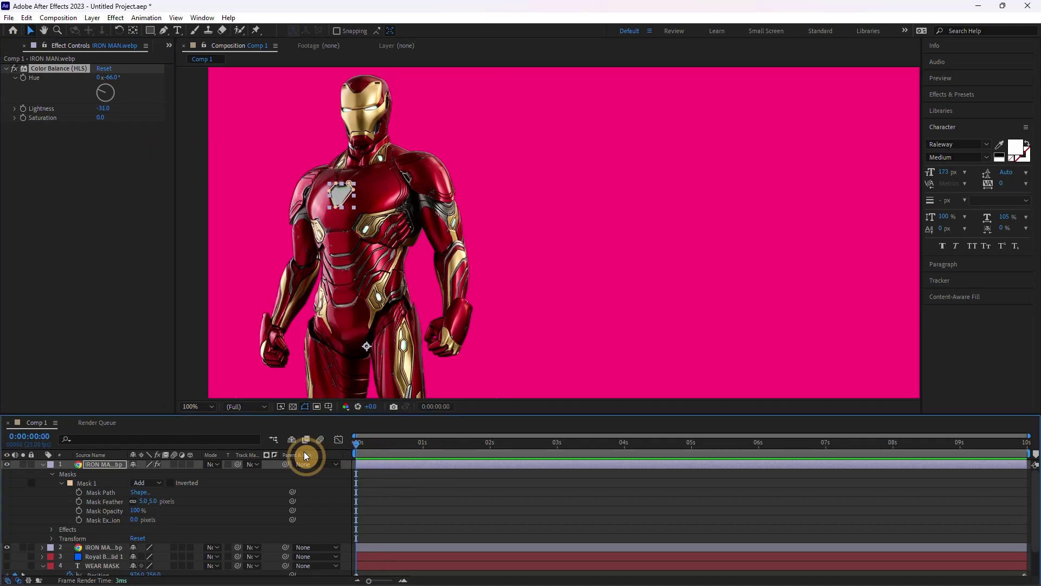
left_click(42, 465)
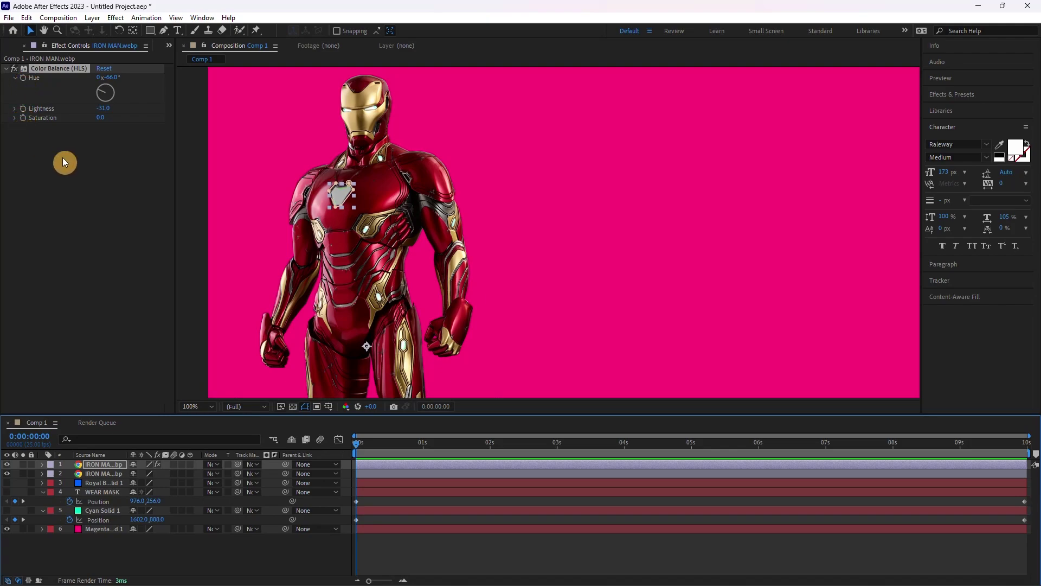
left_click(24, 112)
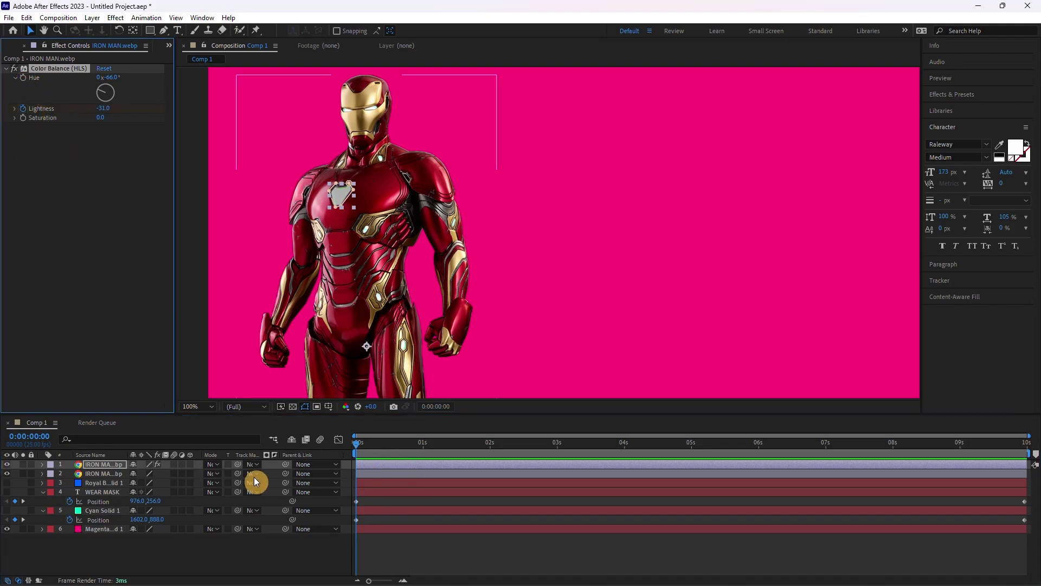
left_click(42, 464)
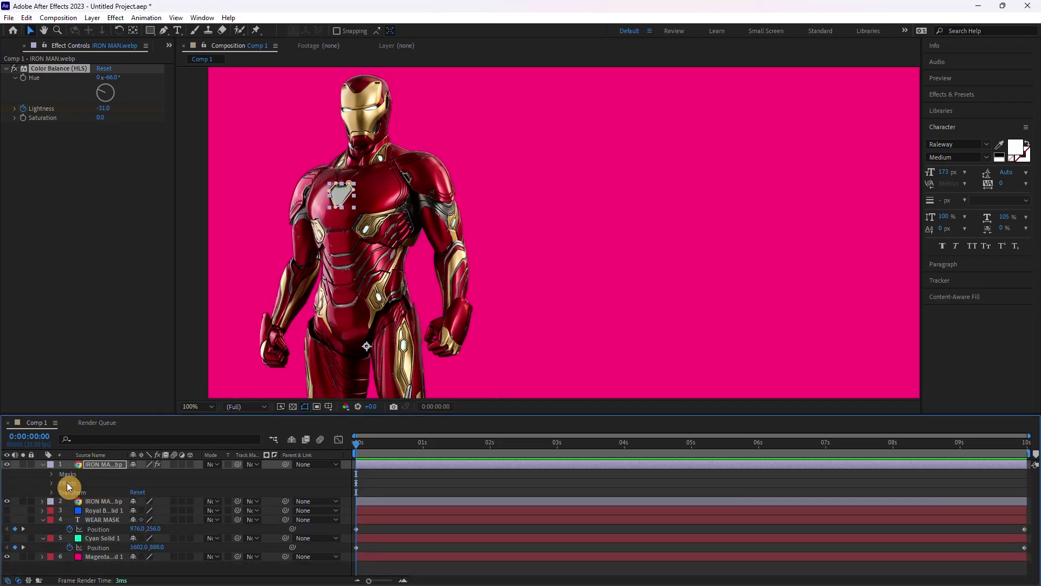
left_click(51, 484)
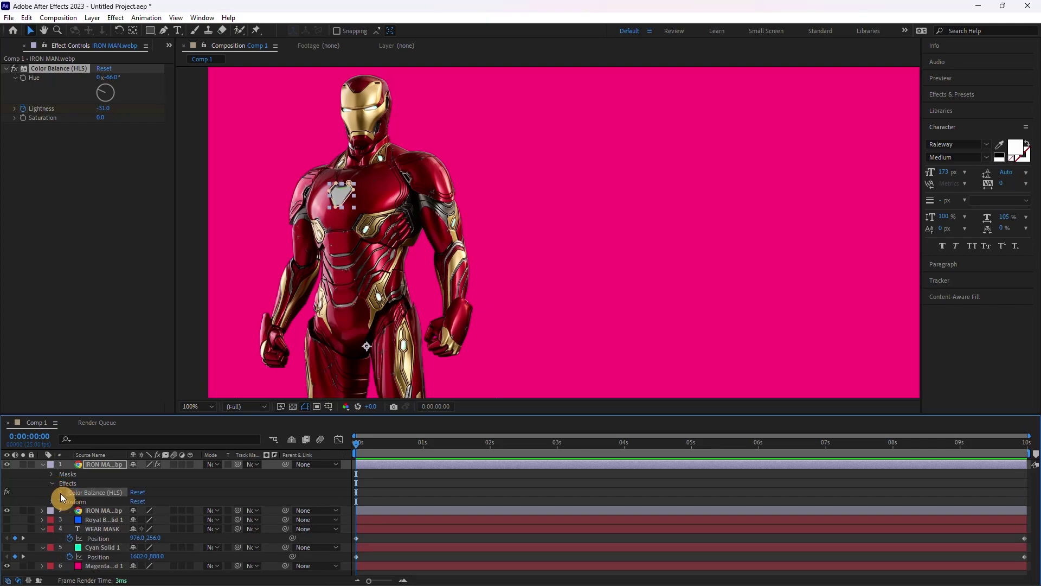
left_click(60, 493)
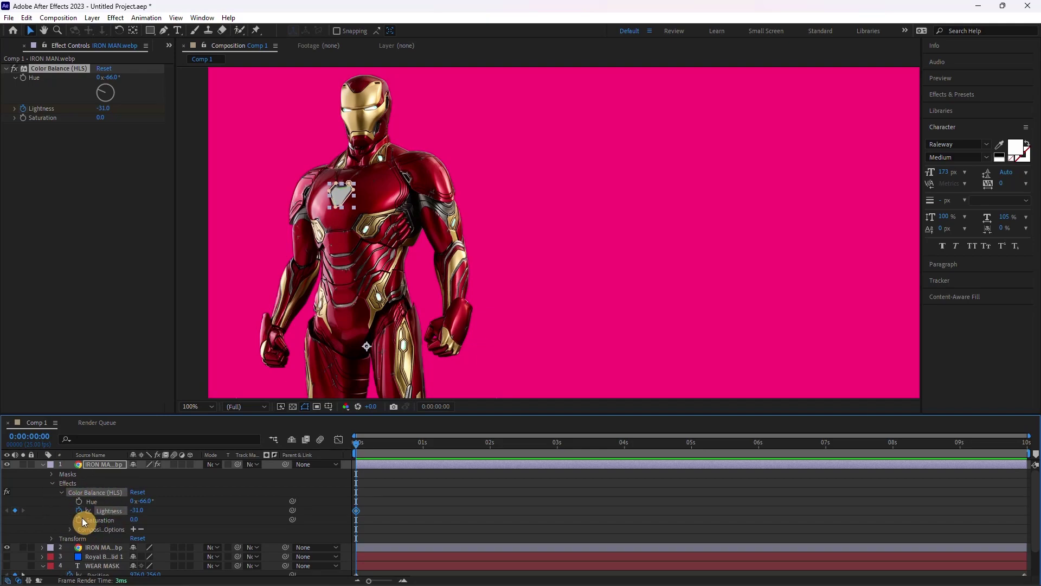
Keyframe Lightness alternating between 100 and dark values such as -68 every two frames.
left_click(361, 440)
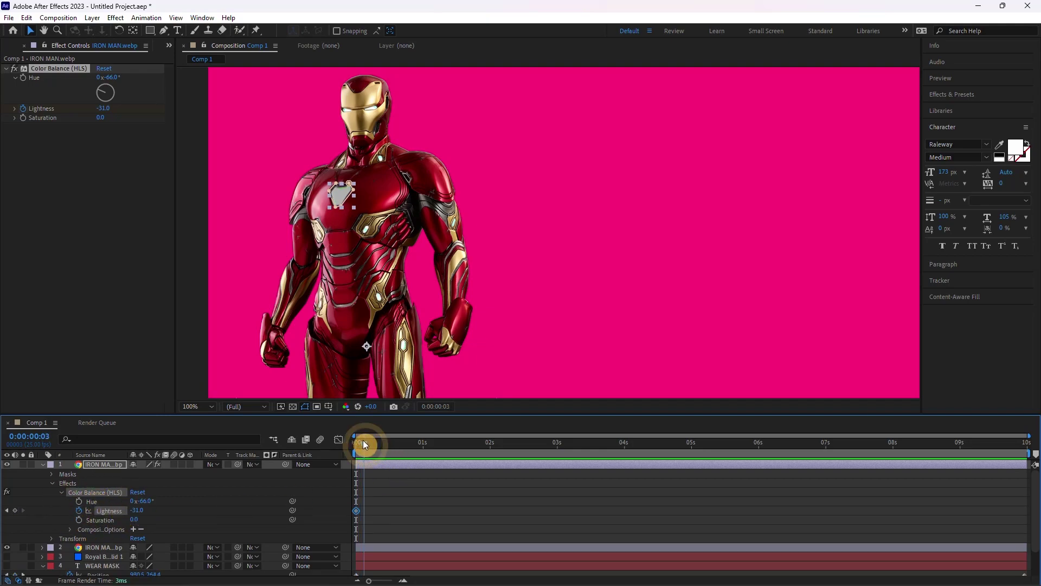
left_click_drag(138, 509, 272, 525)
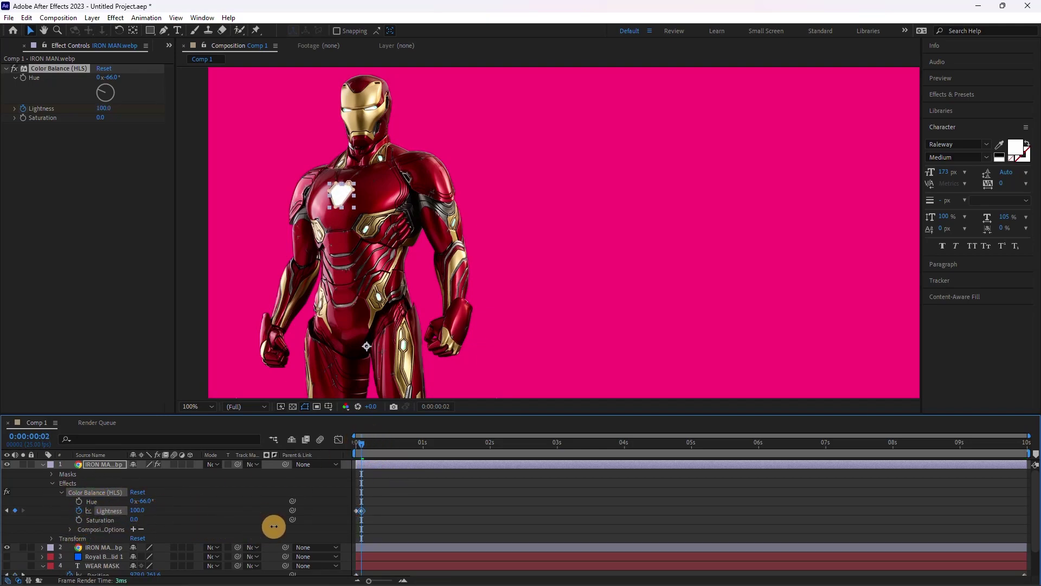
left_click(367, 440)
left_click_drag(137, 510, 22, 508)
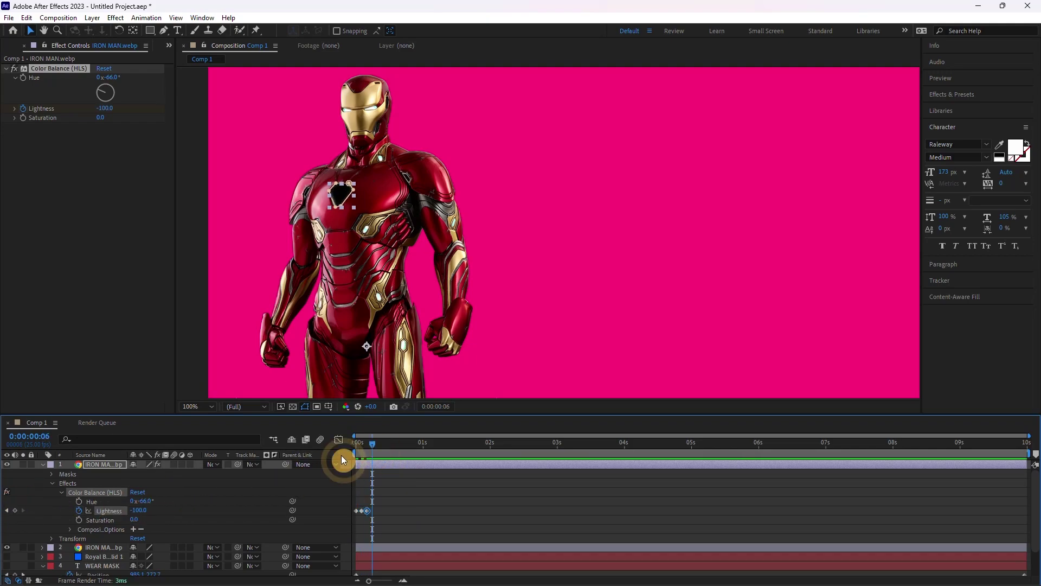
left_click_drag(138, 511, 350, 526)
left_click(378, 442)
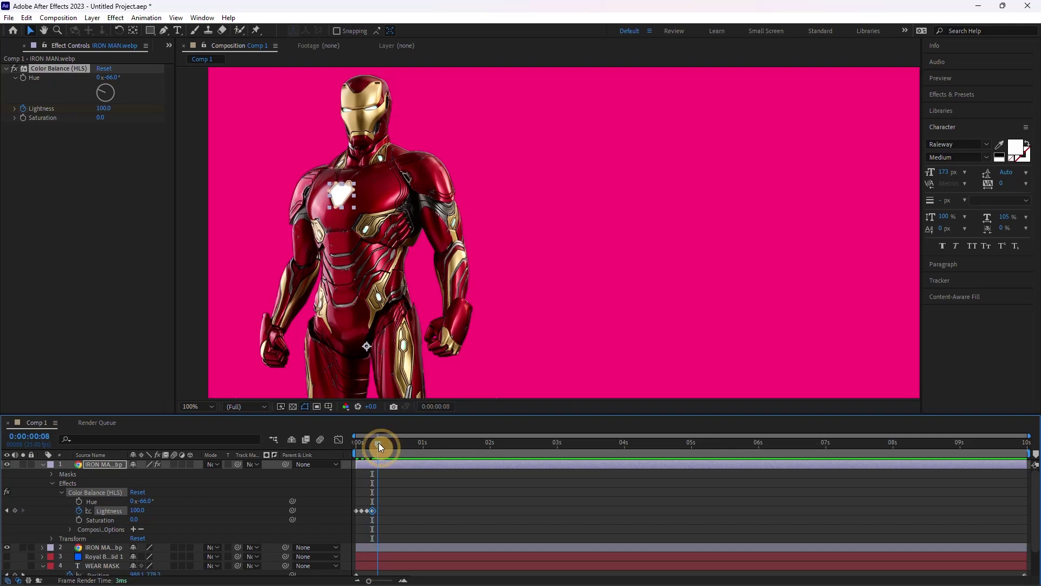
left_click_drag(138, 510, 40, 511)
left_click(380, 462)
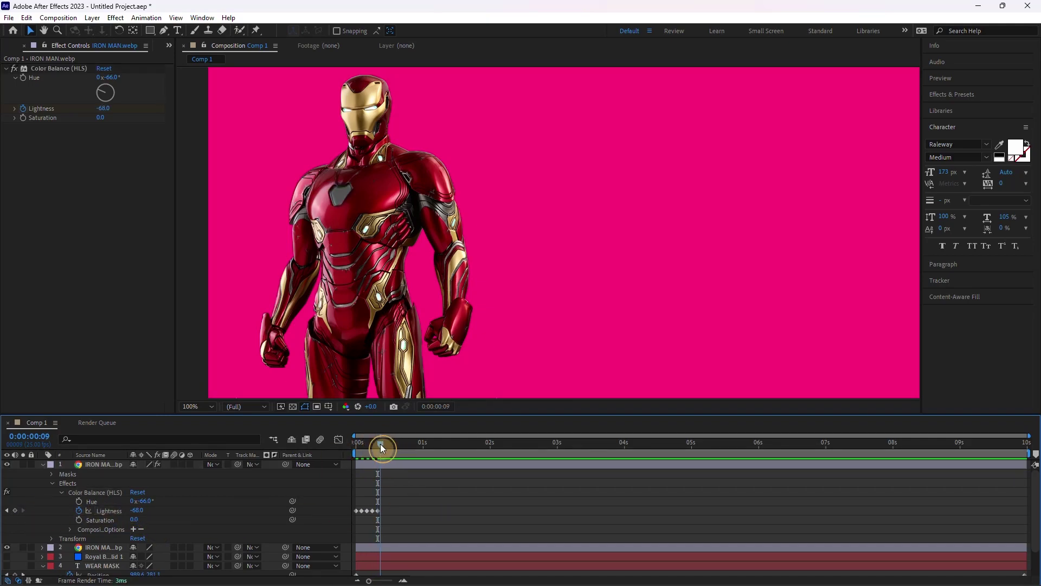
left_click_drag(137, 511, 273, 516)
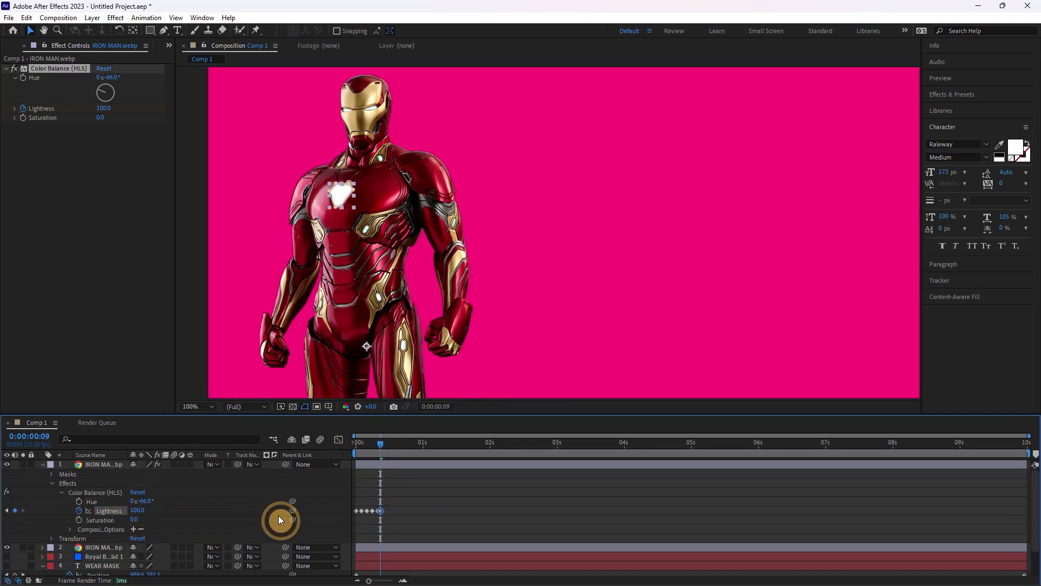
Select the Lightness flicker keyframes and paste repeated runs right after them.
left_click(381, 443)
left_click_drag(379, 444, 383, 443)
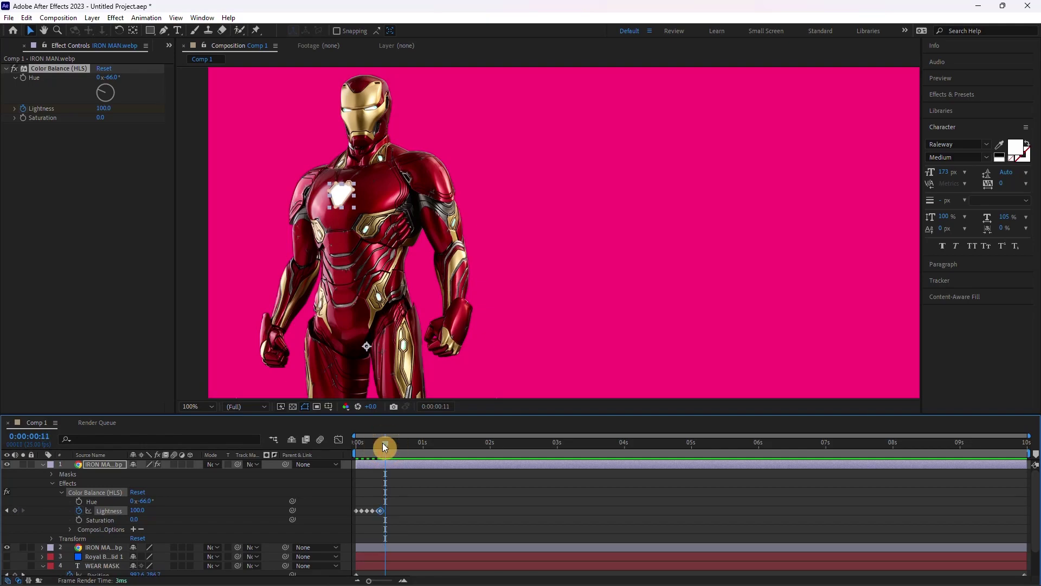
left_click_drag(421, 503, 317, 517)
left_click(402, 490)
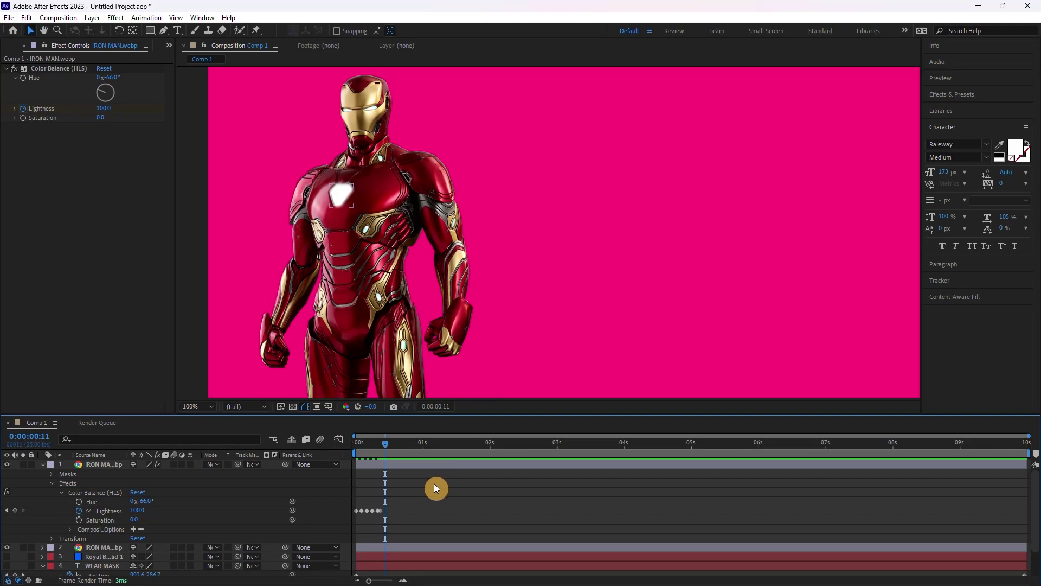
left_click(400, 464)
key("ctrl+v")
left_click_drag(409, 444, 414, 444)
key("ctrl+v")
left_click(441, 446)
left_click(433, 510)
left_click_drag(433, 510, 345, 521)
key("ctrl+v")
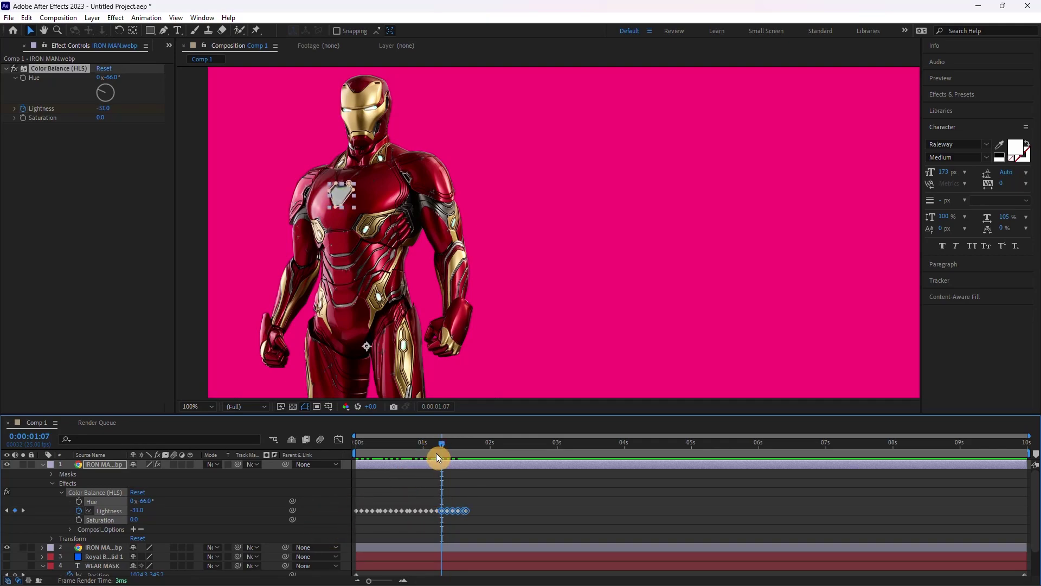
key("ctrl+z")
Paste more flicker runs around 2:15, 3:24 and 5:08, then preview the flickering reactor.
left_click_drag(458, 495, 324, 530)
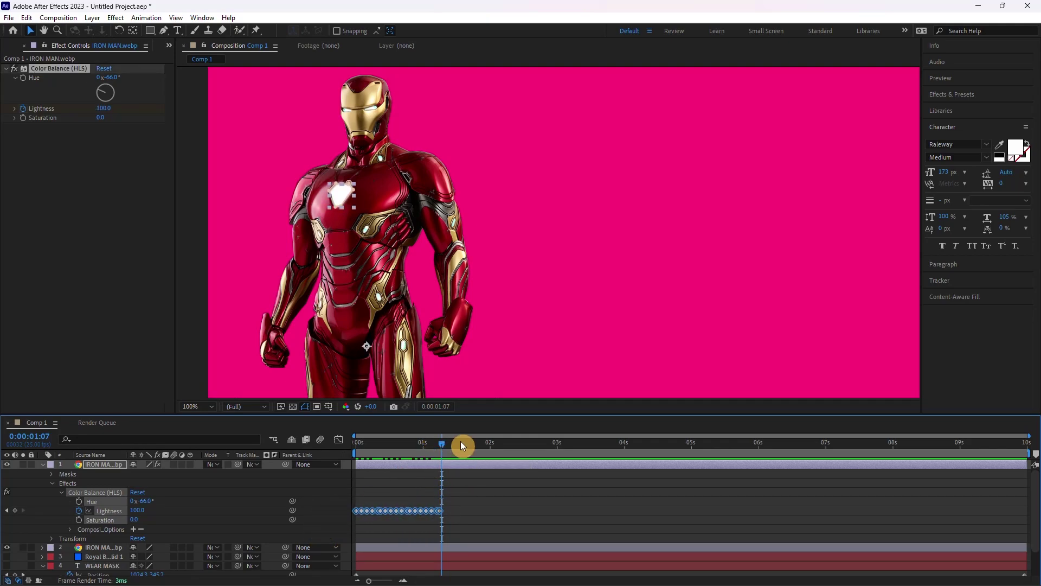
left_click(446, 445)
key("ctrl+v")
left_click_drag(445, 446, 621, 454)
left_click(530, 449)
key("ctrl+v")
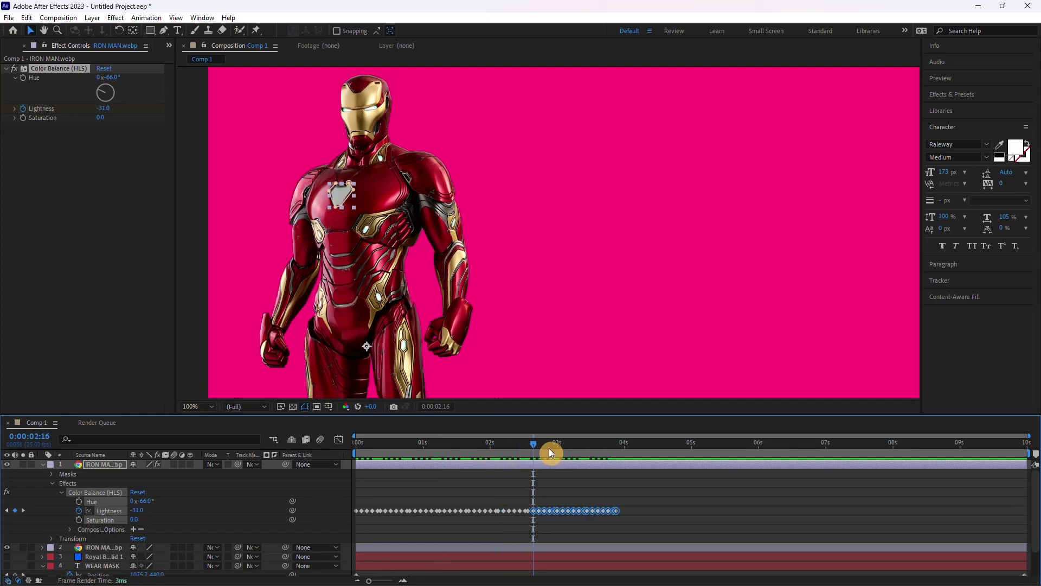
left_click(620, 454)
key("ctrl+v")
mouse_move(695, 445)
left_mouse_down()
mouse_move(721, 449)
mouse_move(135, 454)
left_mouse_up()
key("ctrl+v")
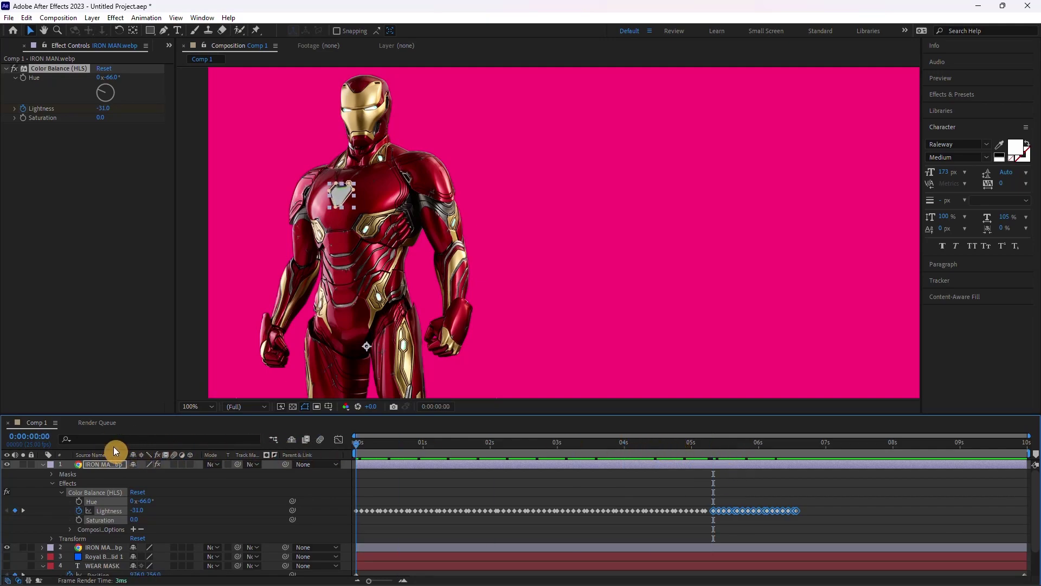
key("space")
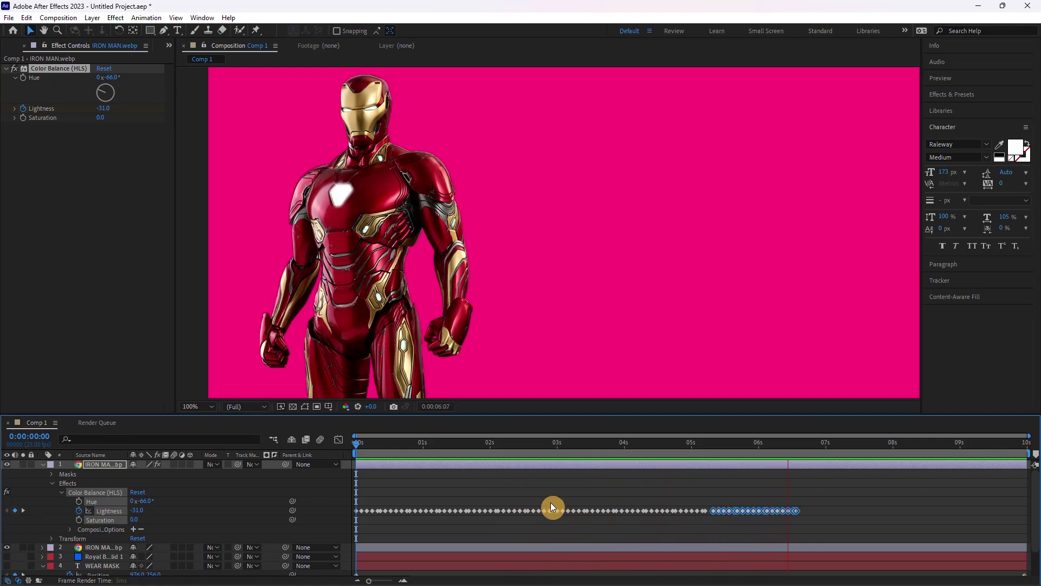
key("space")
Collapse the arc reactor layer's properties and set the viewer magnification to Fit.
left_click(42, 464)
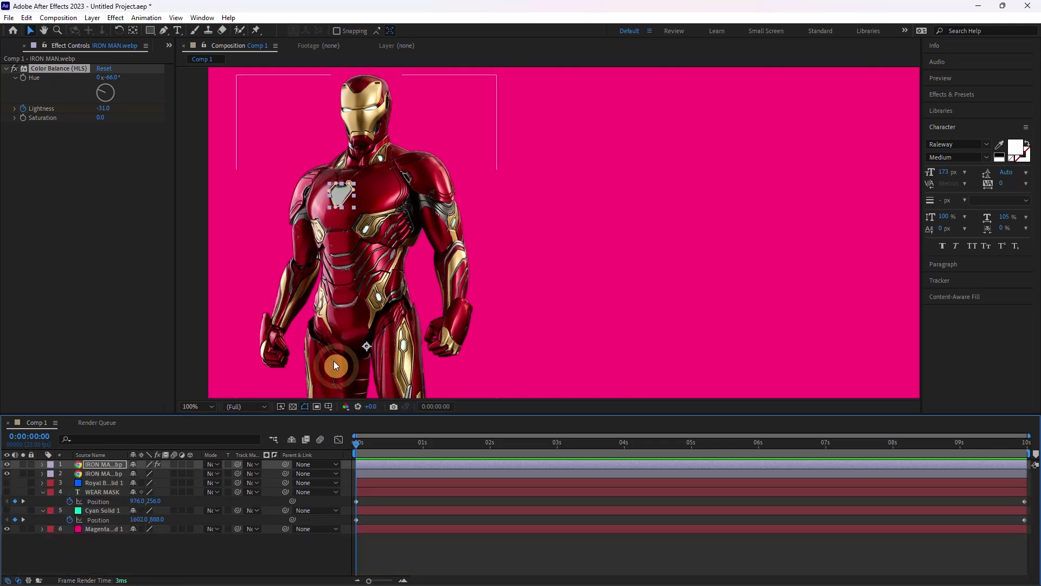
left_click(210, 407)
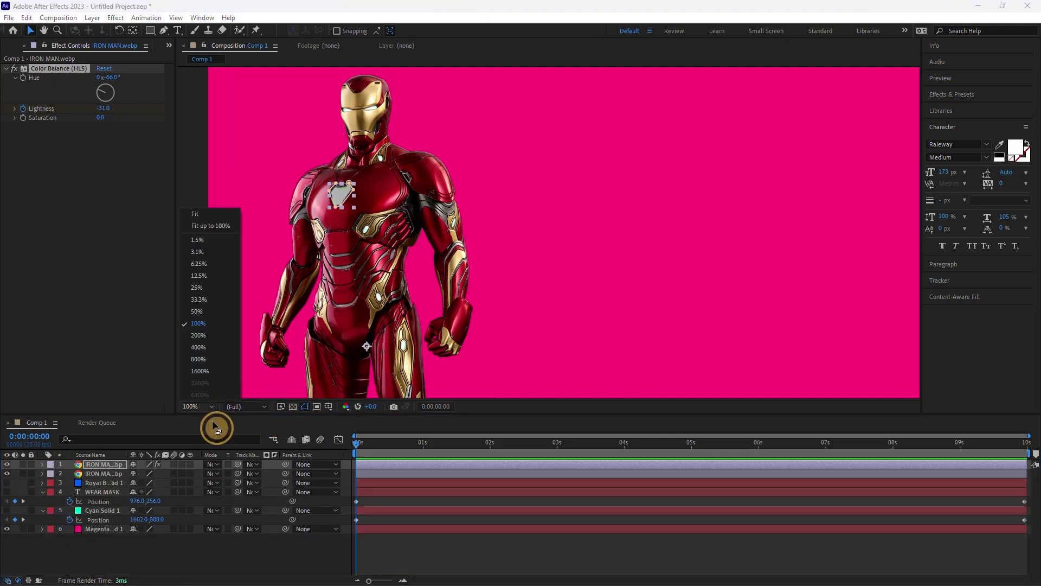
left_click(203, 220)
Show the full Iron Man layer's Position, try moving it down, then undo that move.
left_click(381, 472)
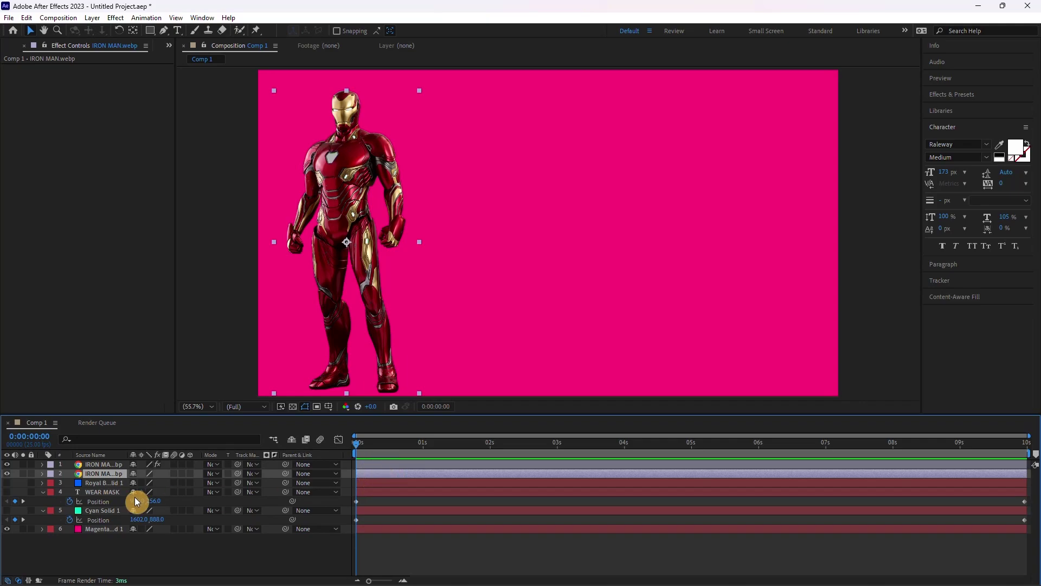
key("p")
left_click_drag(148, 482, 407, 490)
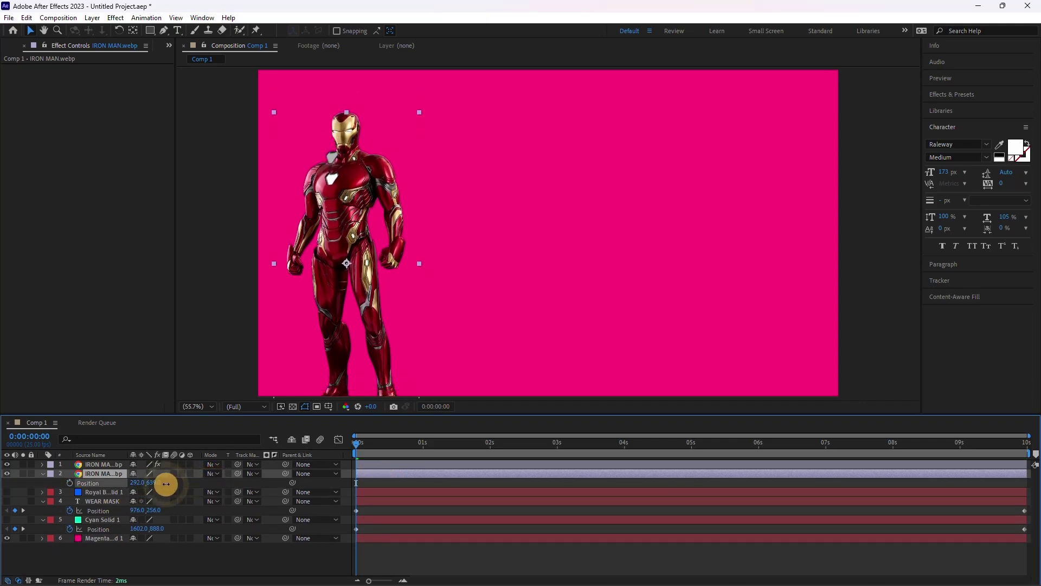
left_click_drag(380, 444, 537, 455)
key("ctrl+z")
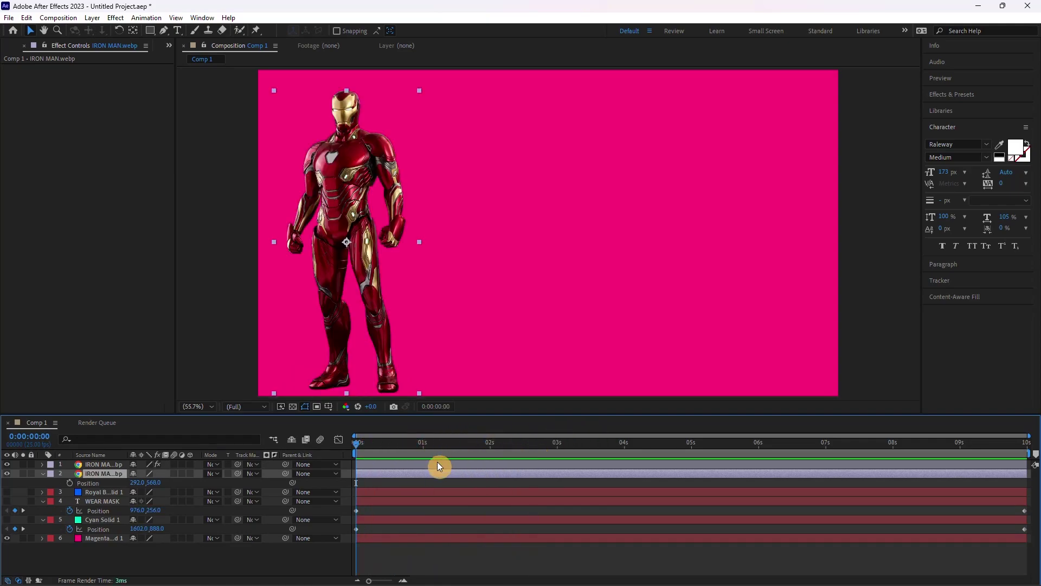
Reselect the arc reactor layer and pick-whip it toward the full Iron Man layer as its parent.
left_click(380, 465)
left_click(376, 473)
left_click(372, 465)
left_click(373, 473)
left_click(372, 468)
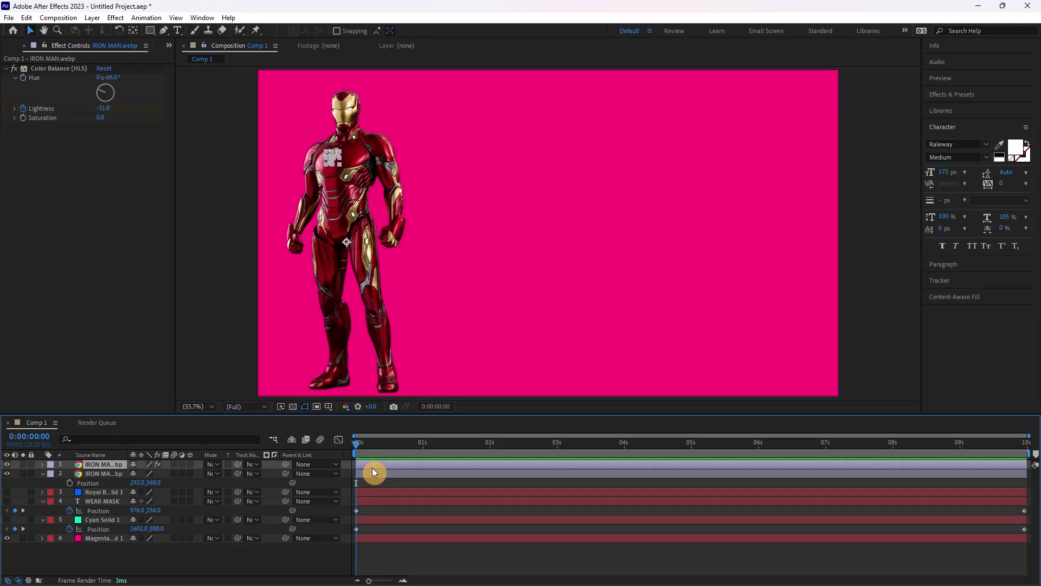
left_click(382, 482)
left_click(375, 464)
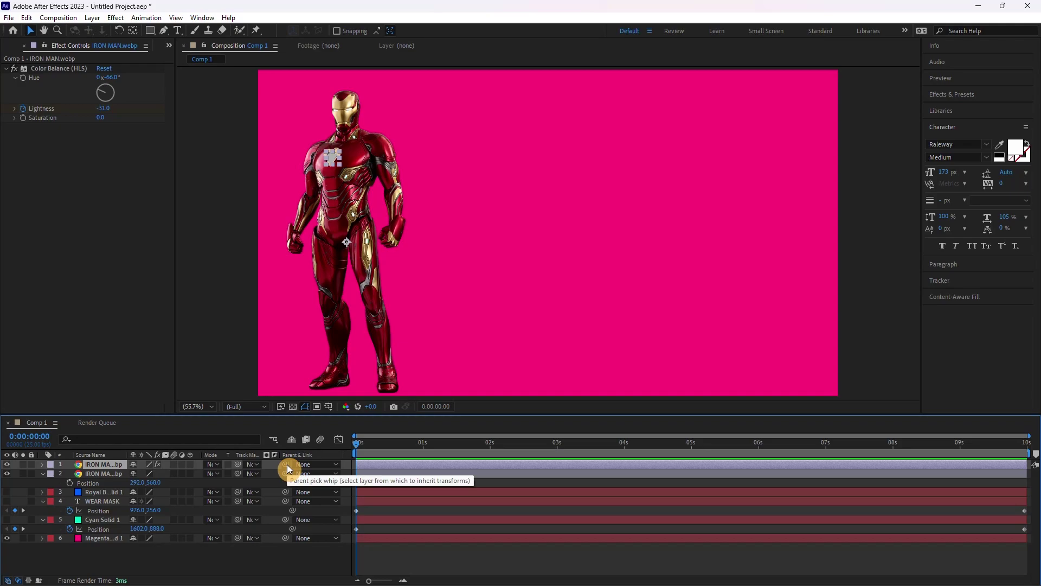
left_click_drag(286, 465, 100, 474)
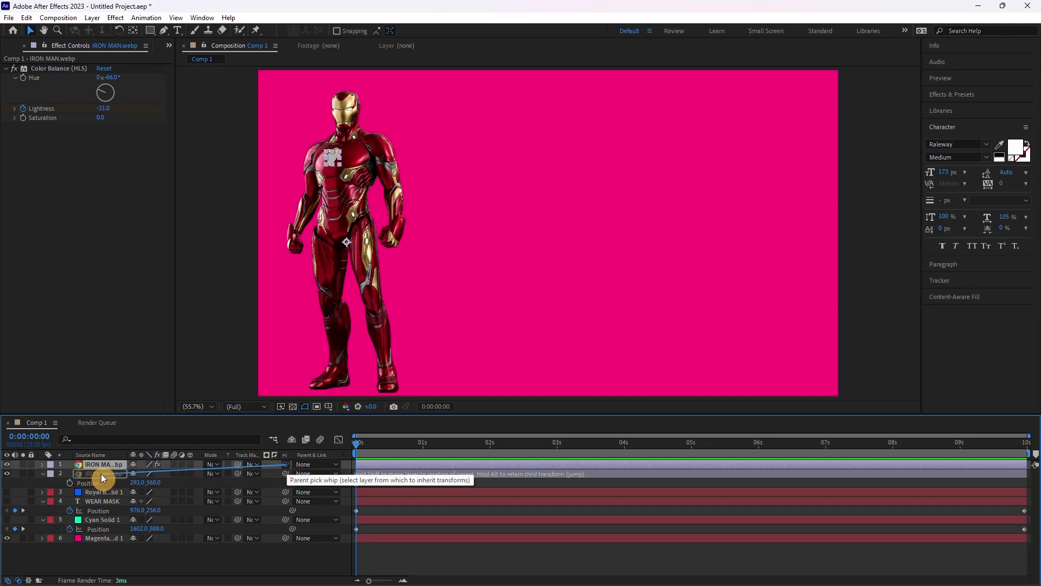
Parent the glow layer to Iron Man and nudge Iron Man's Position to 292,580.
left_click_drag(102, 474, 112, 477)
left_click(381, 480)
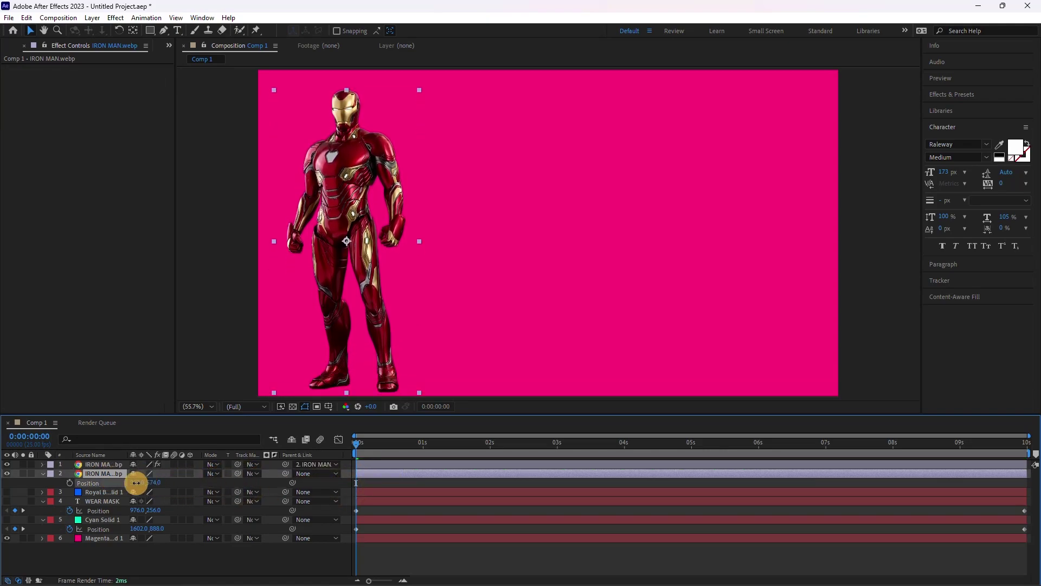
mouse_move(157, 484)
left_mouse_down()
mouse_move(144, 482)
mouse_move(161, 482)
left_mouse_up()
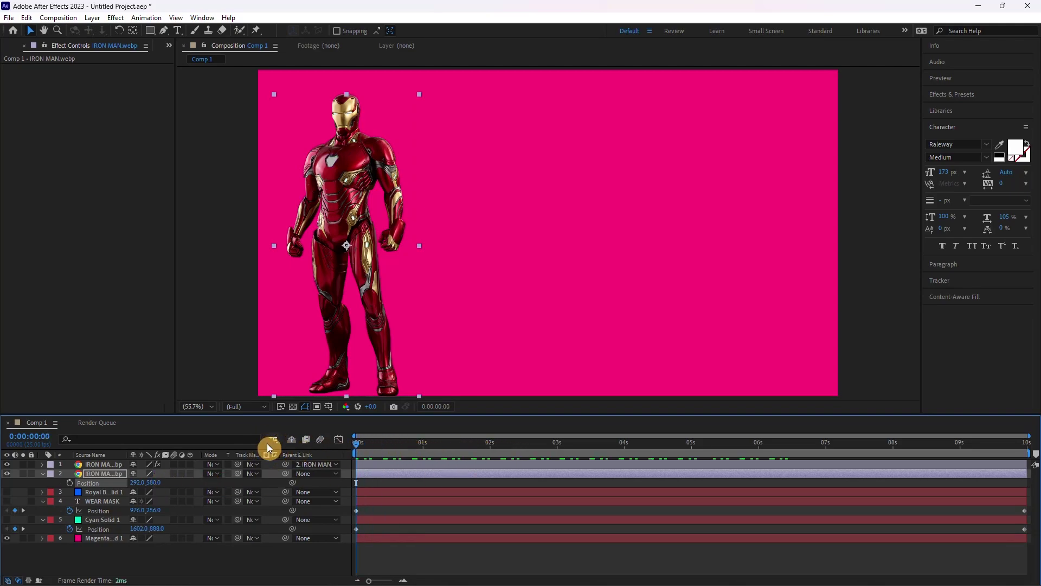
left_click(42, 473)
key("p")
Slide Iron Man to the right at 10s for an end keyframe and preview the parented slide.
left_click(1030, 448)
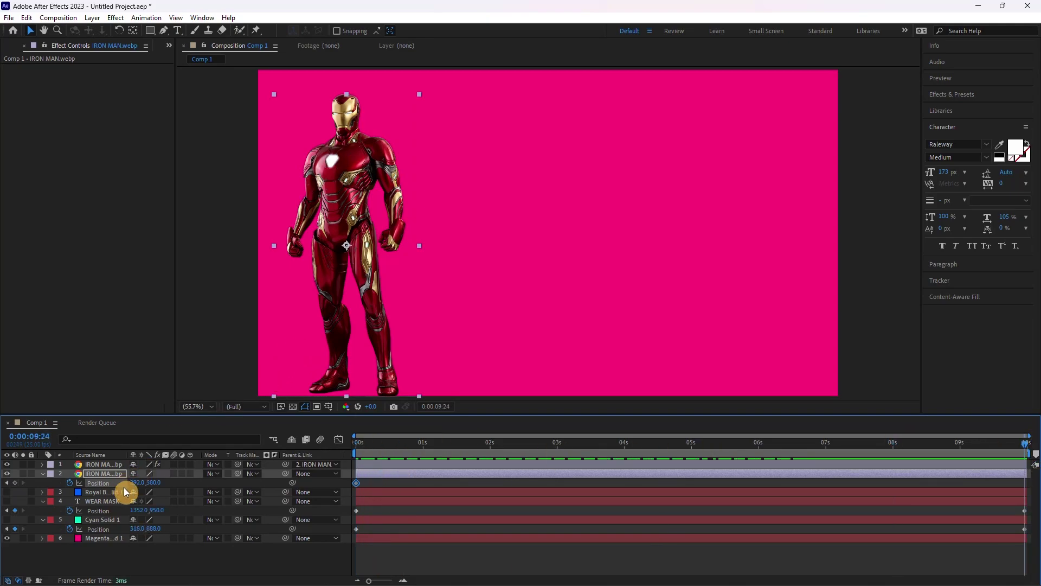
left_click_drag(140, 482, 892, 512)
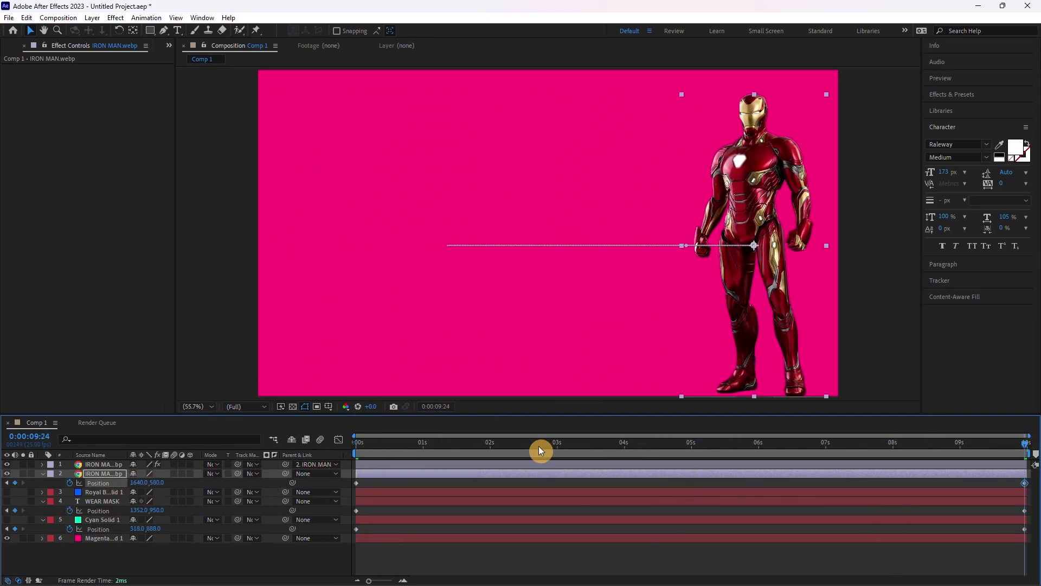
key("space")
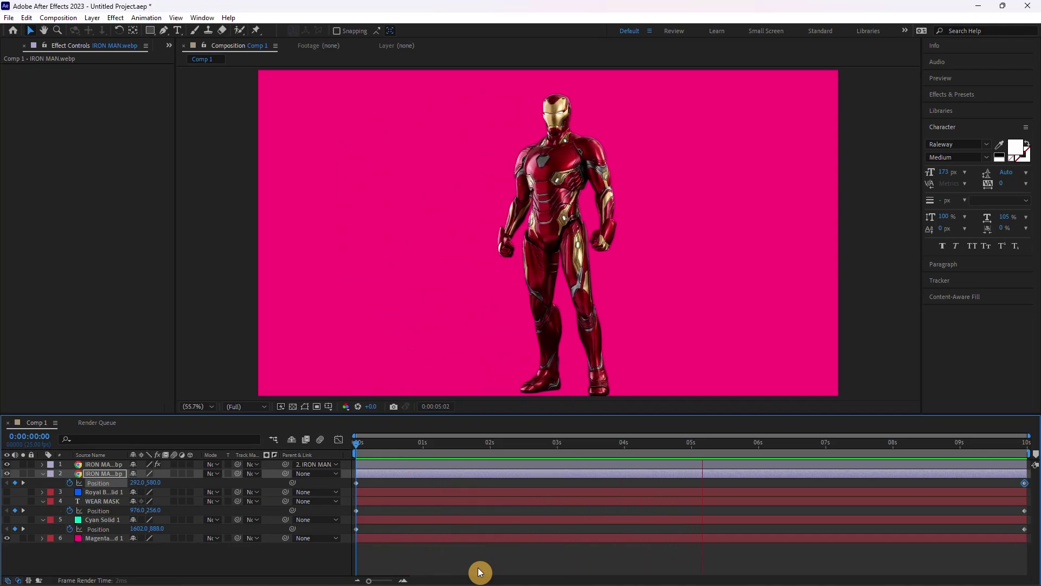
key("End")
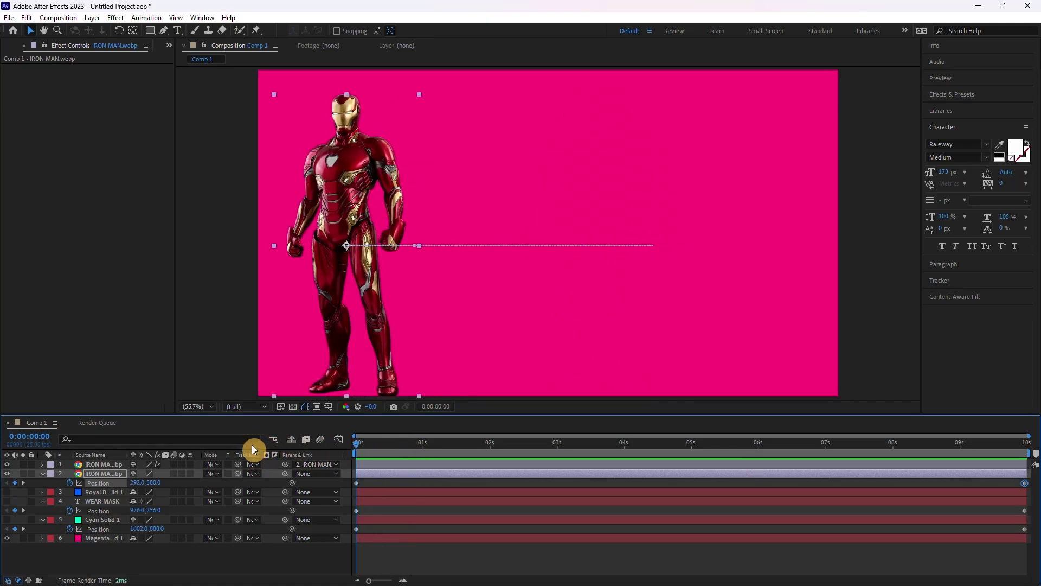
key("Home")
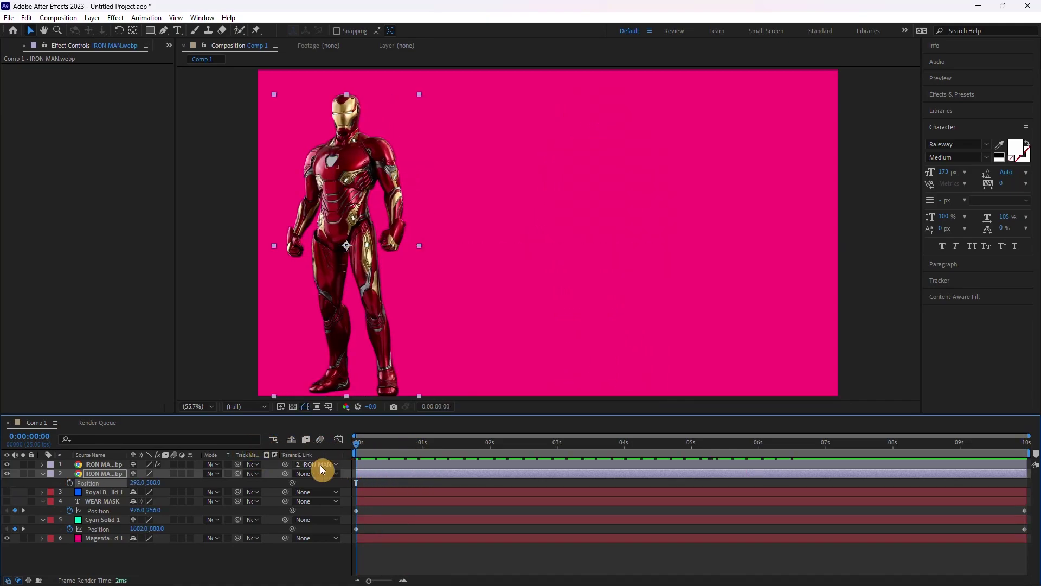
Set the glow layer's Parent back to None and select both Iron Man layers together.
left_click(322, 465)
left_click(319, 475)
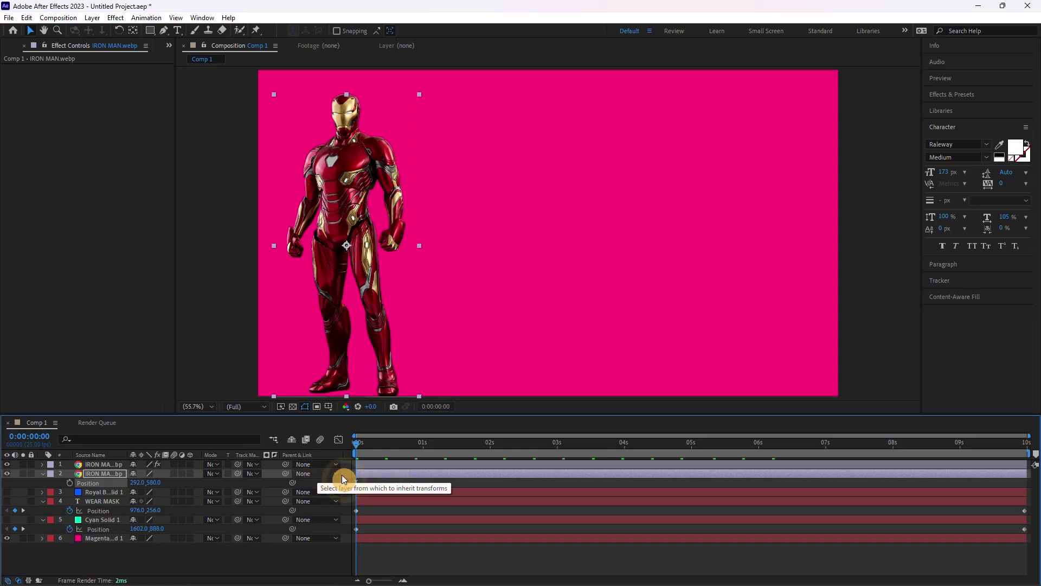
left_click(378, 545)
left_click(379, 475)
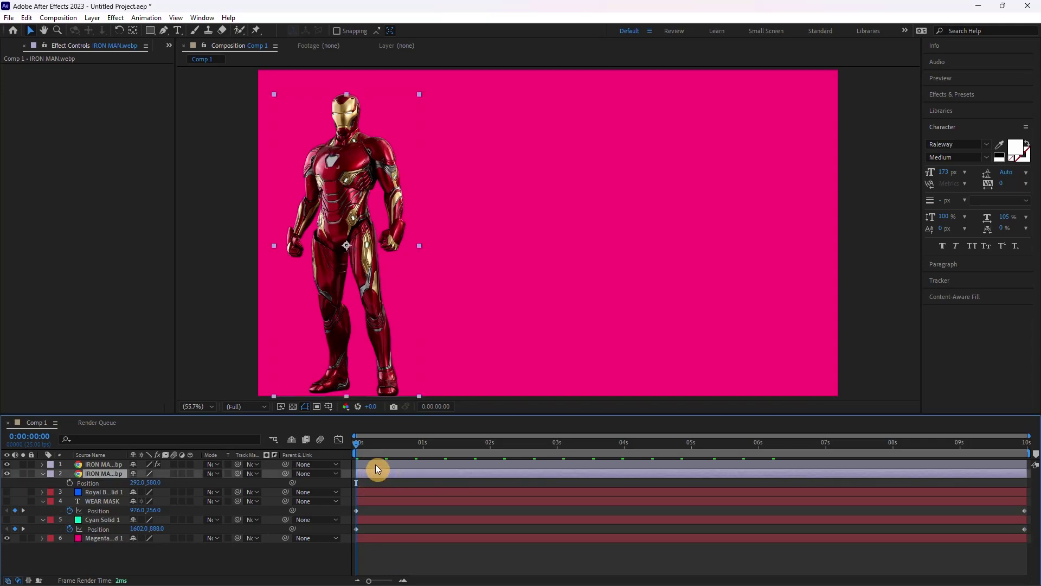
left_click(378, 469, "ctrl")
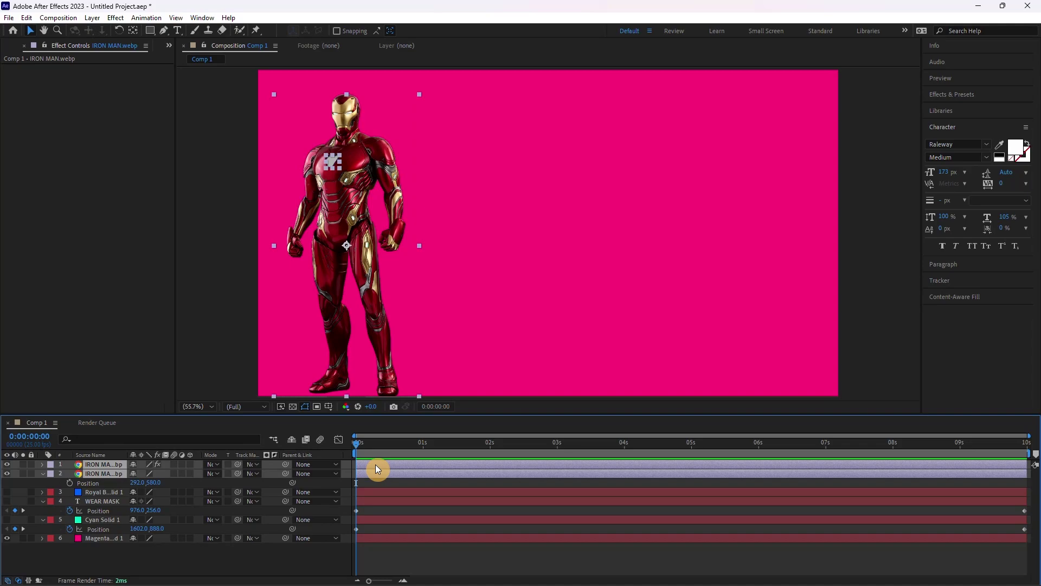
Pre-compose both selected Iron Man layers into Pre-comp 1, moving all attributes into it.
right_click(378, 469)
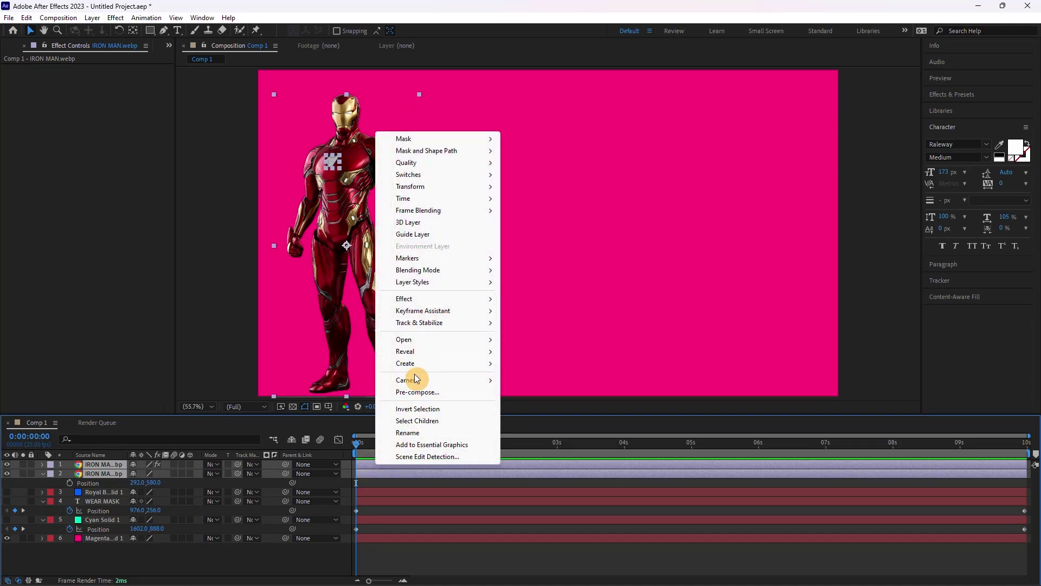
left_click(415, 392)
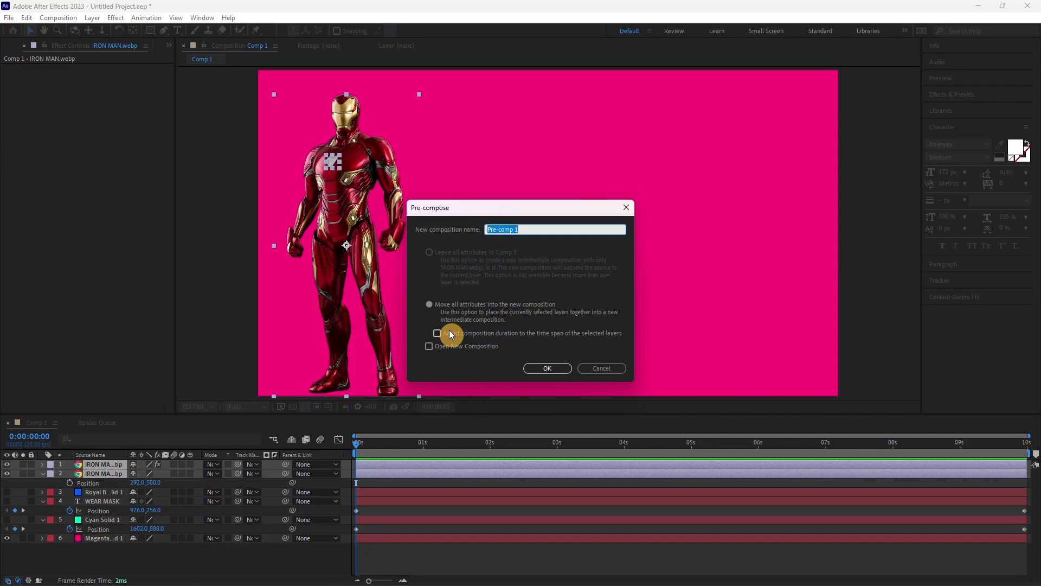
left_click(429, 307)
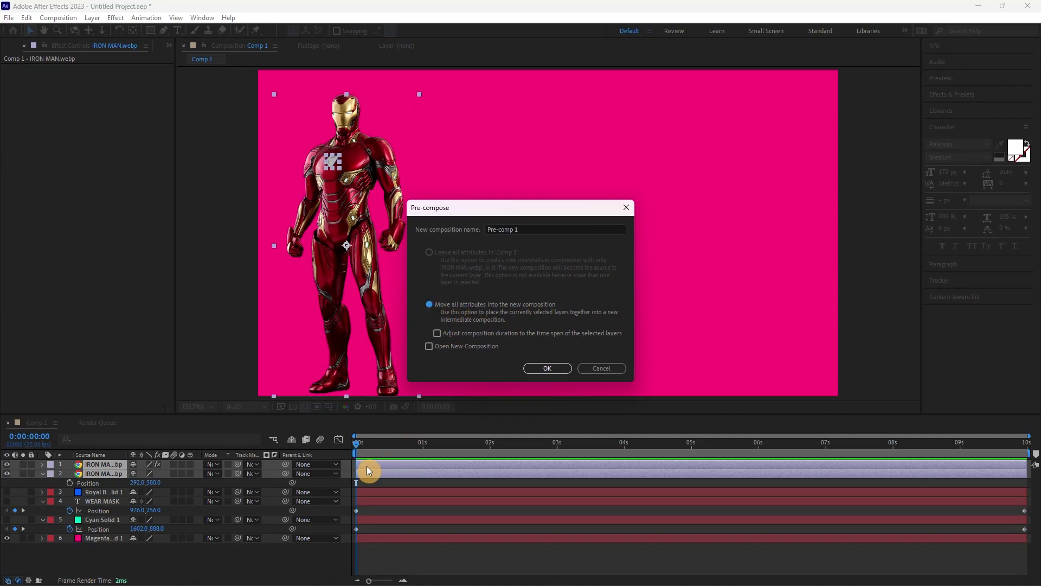
left_click(545, 369)
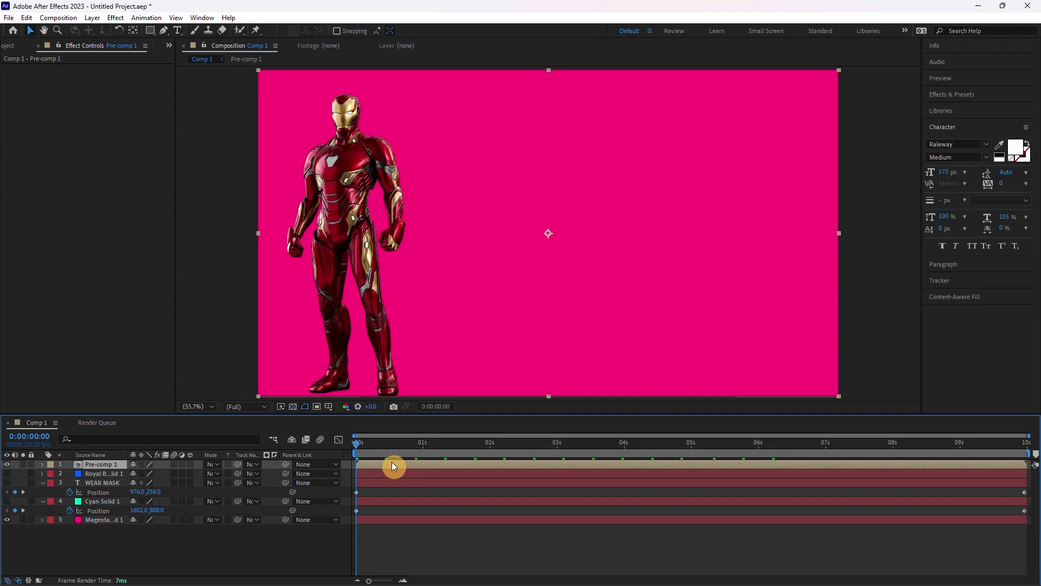
Keyframe Pre-comp 1's Position from 861,540 at 0s to 2320,540 at 10s and preview.
key("p")
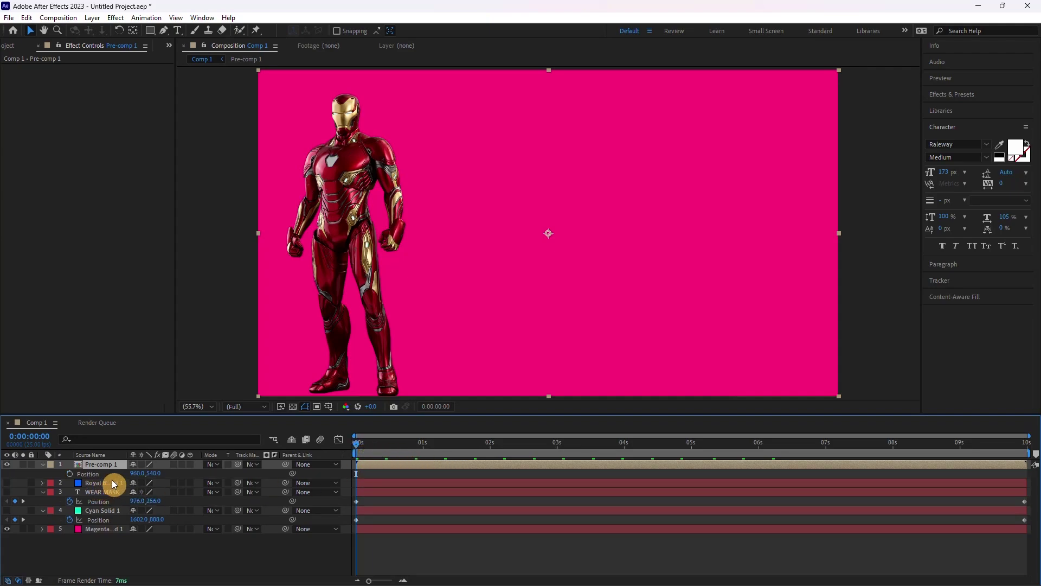
left_click_drag(141, 472, 107, 486)
left_click(69, 473)
left_click_drag(423, 452, 1026, 451)
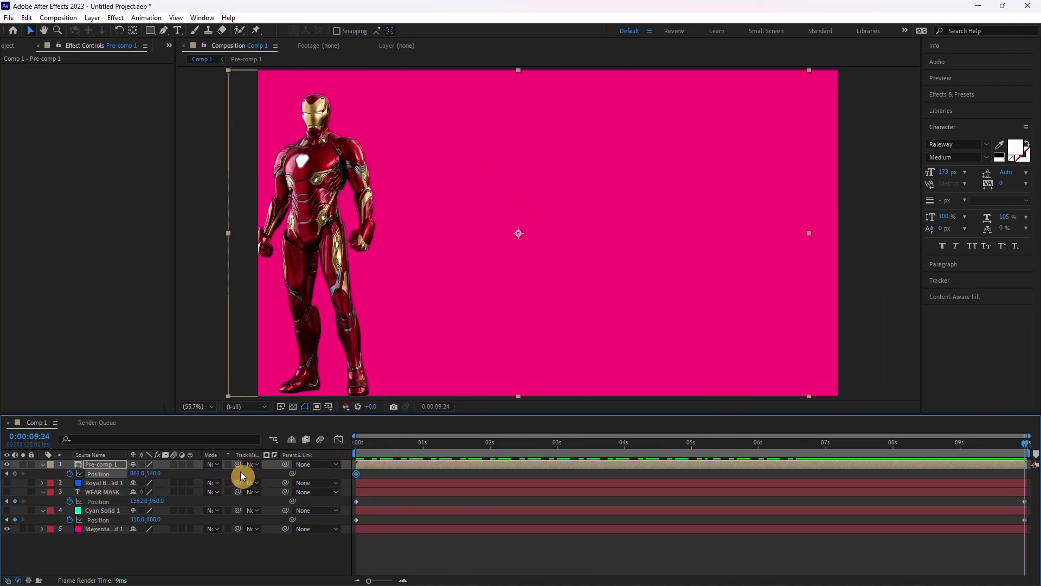
mouse_move(132, 473)
left_mouse_down()
mouse_move(943, 514)
mouse_move(963, 525)
left_mouse_up()
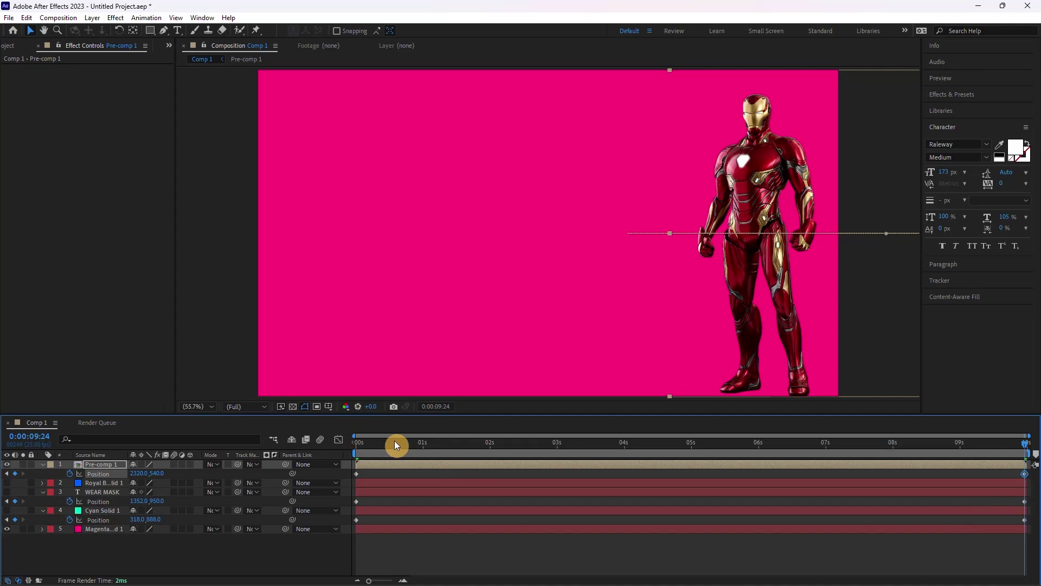
key("Home")
key("space")
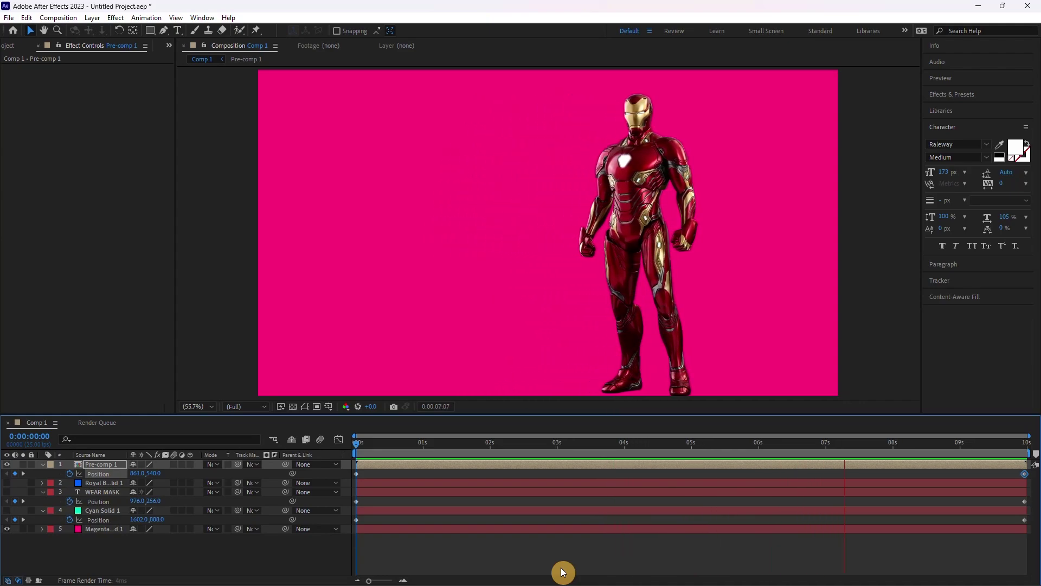
key("space")
key("space")
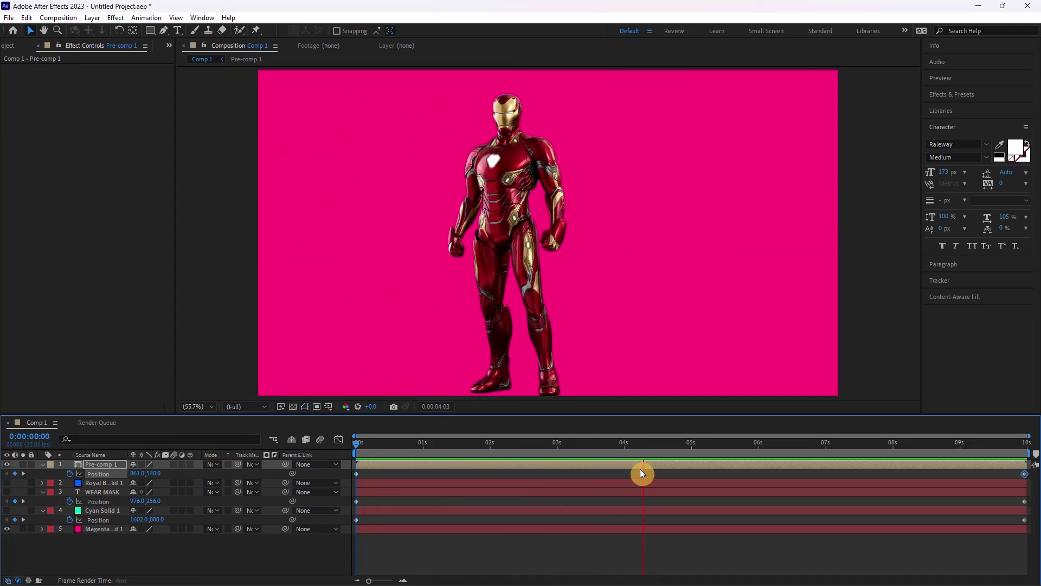
key("space")
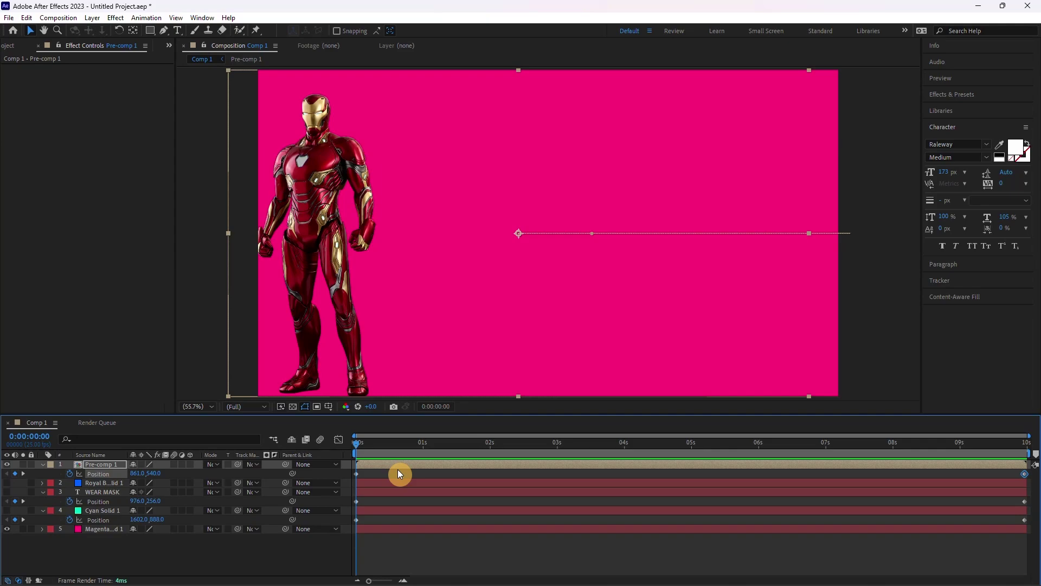
left_click_drag(380, 444, 312, 446)
key("space")
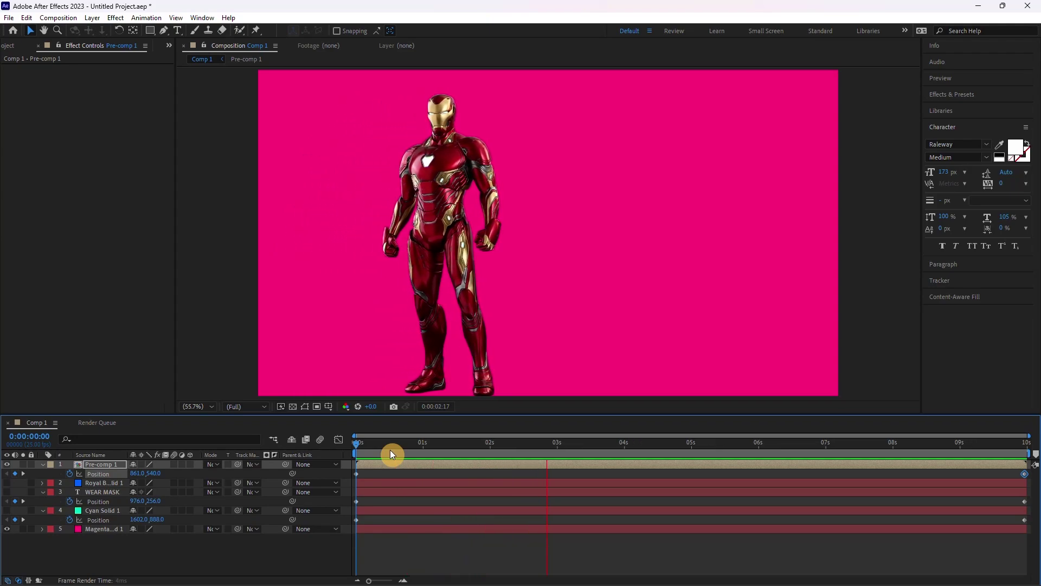
key("space")
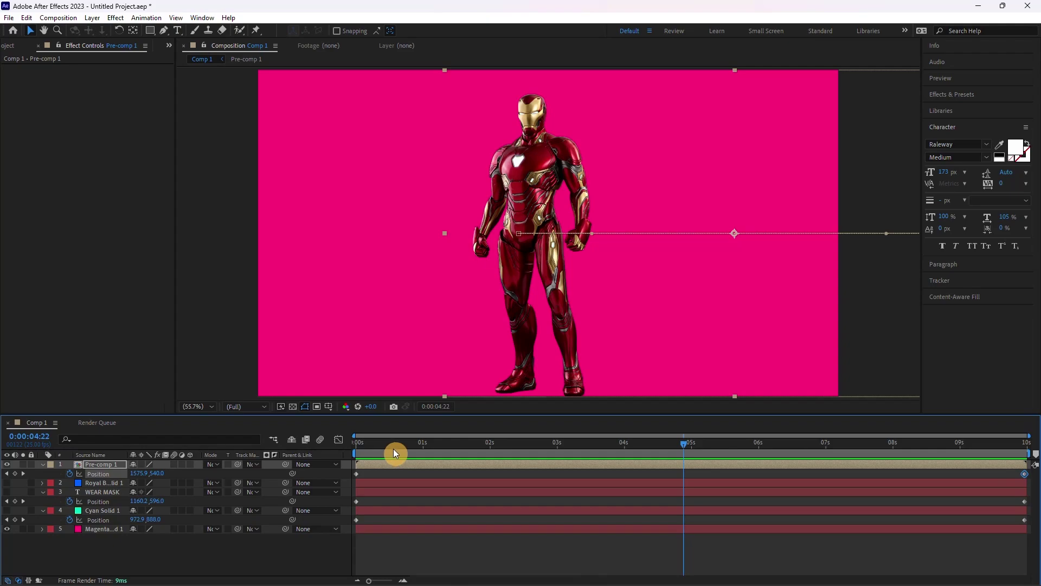
left_click_drag(393, 454, 278, 452)
key("space")
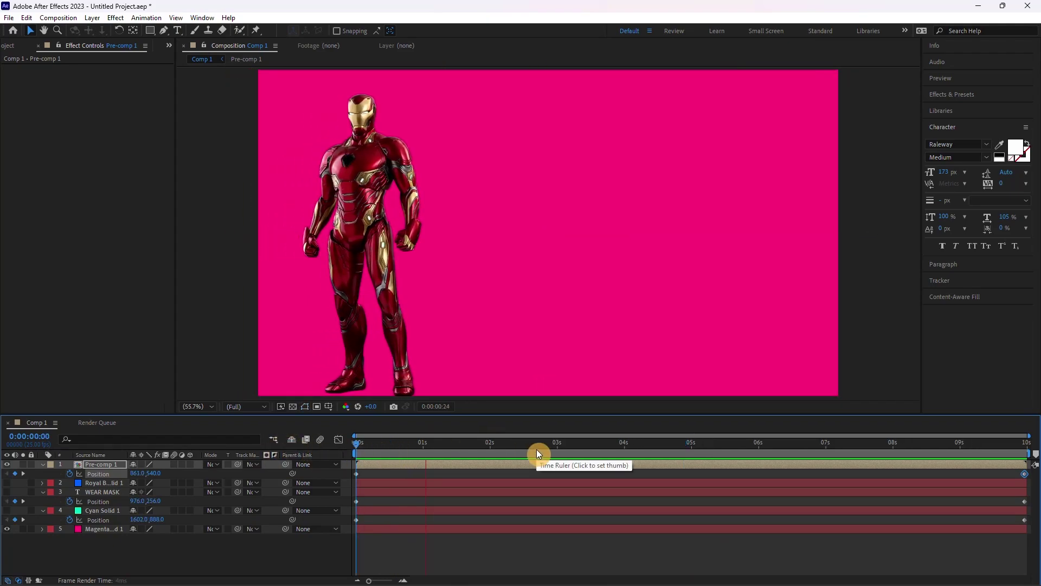
key("space")
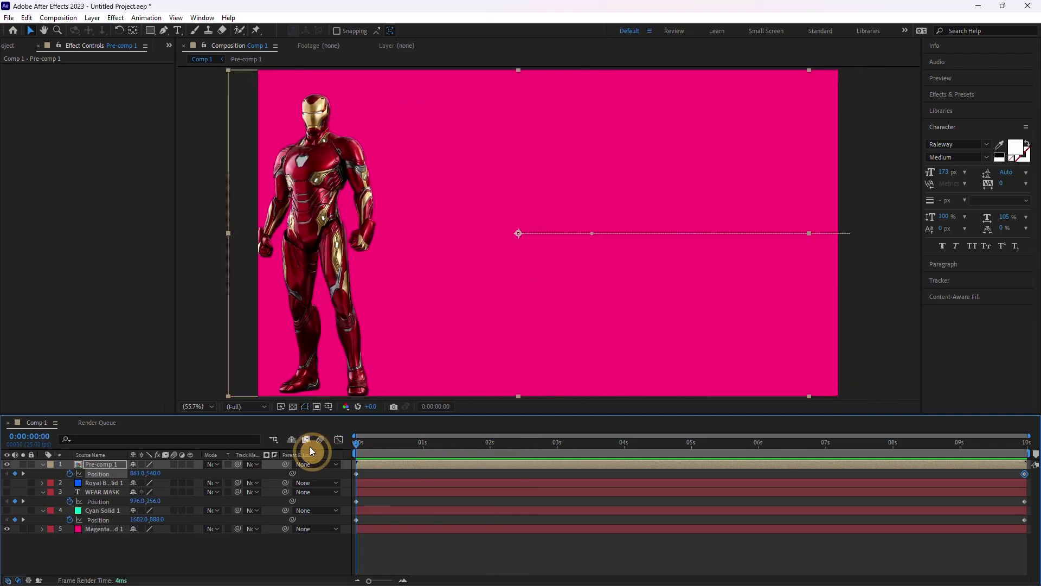
left_click_drag(378, 448, 692, 447)
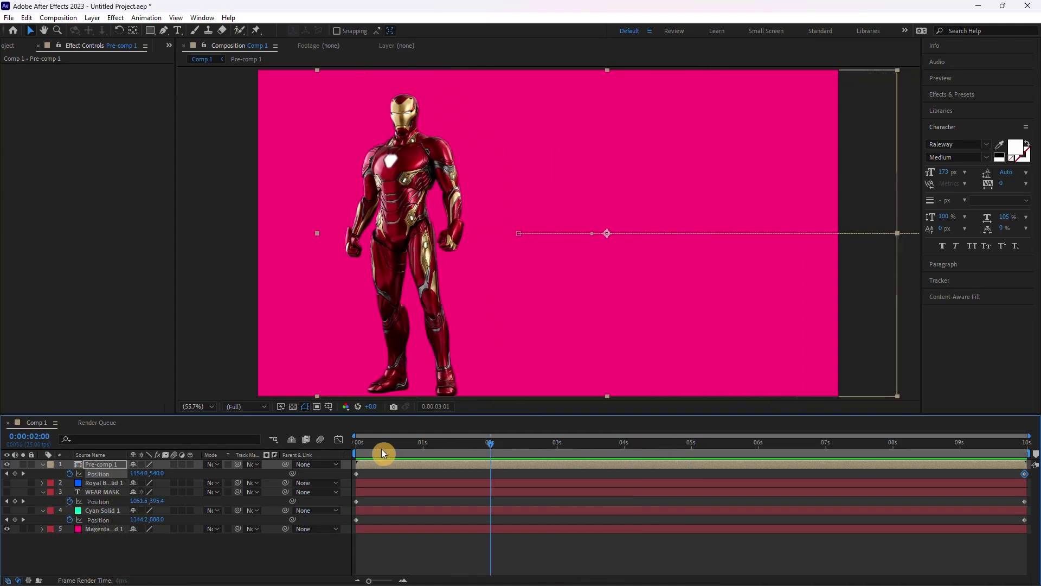
left_click_drag(691, 447, 393, 451)
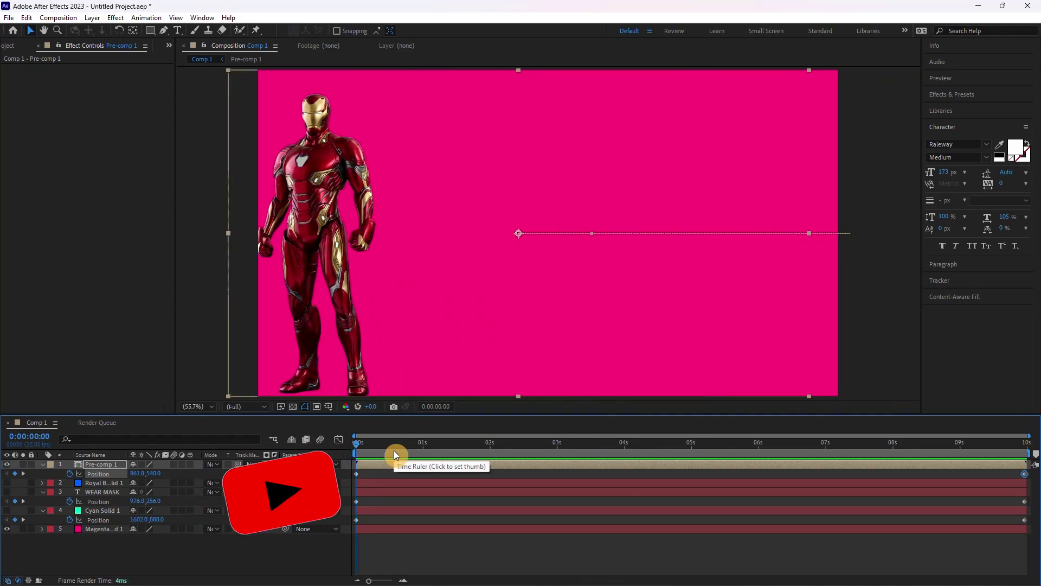
mouse_move(394, 453)
left_mouse_down()
mouse_move(694, 461)
mouse_move(364, 446)
left_mouse_up()
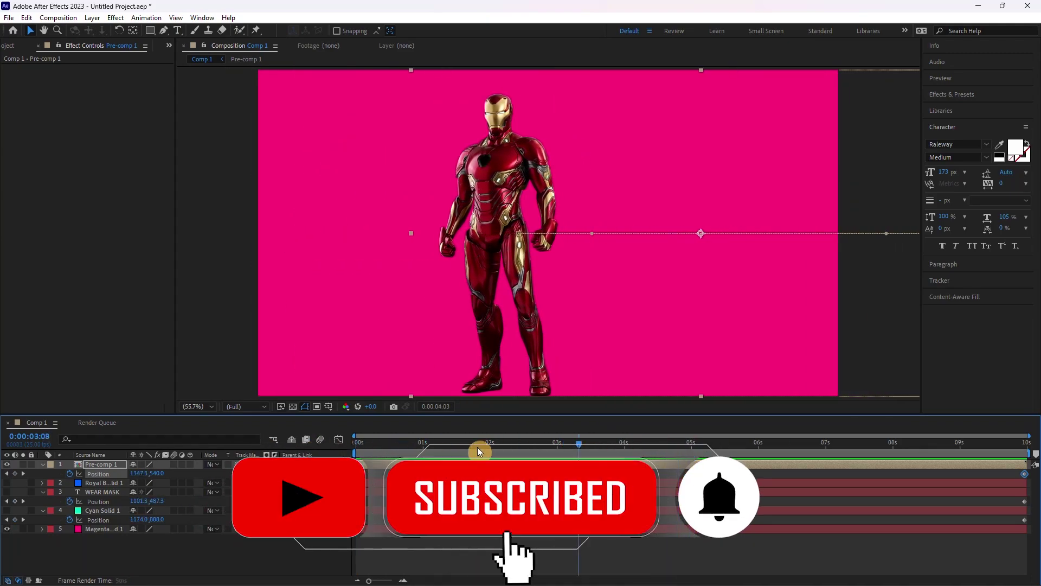